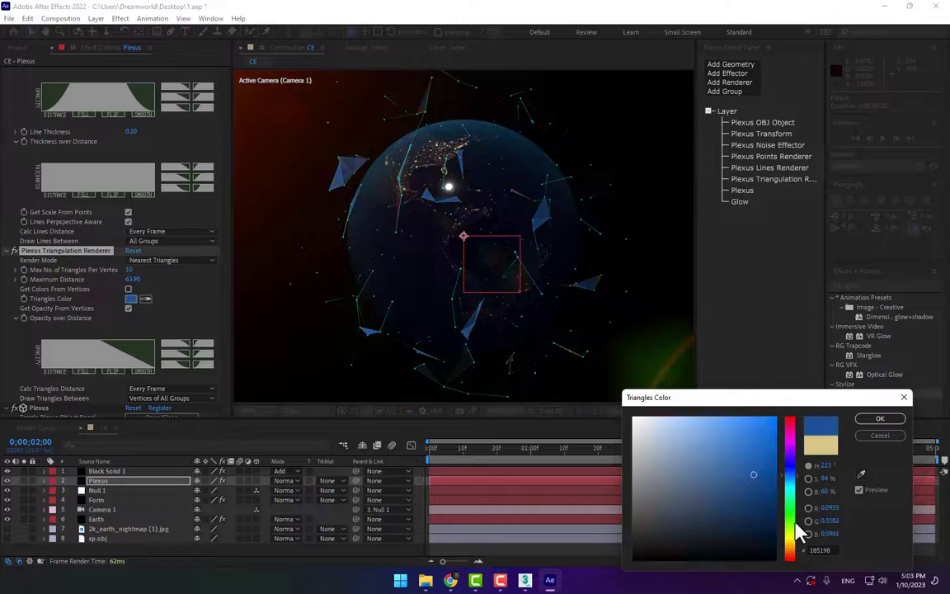
# Step: Confirm the green Triangles Color and set the viewer magnification to 50%
pyautogui.press('Return')
pyautogui.click(248, 411)
pyautogui.click(272, 311)
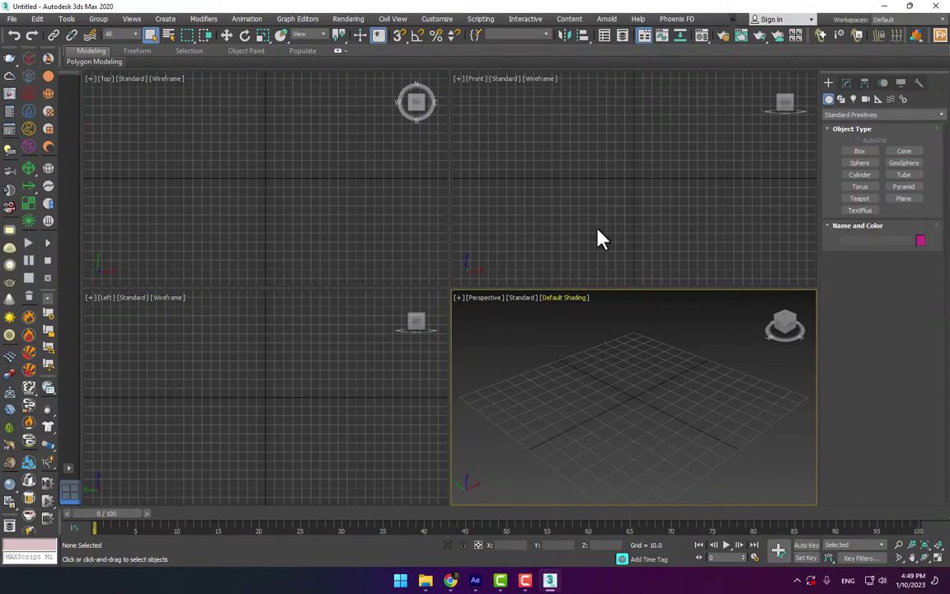
# Step: Draw a GeoSphere in the front viewport and set its Segments to 3
pyautogui.click(904, 162)
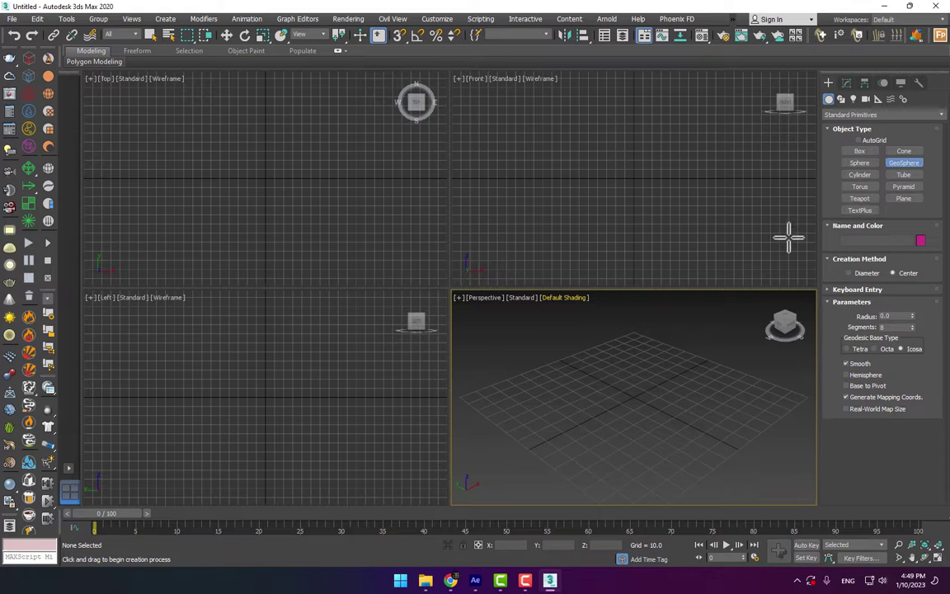
pyautogui.moveTo(636, 174); pyautogui.dragTo(642, 212)
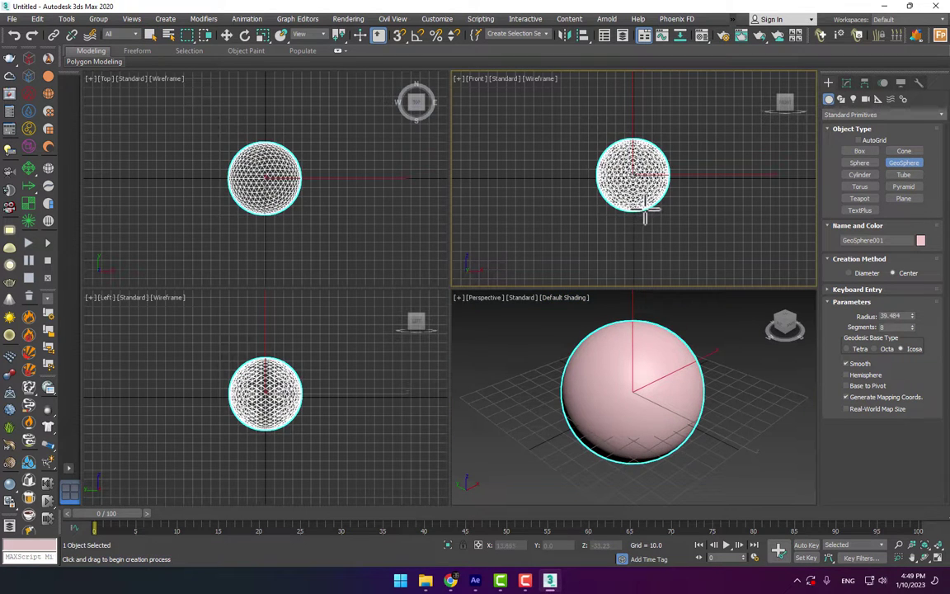
pyautogui.click(848, 85)
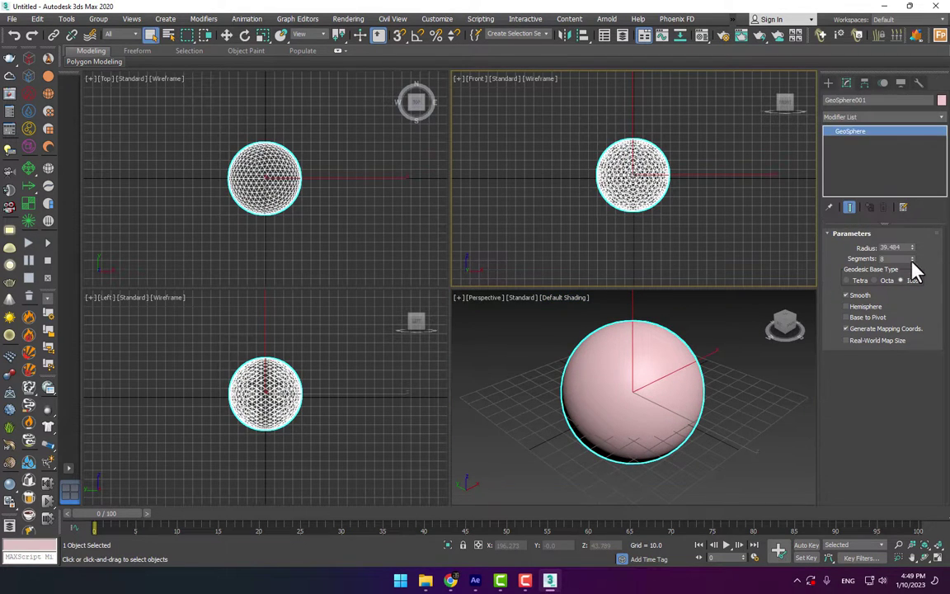
pyautogui.moveTo(912, 261); pyautogui.dragTo(911, 264)
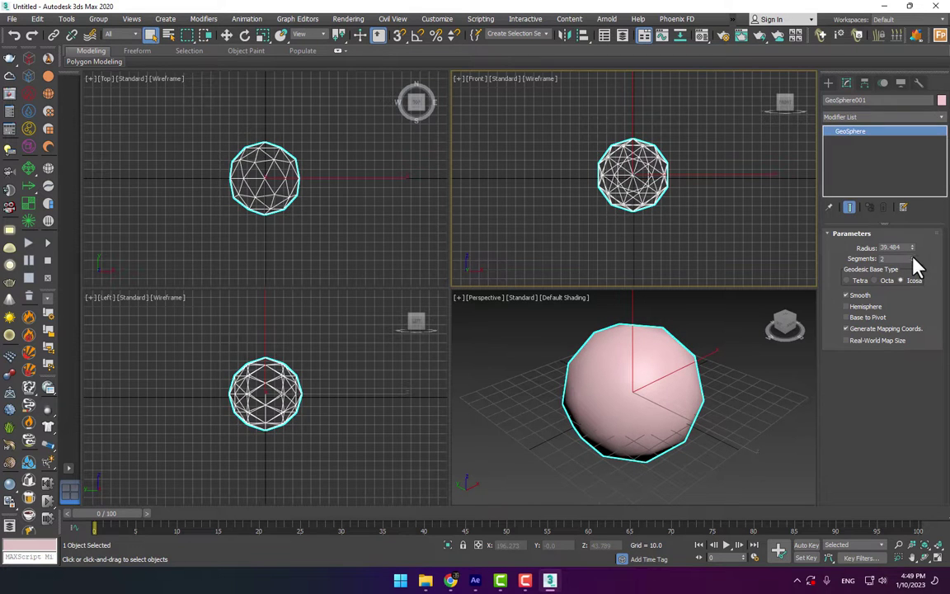
pyautogui.click(912, 258)
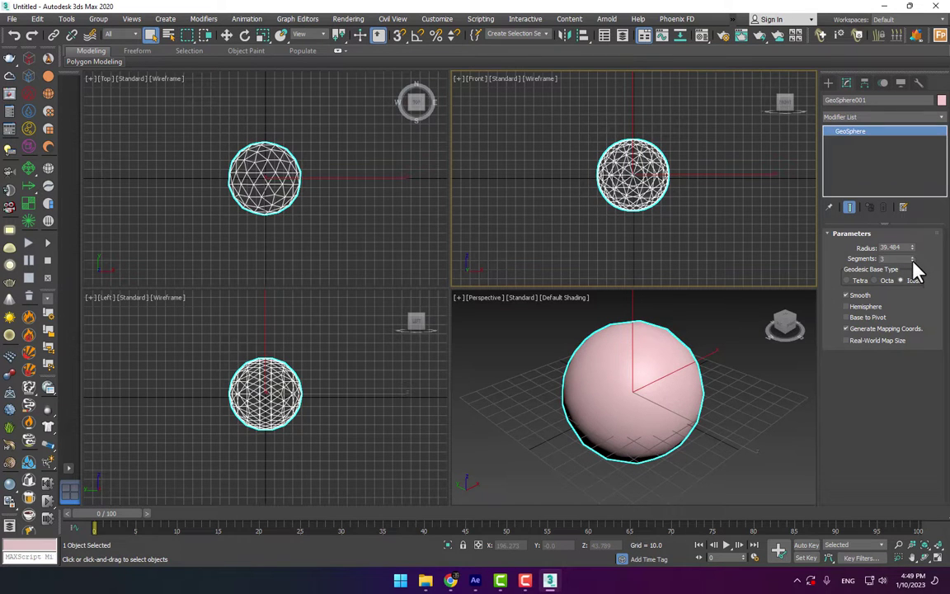
pyautogui.rightClick(660, 371)
pyautogui.rightClick(652, 369)
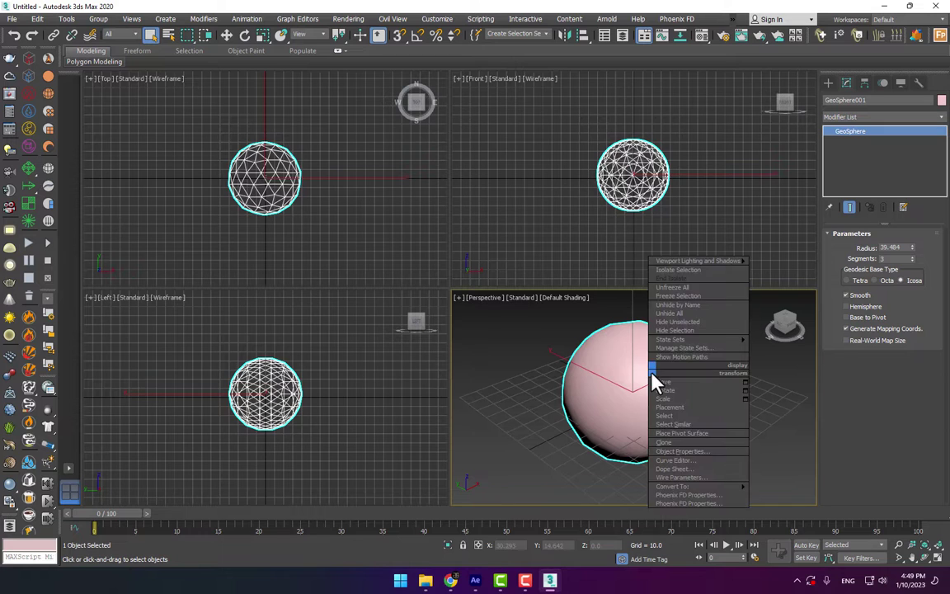
pyautogui.click(657, 382)
# Step: Export the selected GeoSphere to the Desktop as an OBJ file named sp
pyautogui.click(12, 18)
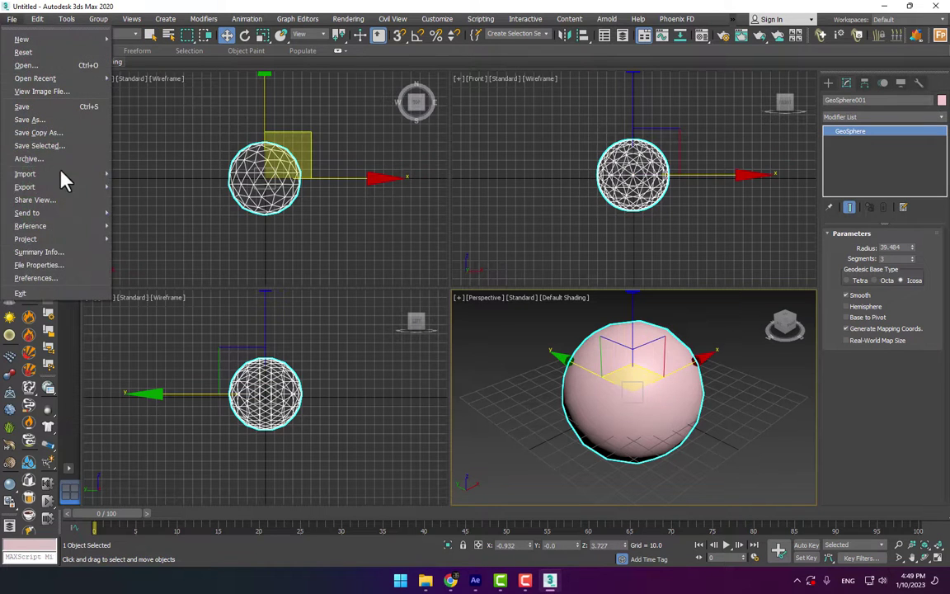
pyautogui.moveTo(67, 188)
pyautogui.click(156, 199)
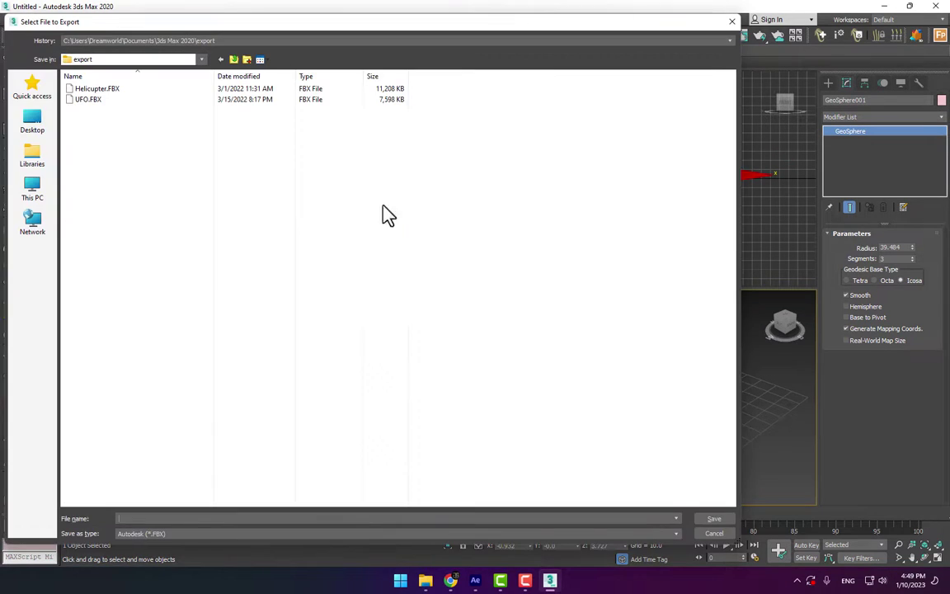
pyautogui.click(18, 130)
pyautogui.click(180, 538)
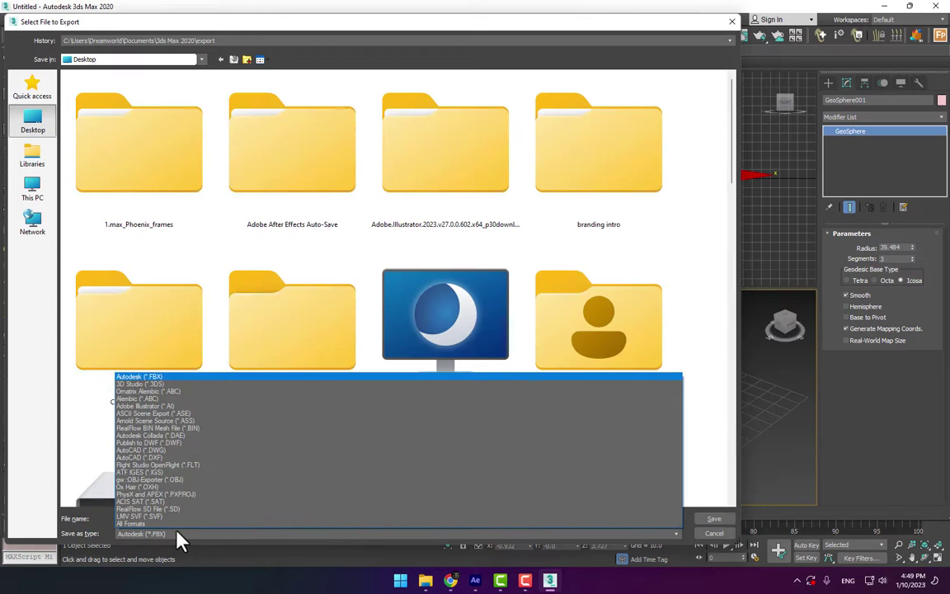
pyautogui.click(172, 479)
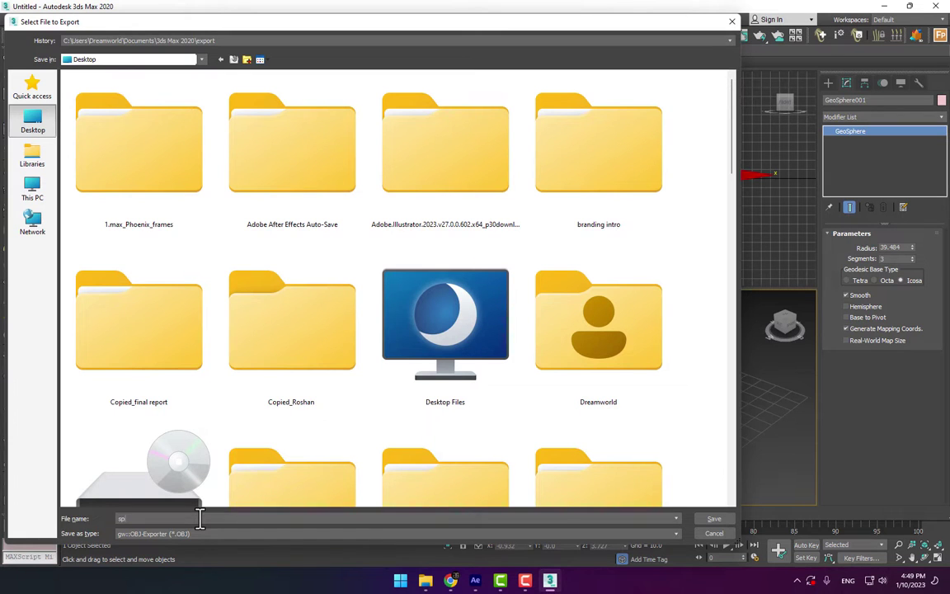
pyautogui.press('Return')
pyautogui.click(416, 381)
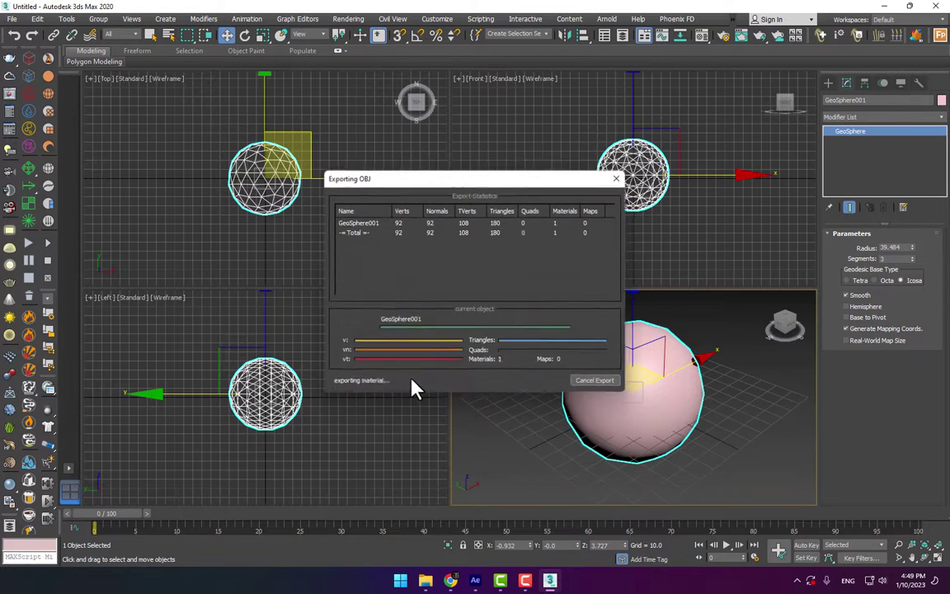
pyautogui.click(579, 381)
# Step: Back in After Effects, create a new composition named CE
pyautogui.click(475, 580)
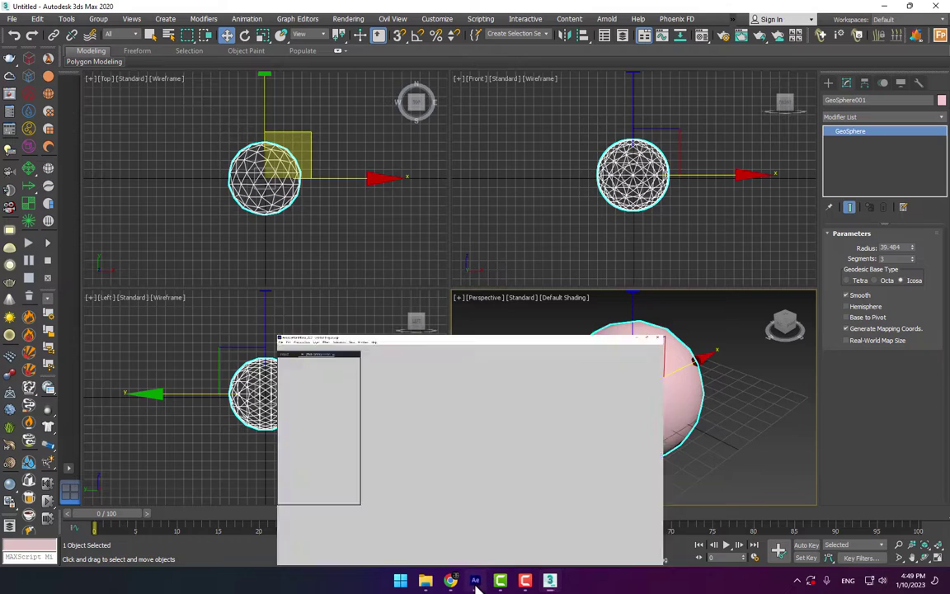
pyautogui.click(428, 272)
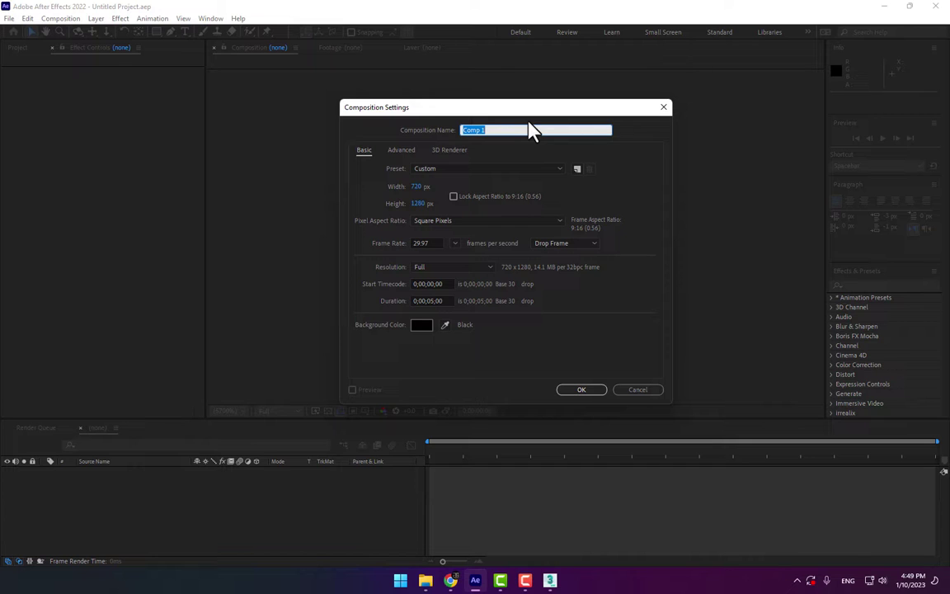
pyautogui.write('CE')
pyautogui.press('Return')
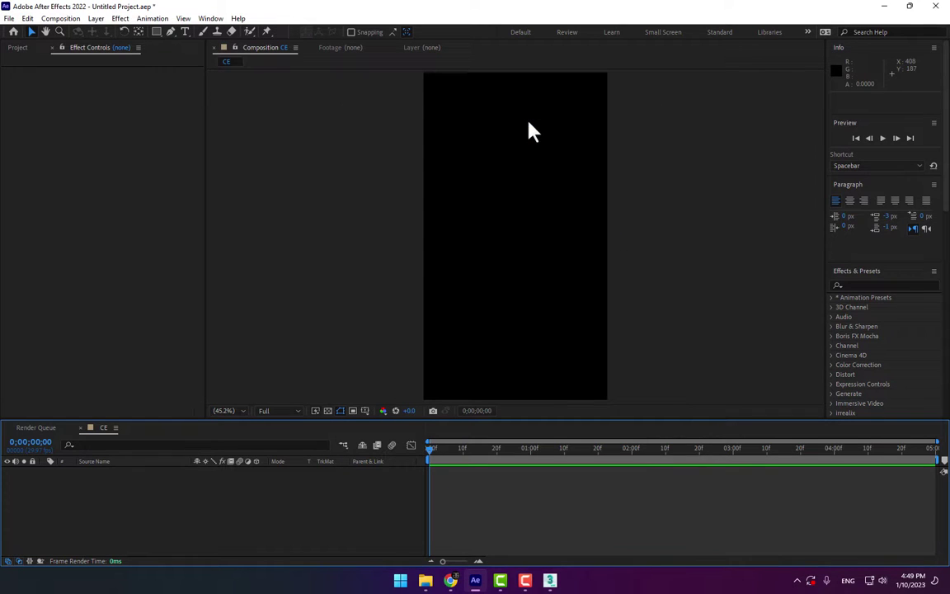
# Step: Set CE to the HDV/HDTV 720 29.97 preset (1280×720) and fit it to the viewer
pyautogui.hotkey('ctrl', 'k')
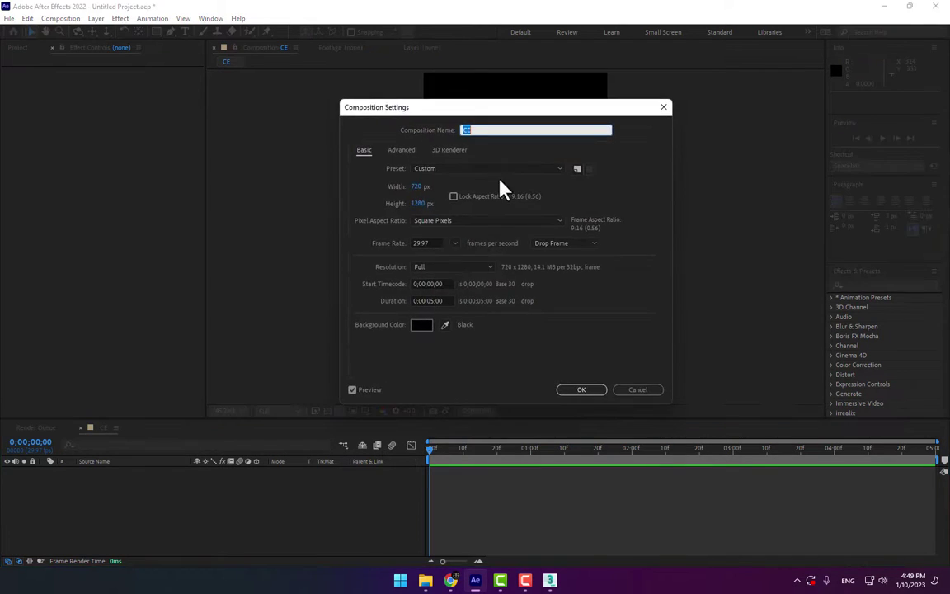
pyautogui.click(449, 169)
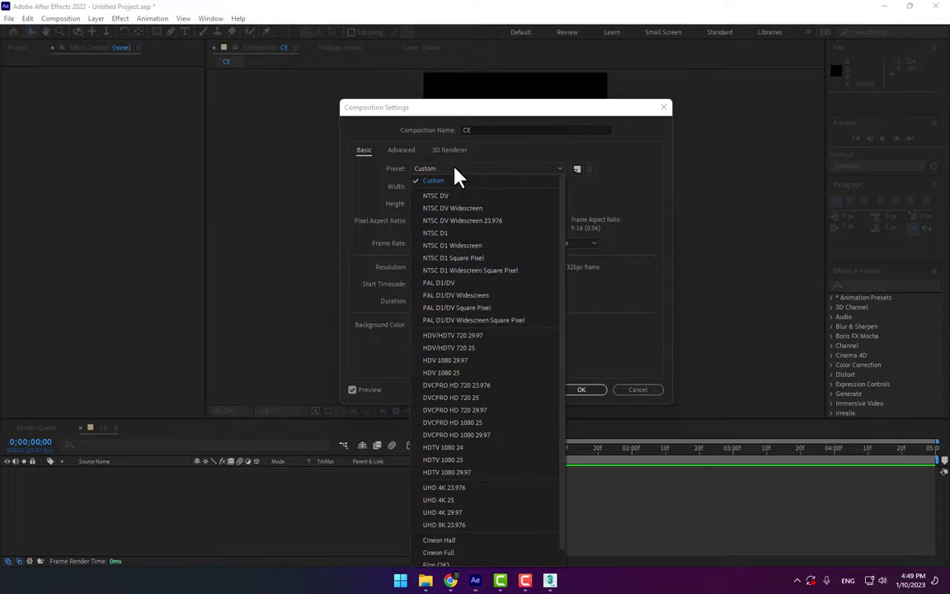
pyautogui.click(487, 338)
pyautogui.click(582, 390)
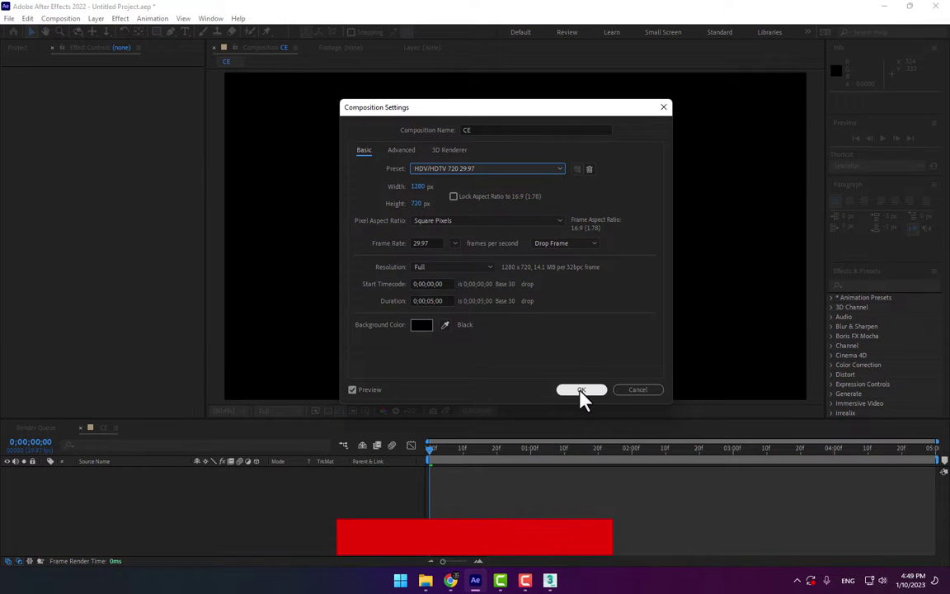
pyautogui.click(231, 410)
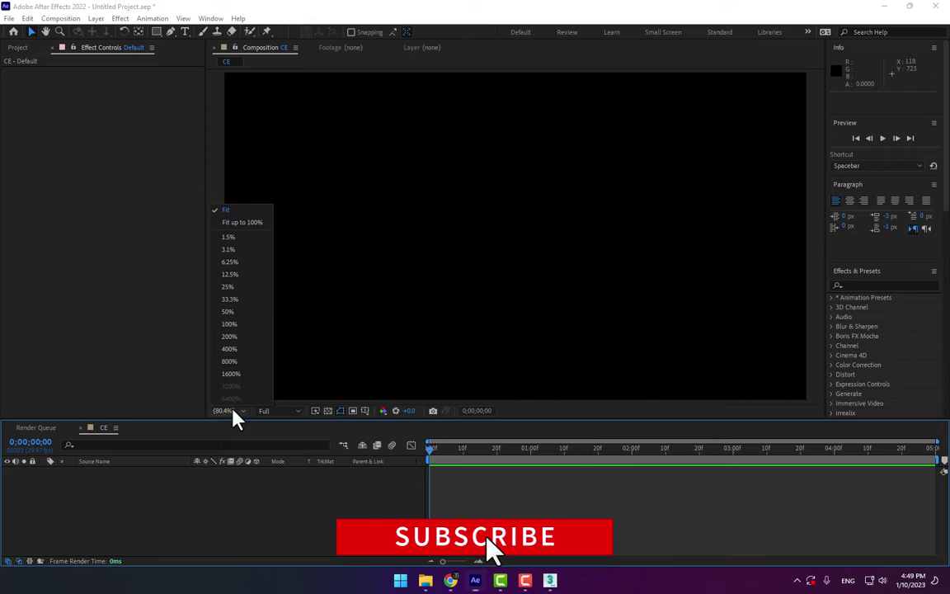
pyautogui.click(241, 213)
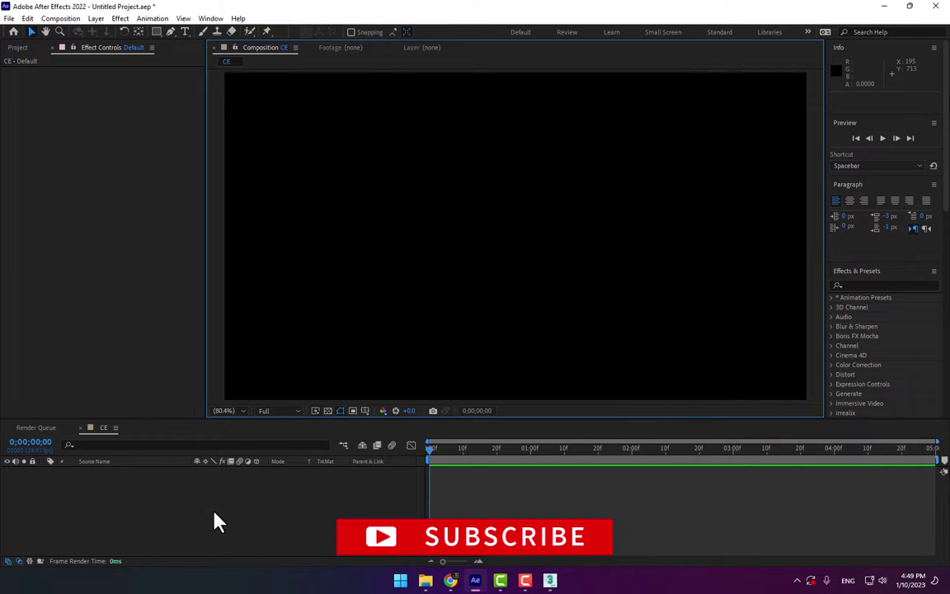
# Step: Add a new solid layer named Earth to the CE composition
pyautogui.rightClick(164, 511)
pyautogui.moveTo(216, 371)
pyautogui.click(356, 400)
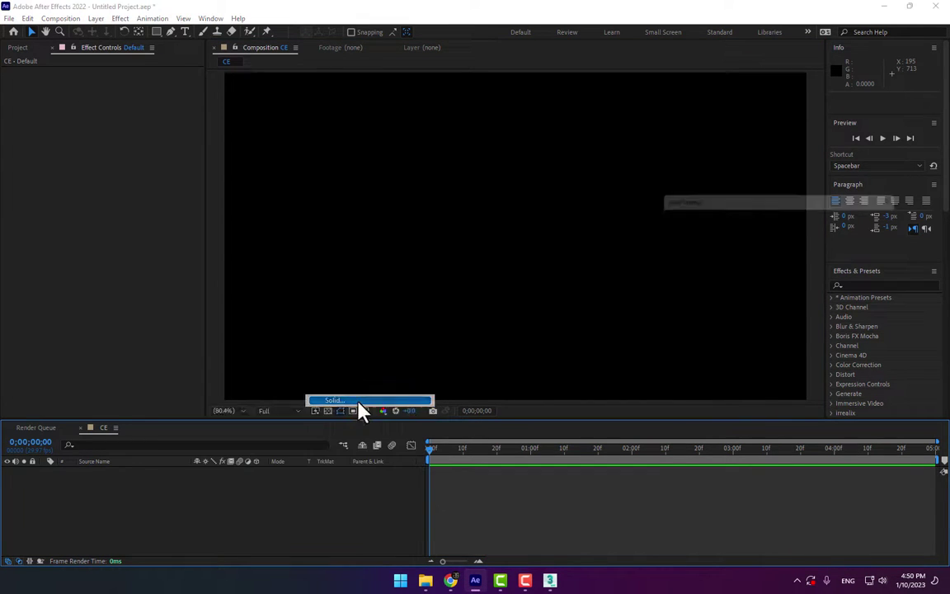
pyautogui.write('Earth')
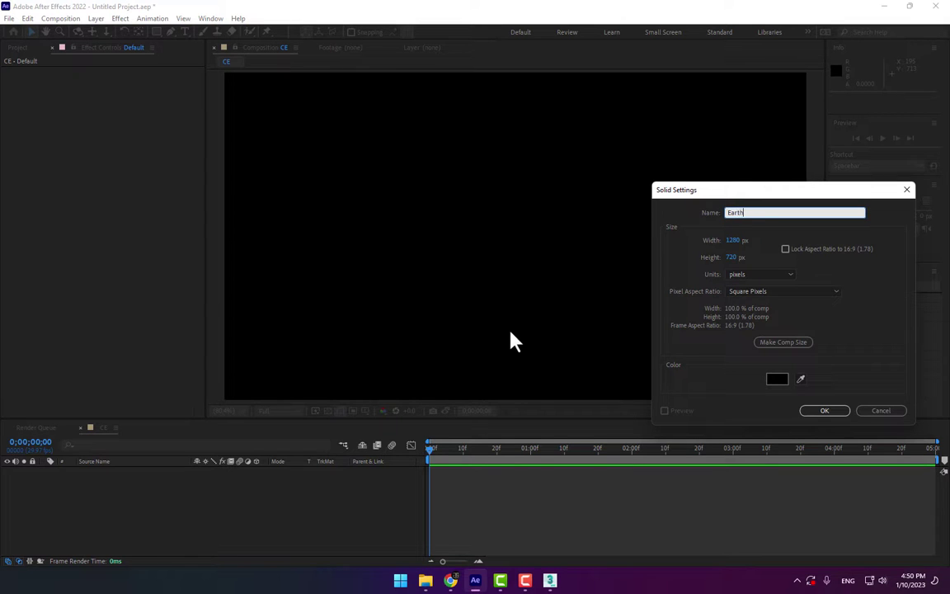
pyautogui.press('Return')
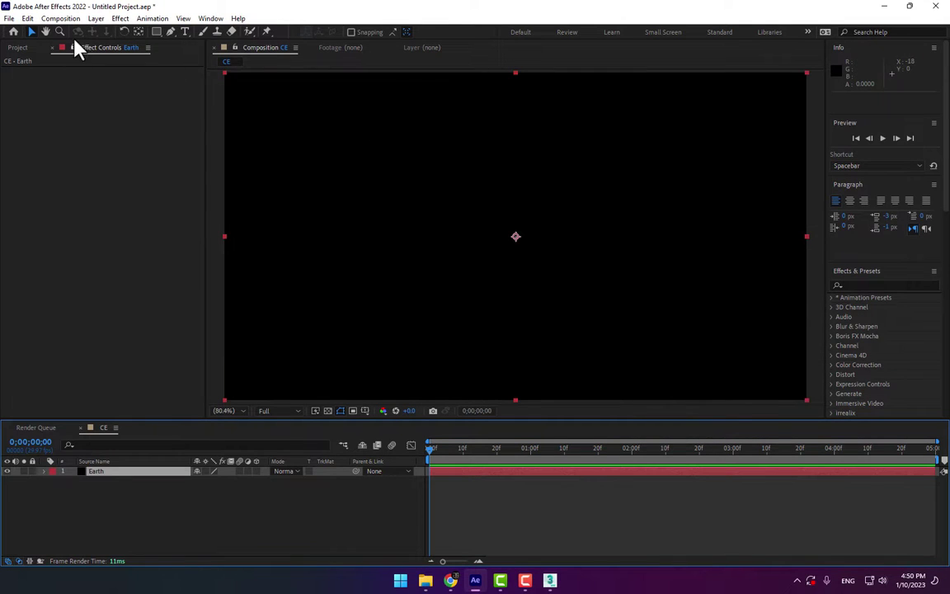
# Step: Apply the Video Copilot VC Orb effect to the Earth solid
pyautogui.click(120, 19)
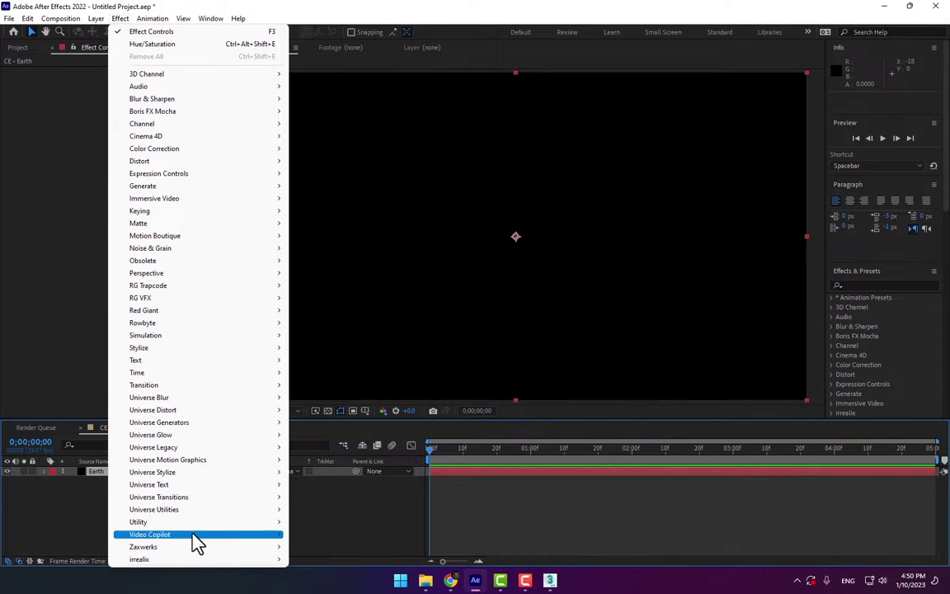
pyautogui.moveTo(193, 536)
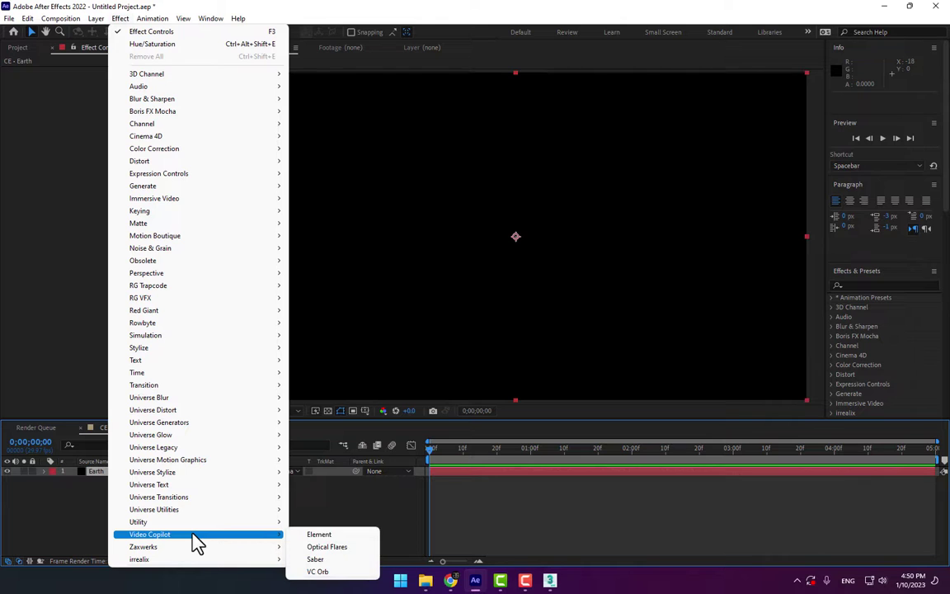
pyautogui.click(338, 571)
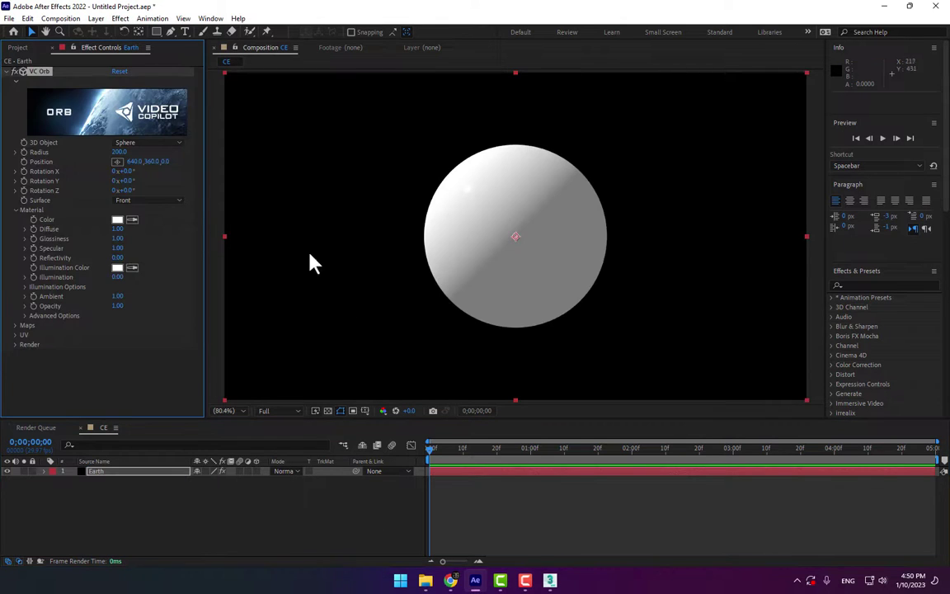
pyautogui.click(18, 47)
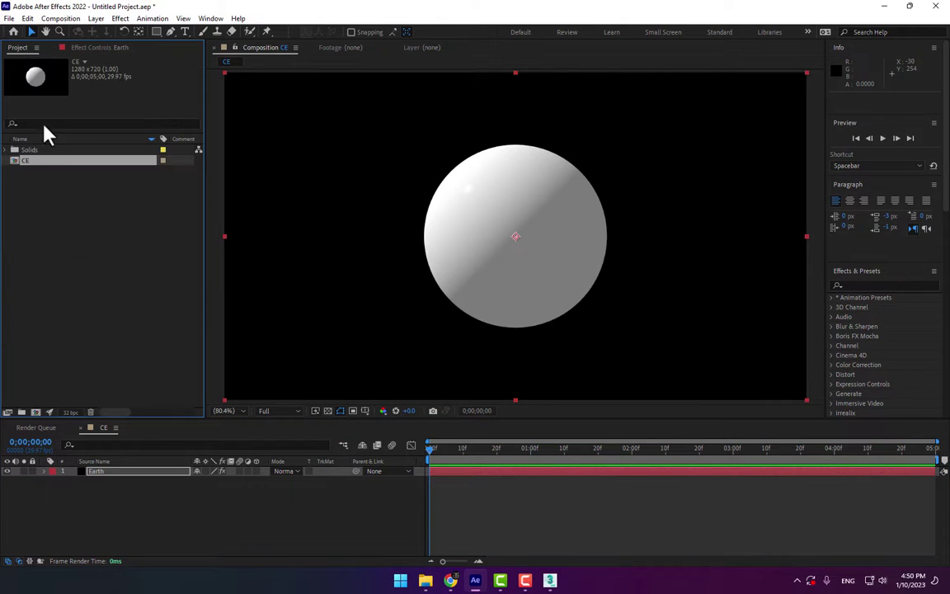
# Step: Import 2k_earth_daymap.jpg and add it to the CE composition
pyautogui.doubleClick(87, 242)
pyautogui.scroll(-2, 359, 313)
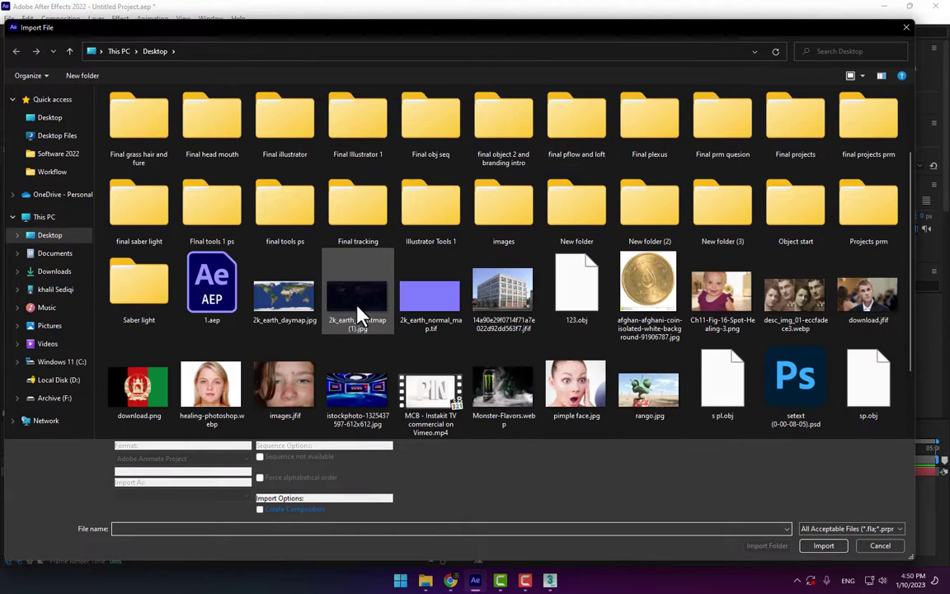
pyautogui.doubleClick(285, 306)
pyautogui.moveTo(73, 172); pyautogui.dragTo(78, 524)
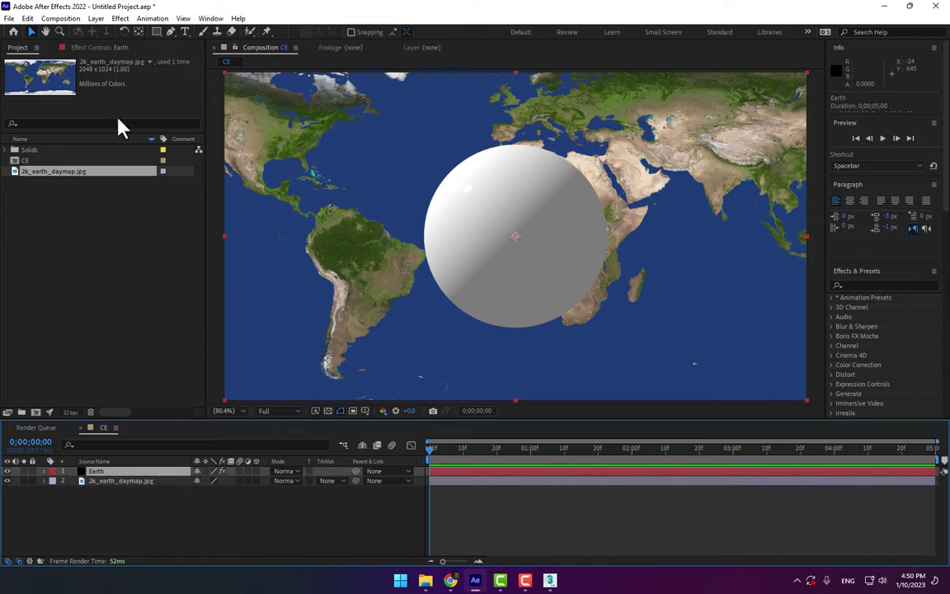
# Step: Set VC Orb's Diffuse Layer to 2k_earth_daymap.jpg and hide the flat map layer
pyautogui.click(105, 47)
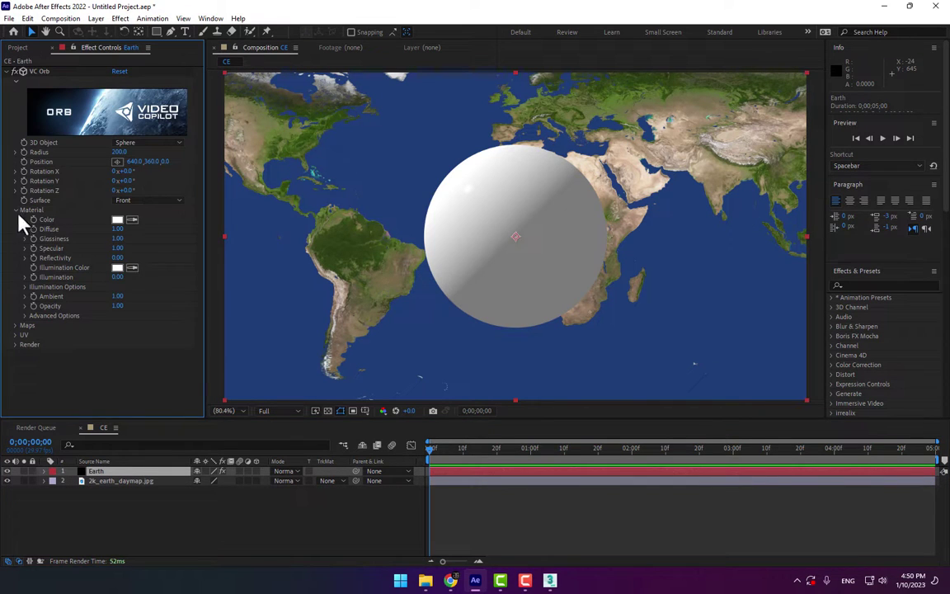
pyautogui.click(17, 326)
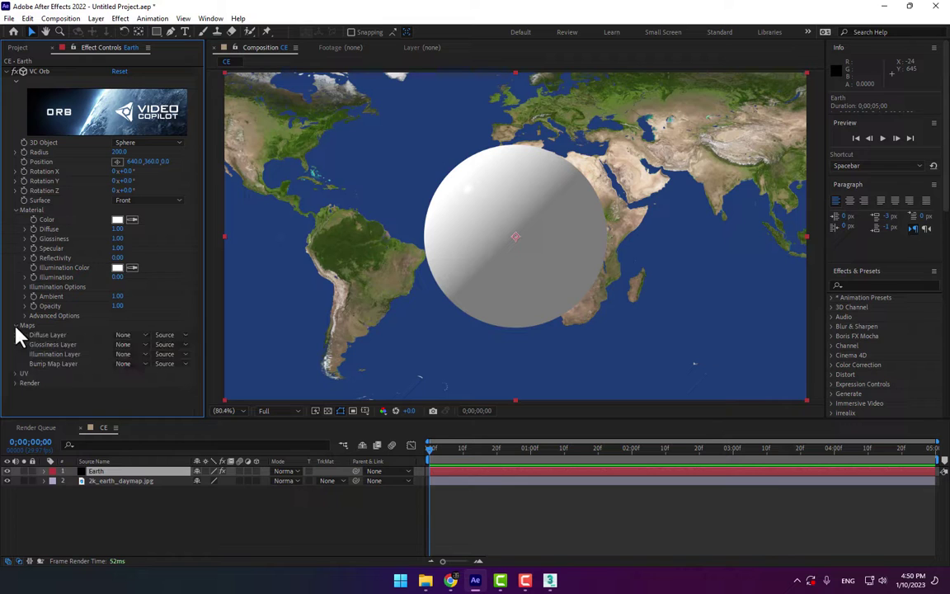
pyautogui.click(134, 335)
pyautogui.click(151, 378)
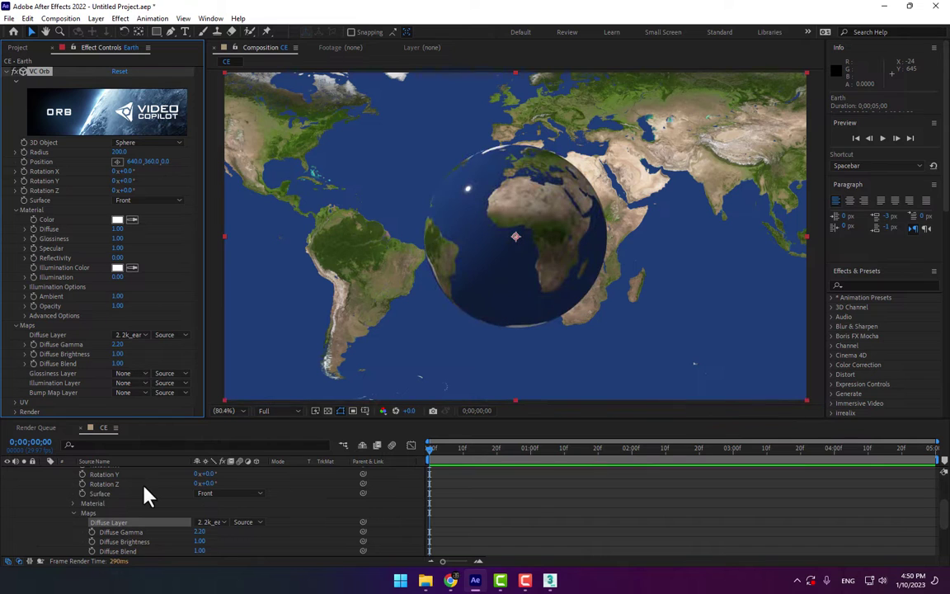
pyautogui.click(43, 475)
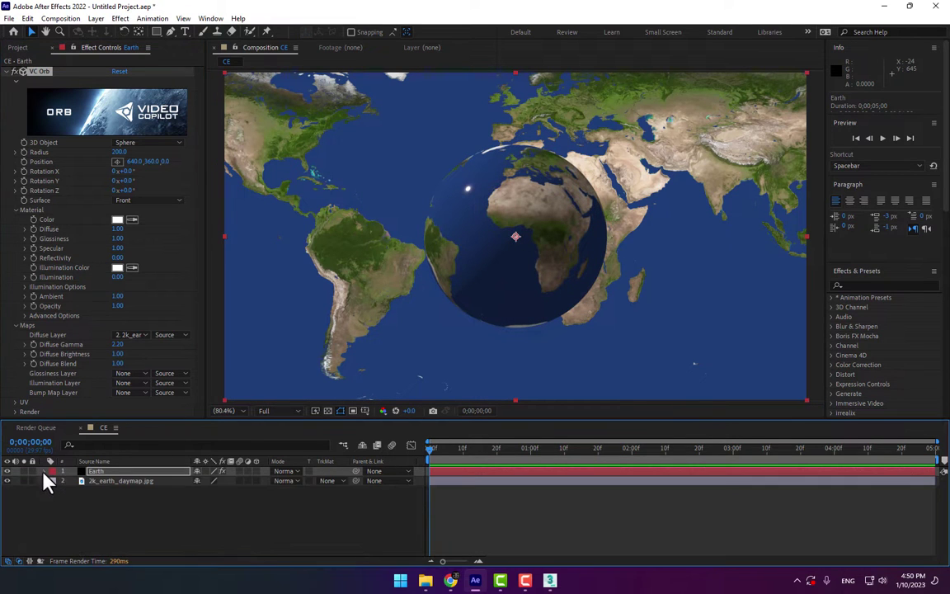
pyautogui.click(8, 481)
pyautogui.click(100, 482)
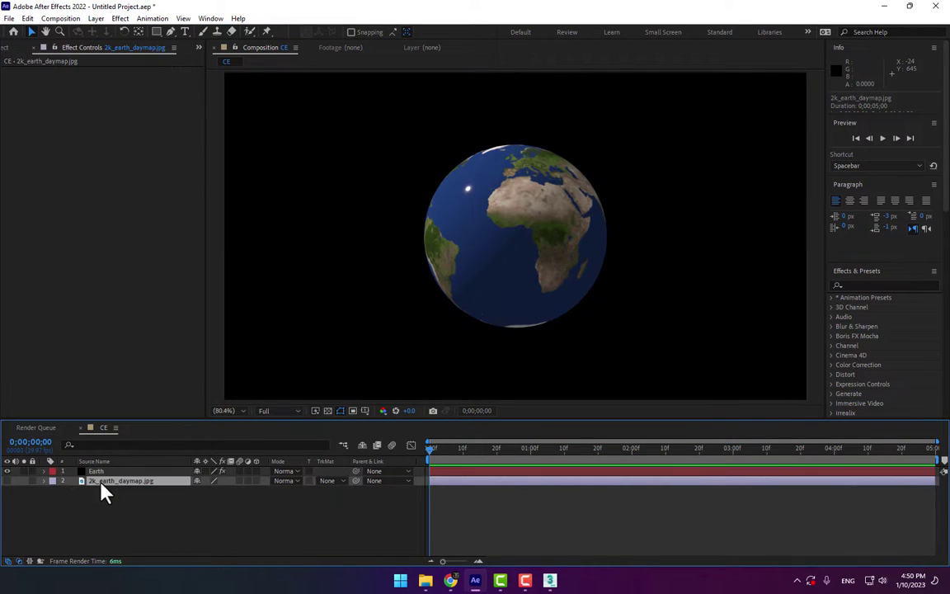
# Step: Set the Earth Orb's Illumination Color to blue 0096FF
pyautogui.click(114, 471)
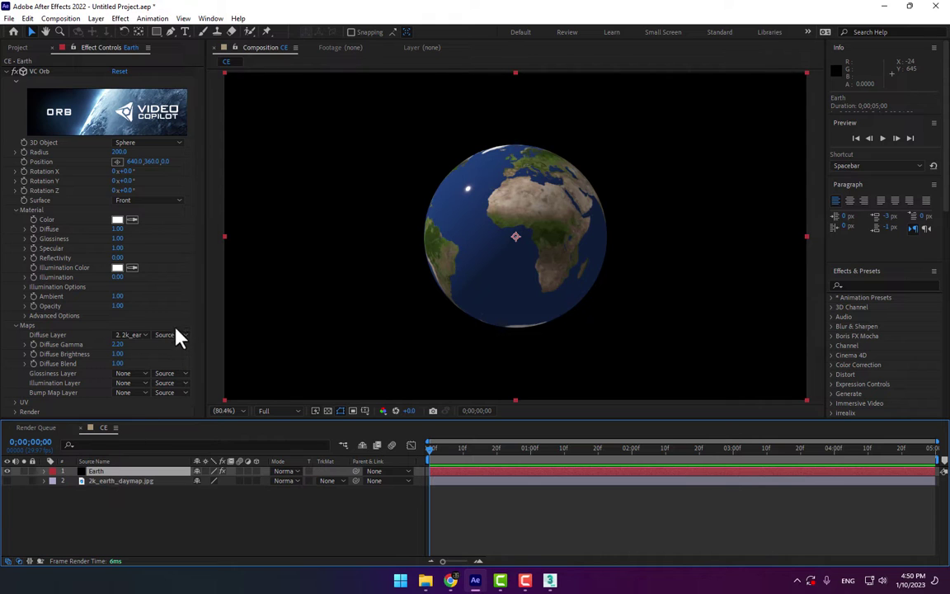
pyautogui.click(117, 268)
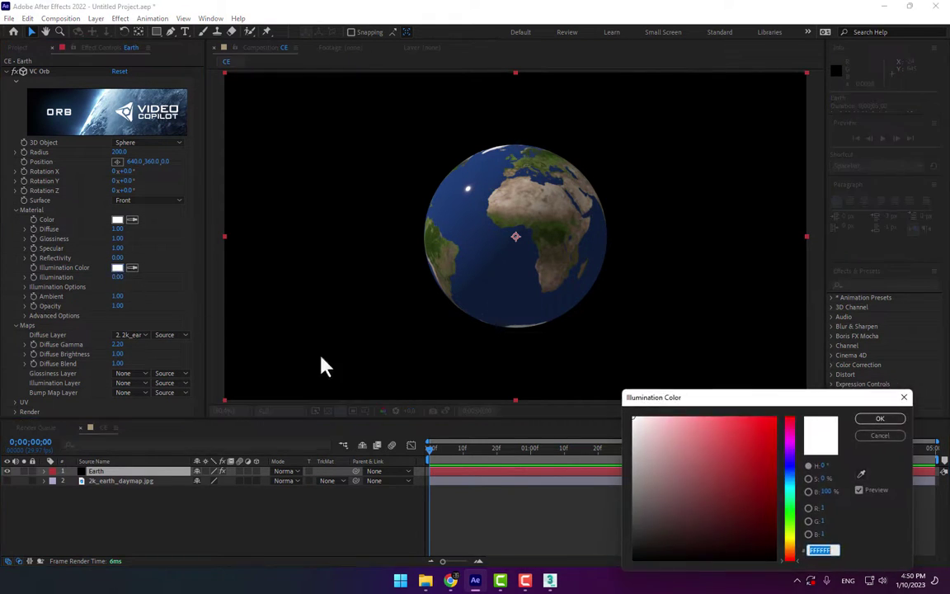
pyautogui.write('0096FF')
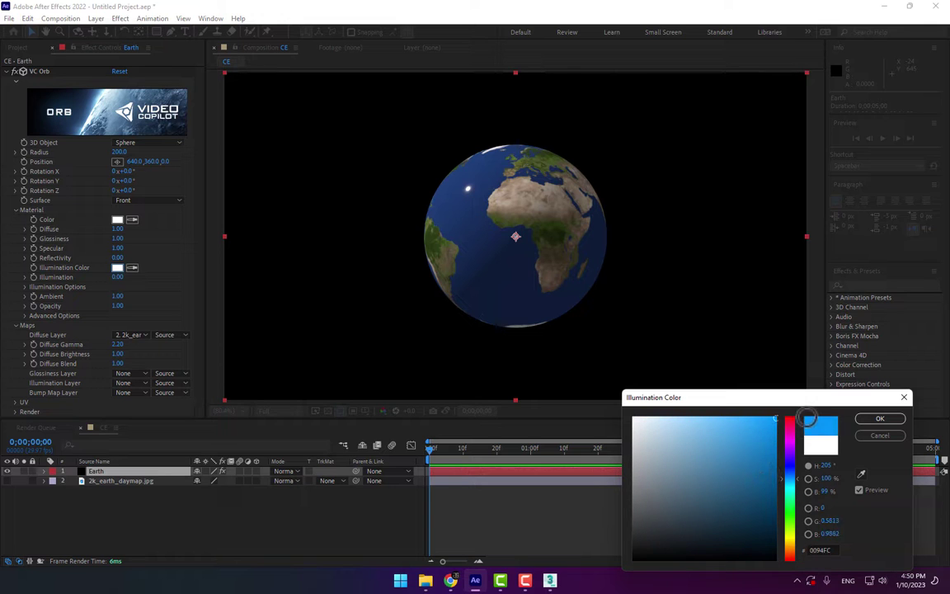
pyautogui.click(879, 419)
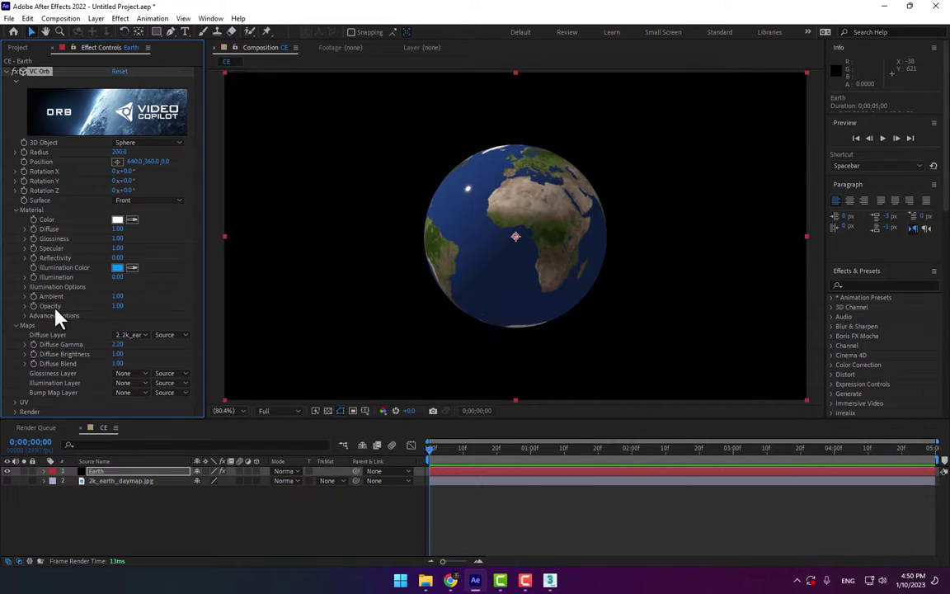
# Step: Raise Fresnel, set Illumination to 0.21, and adjust shadow/light contrast and expansion
pyautogui.click(26, 287)
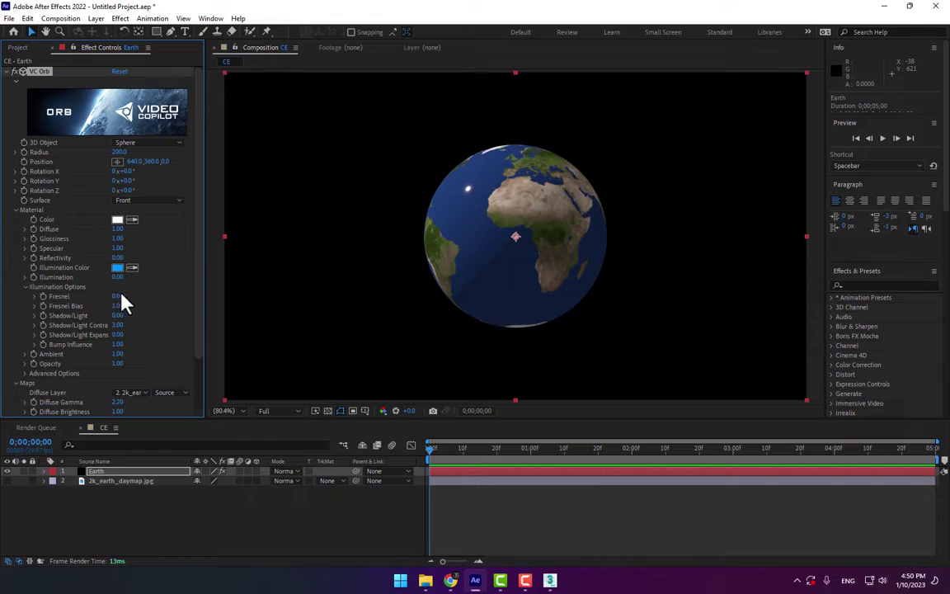
pyautogui.moveTo(118, 296); pyautogui.dragTo(143, 295)
pyautogui.moveTo(118, 277)
pyautogui.mouseDown()
pyautogui.moveTo(126, 307)
pyautogui.moveTo(155, 315)
pyautogui.mouseUp()
pyautogui.moveTo(117, 279); pyautogui.dragTo(124, 272)
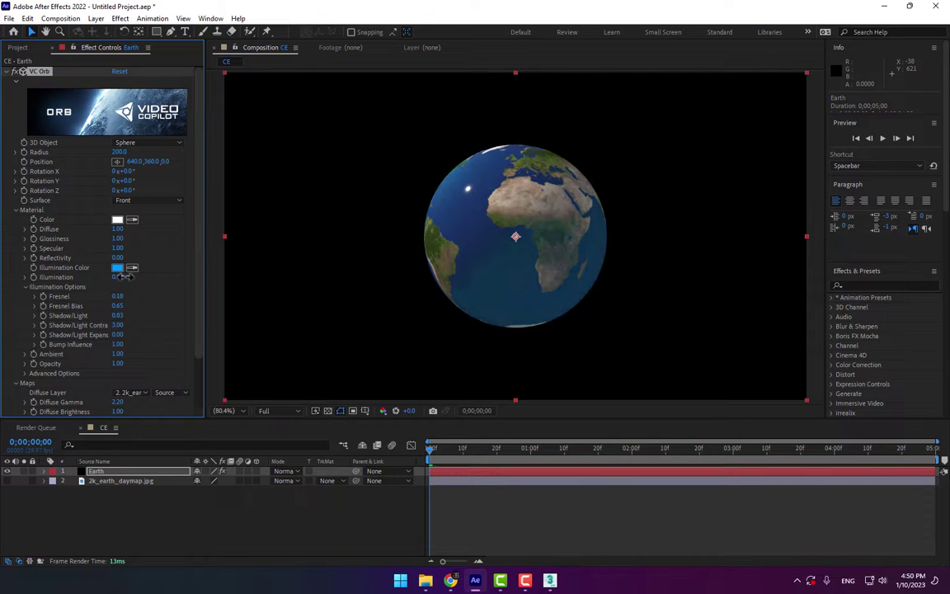
pyautogui.moveTo(118, 325); pyautogui.dragTo(141, 308)
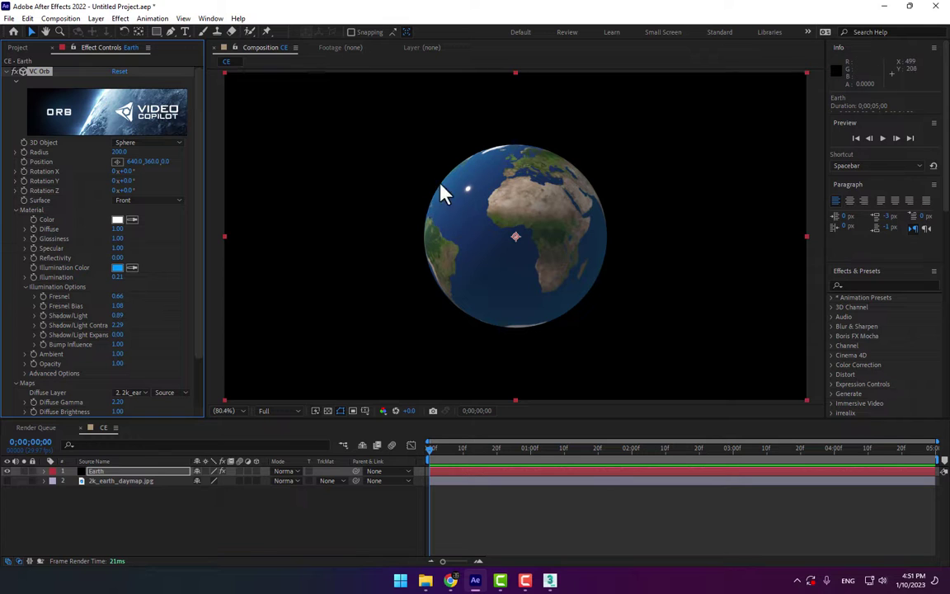
pyautogui.moveTo(118, 334)
pyautogui.mouseDown()
pyautogui.moveTo(133, 330)
pyautogui.moveTo(118, 346)
pyautogui.mouseUp()
# Step: Create a solid named Form above Earth and switch off its visibility
pyautogui.rightClick(161, 534)
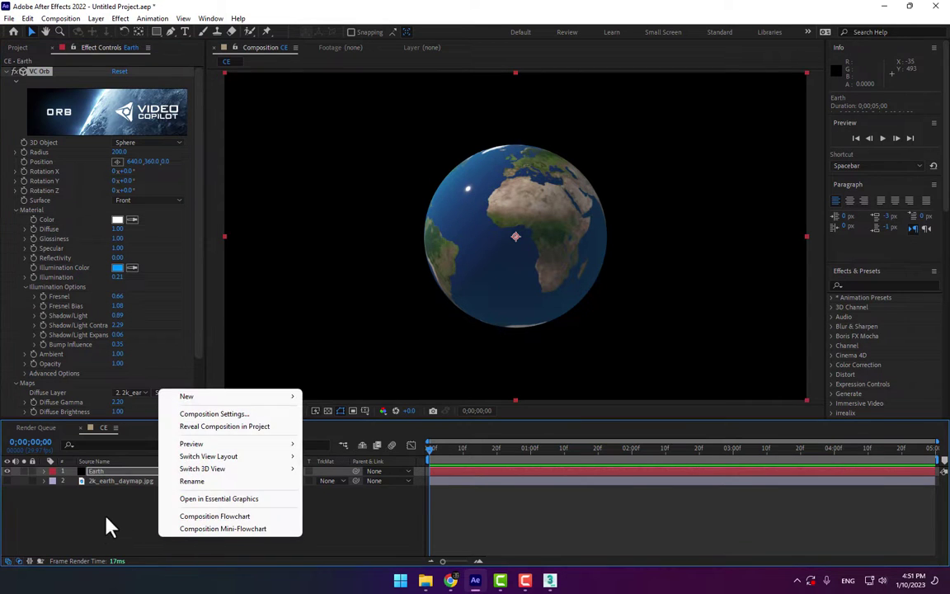
pyautogui.moveTo(234, 401)
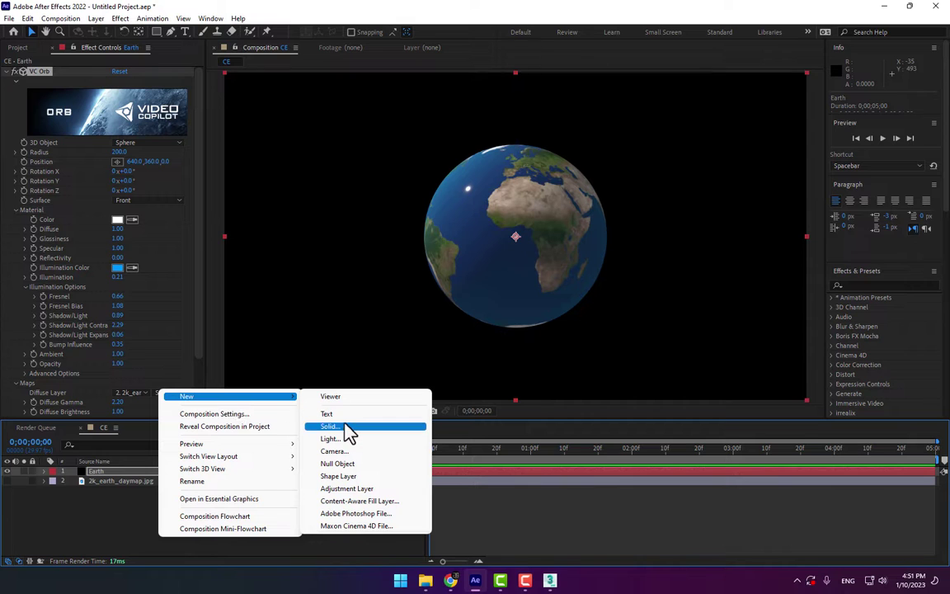
pyautogui.click(369, 429)
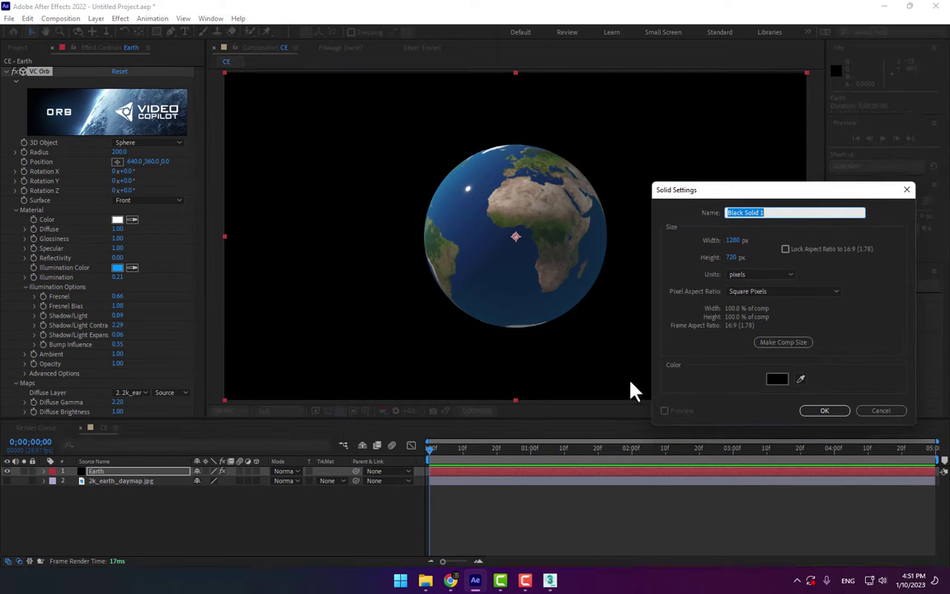
pyautogui.write('Form')
pyautogui.press('Return')
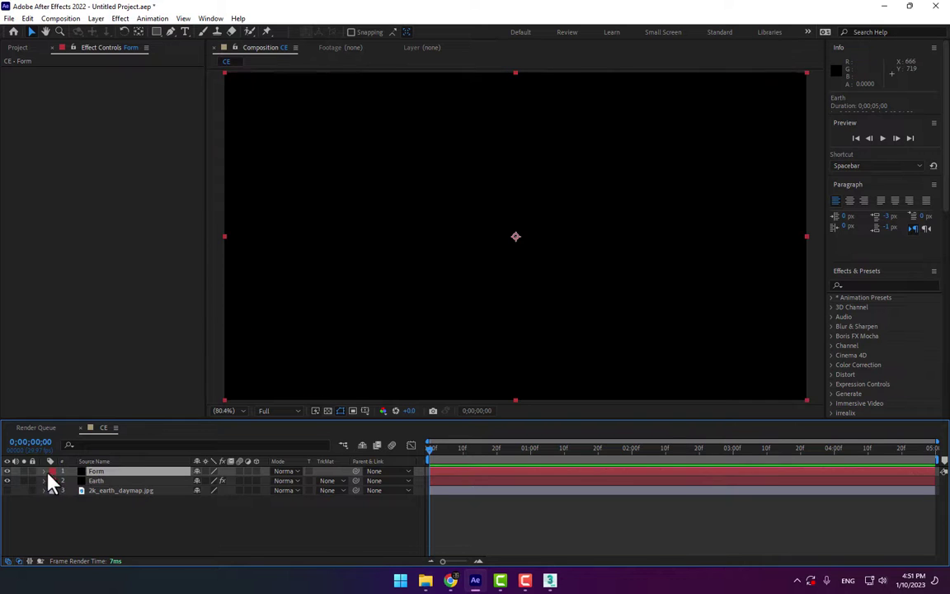
pyautogui.click(7, 471)
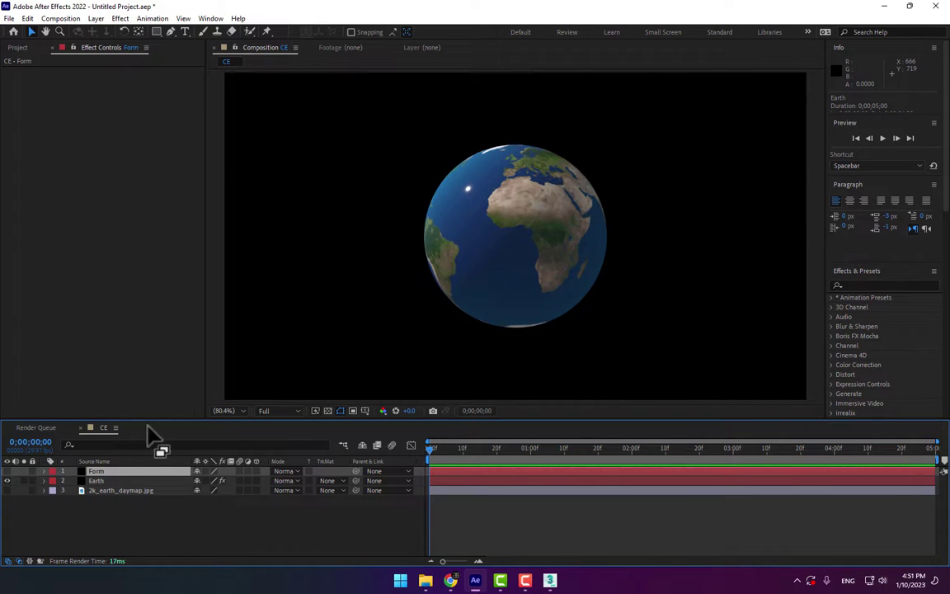
# Step: Select the 2k_earth_daymap.jpg layer and its footage item in the Project panel
pyautogui.click(111, 480)
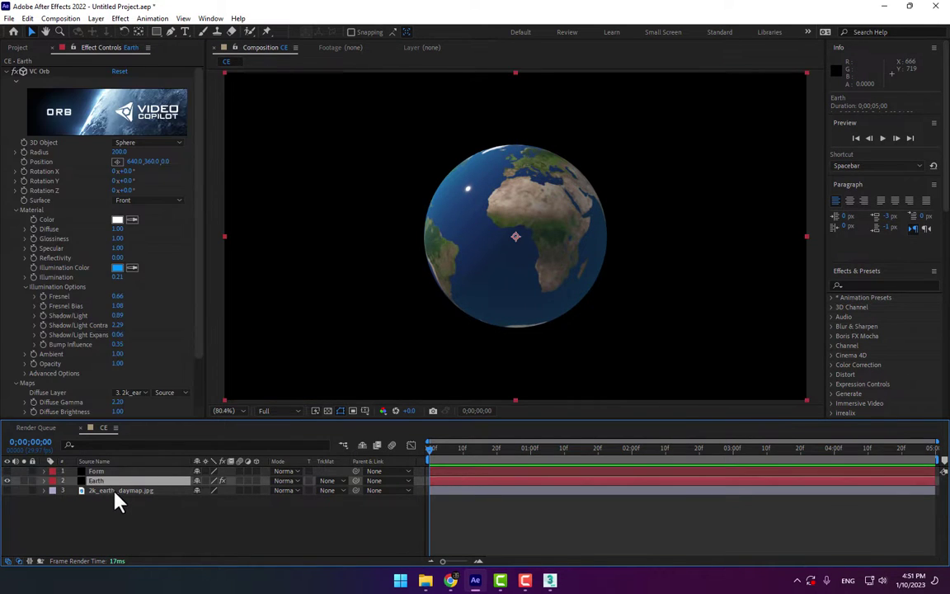
pyautogui.click(116, 491)
pyautogui.click(13, 47)
pyautogui.click(85, 259)
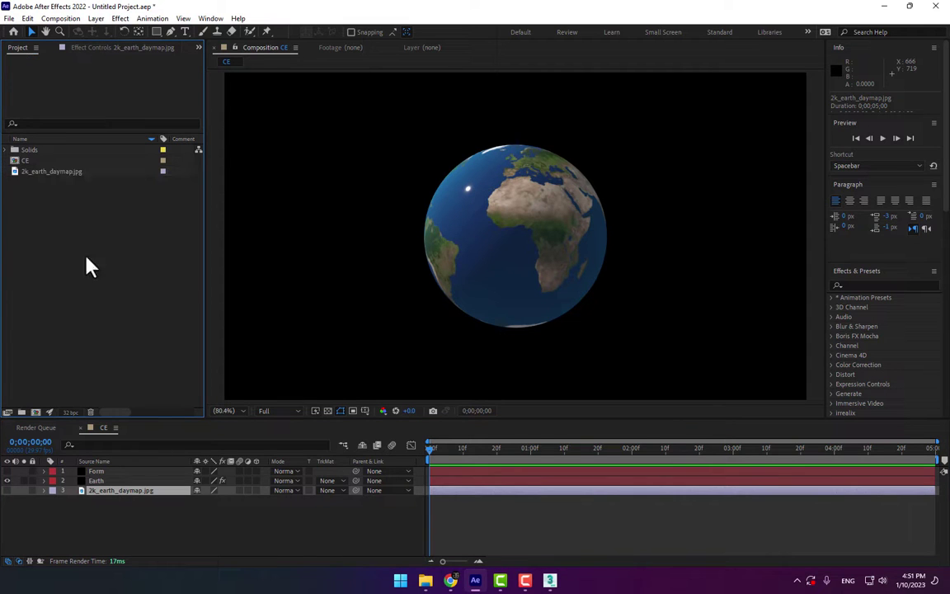
pyautogui.click(62, 160)
pyautogui.click(66, 188)
pyautogui.click(52, 172)
pyautogui.rightClick(51, 172)
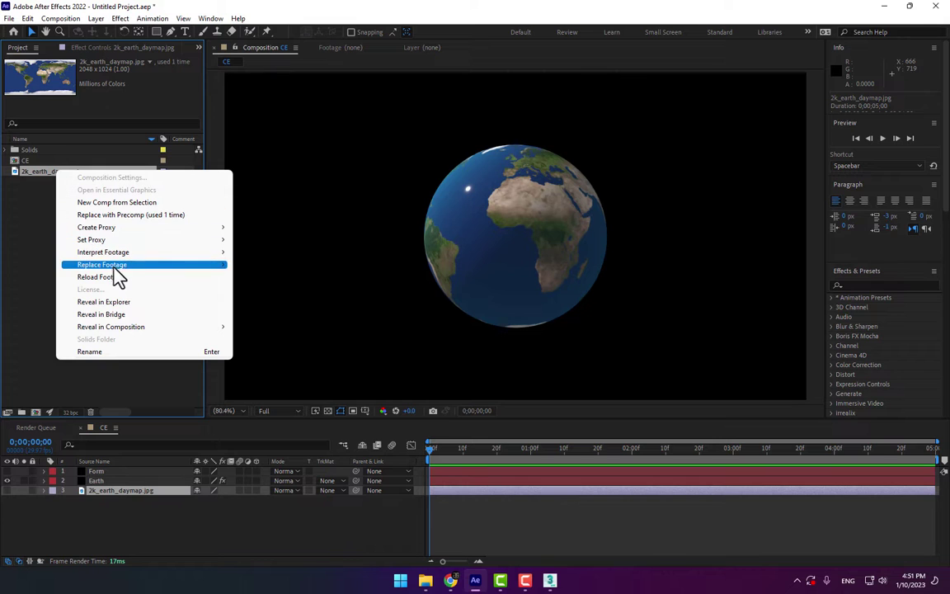
pyautogui.moveTo(122, 267)
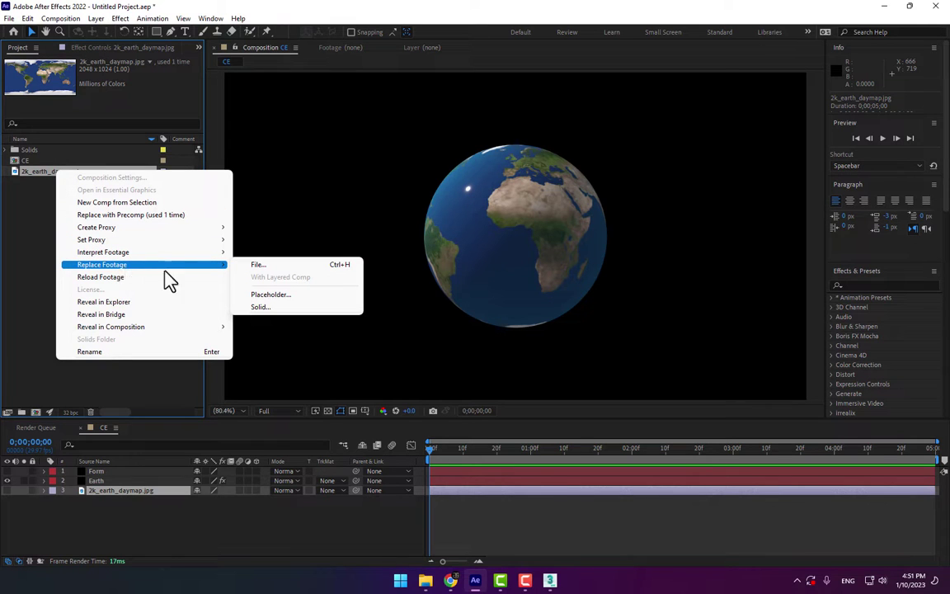
# Step: Import 2k_earth_nightmap (1).jpg and use it to replace the daymap layer
pyautogui.doubleClick(15, 226)
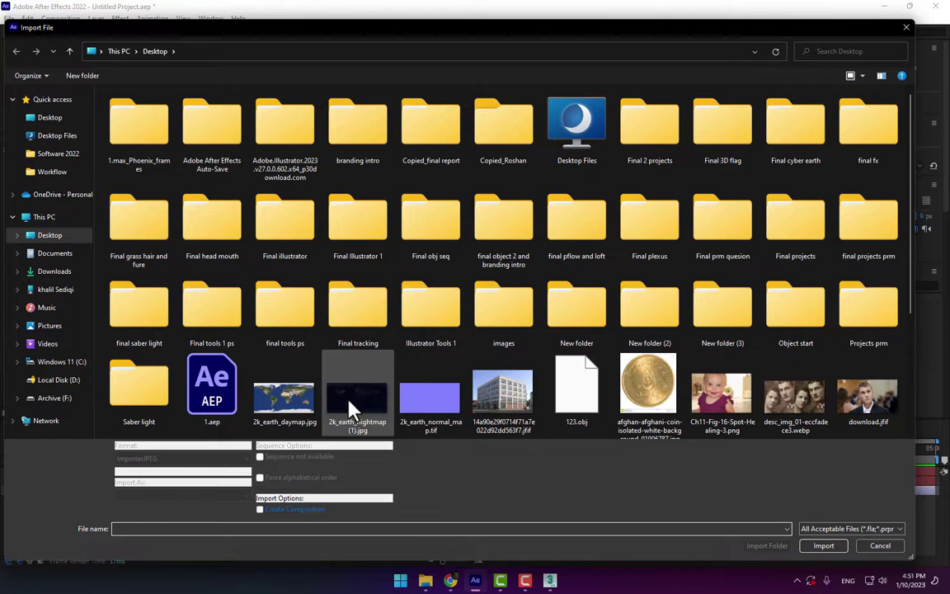
pyautogui.doubleClick(349, 403)
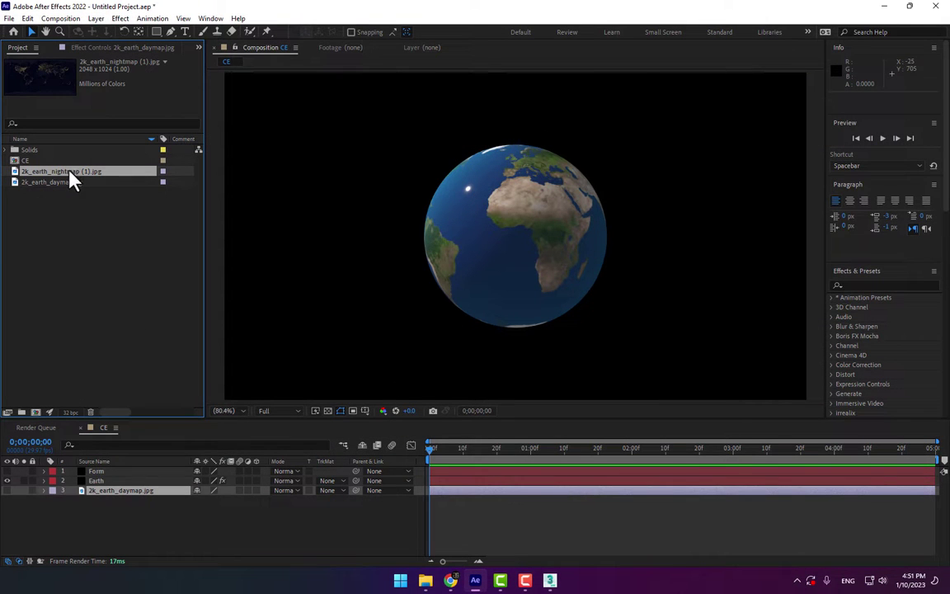
pyautogui.moveTo(71, 176); pyautogui.dragTo(132, 502)
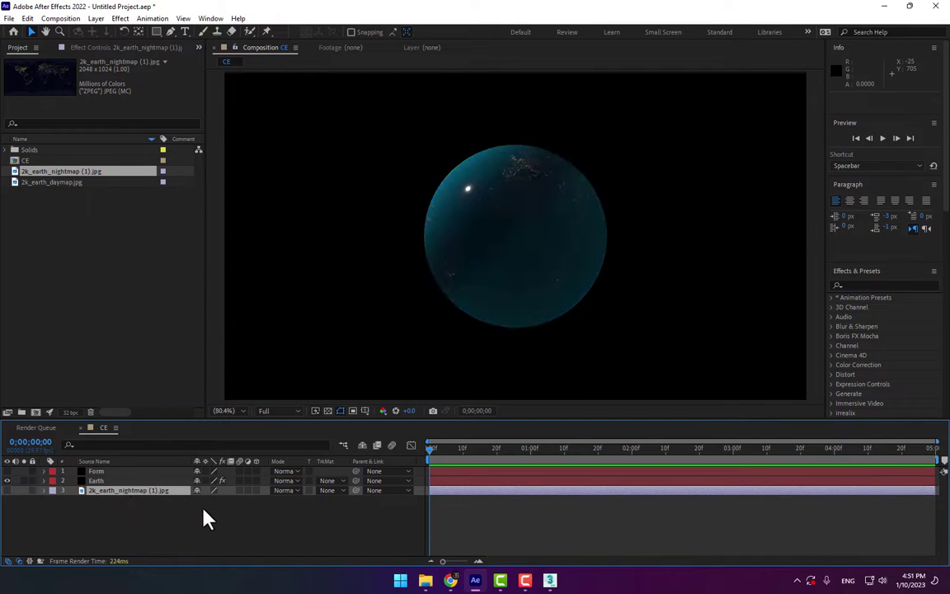
pyautogui.click(107, 482)
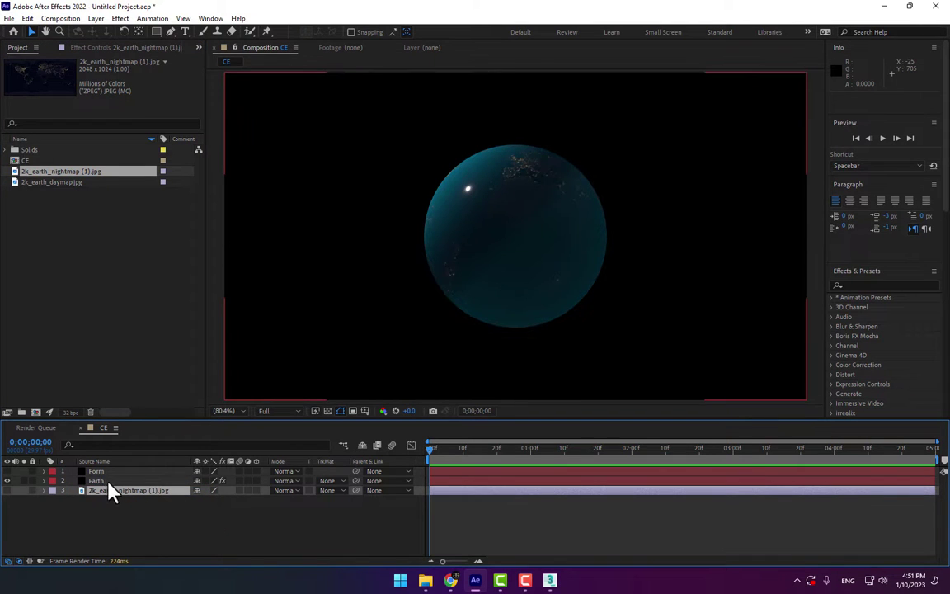
pyautogui.click(98, 48)
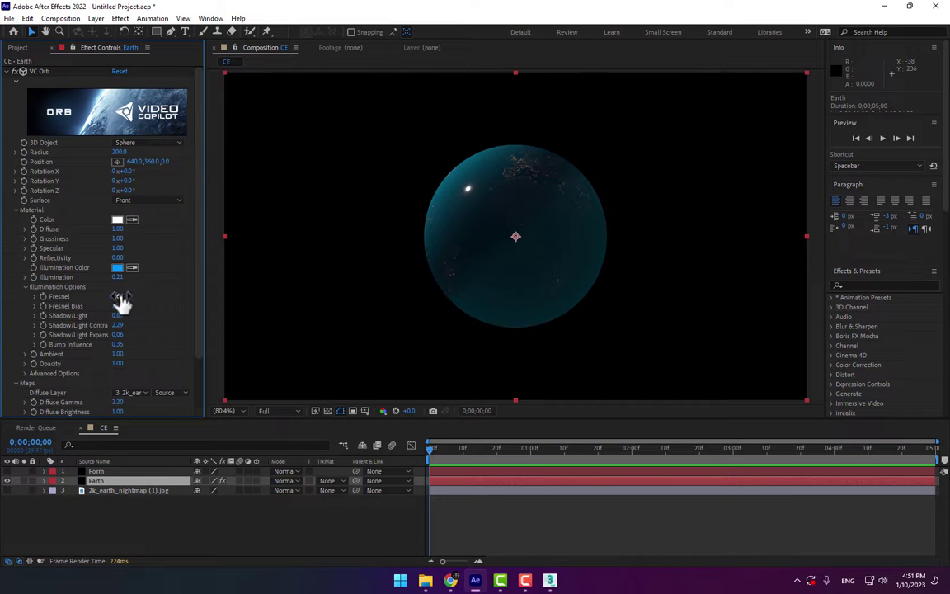
# Step: Raise Fresnel Bias to 3.09 and add a 24mm Two-Node camera named Camera 1
pyautogui.moveTo(121, 300); pyautogui.dragTo(150, 306)
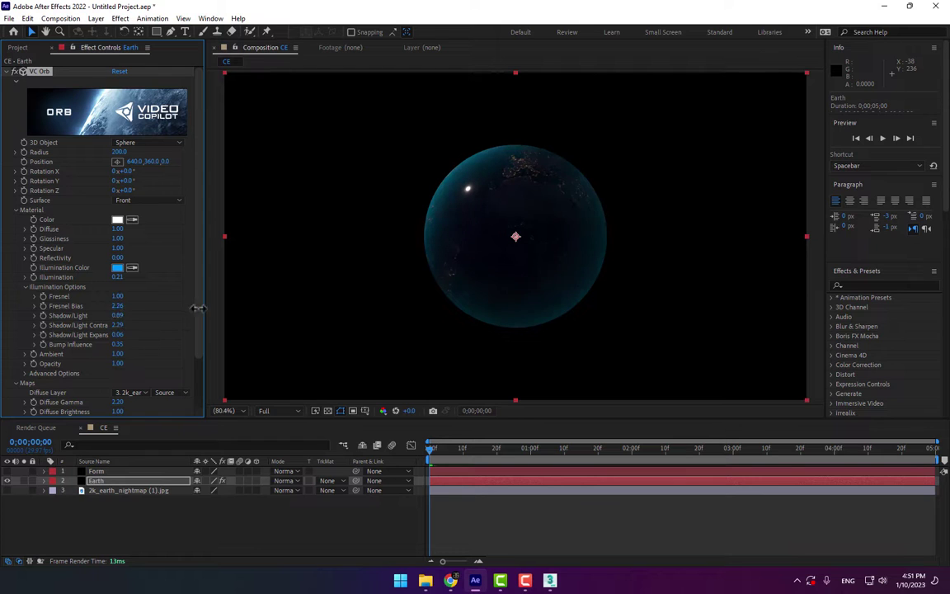
pyautogui.moveTo(239, 313); pyautogui.dragTo(238, 329)
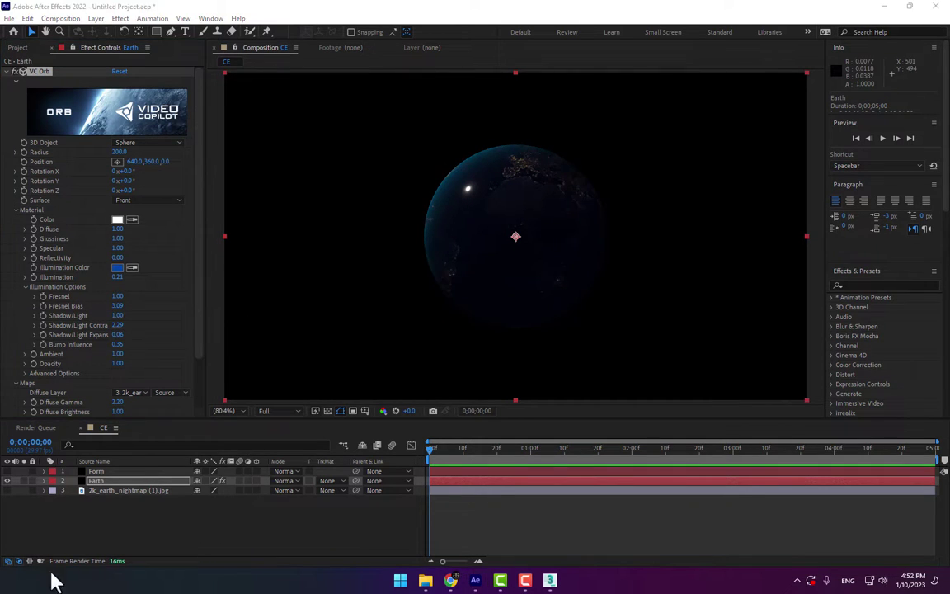
pyautogui.rightClick(181, 528)
pyautogui.moveTo(226, 379)
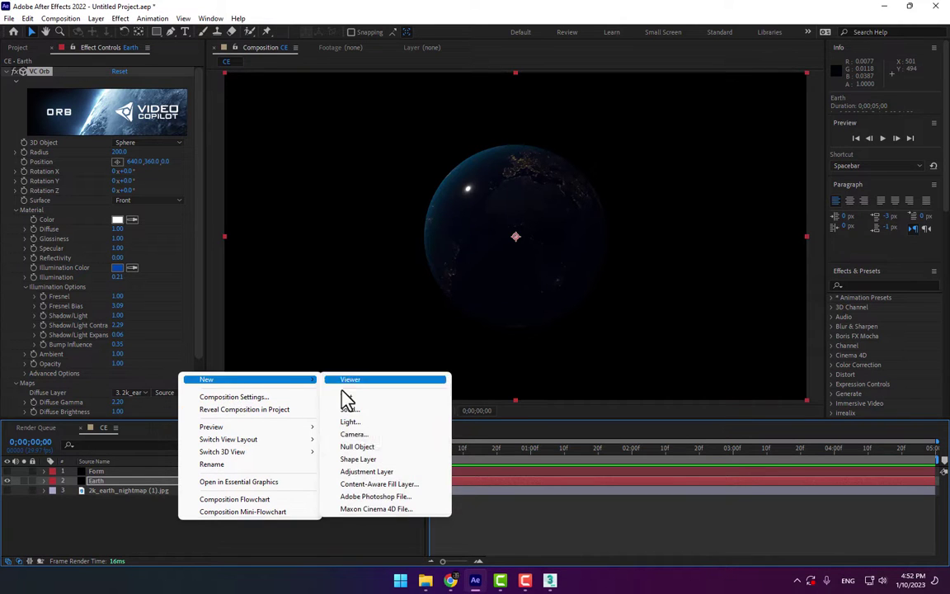
pyautogui.click(373, 435)
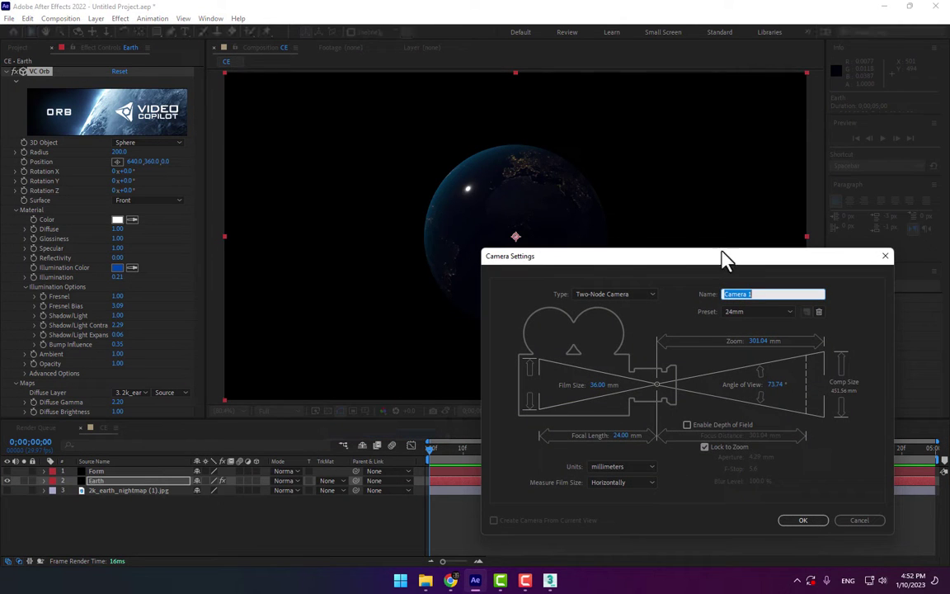
pyautogui.click(797, 520)
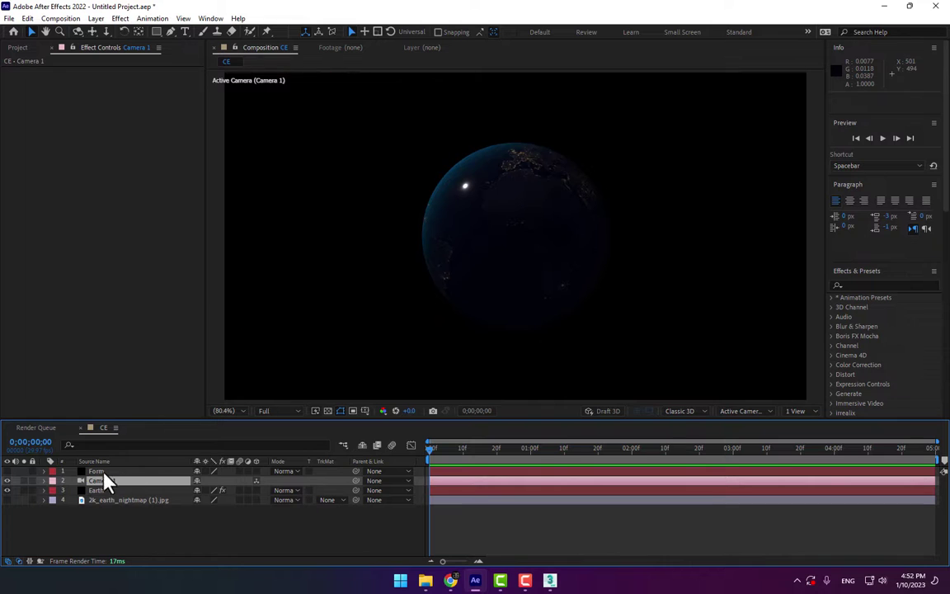
pyautogui.click(96, 470)
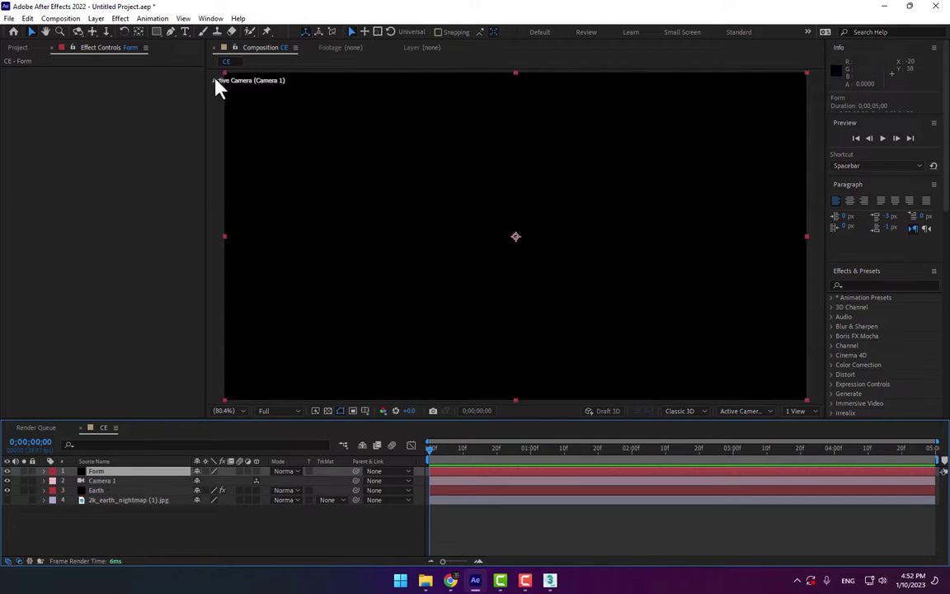
# Step: Apply Trapcode Form to the Form layer with Base Form set to Sphere - Layered
pyautogui.click(122, 20)
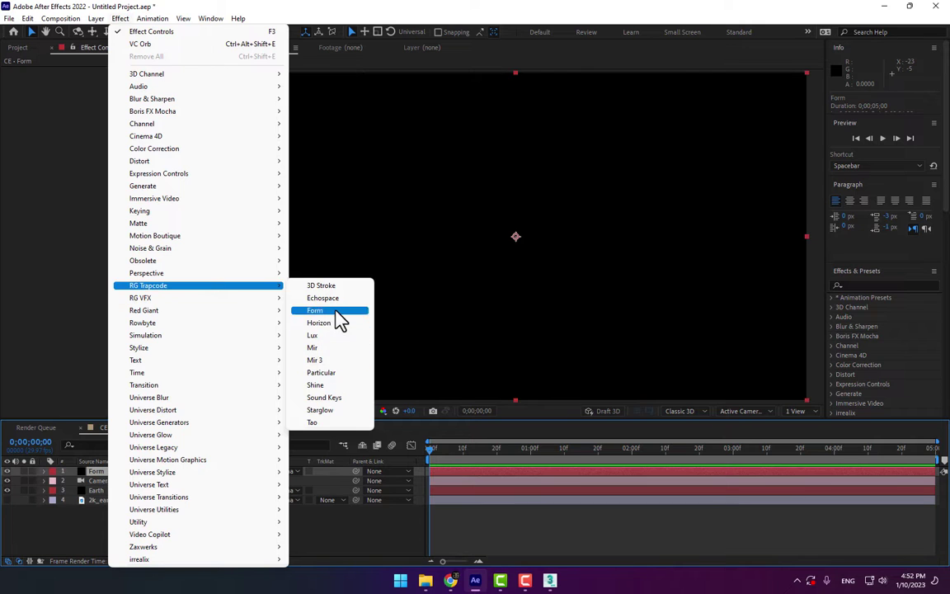
pyautogui.click(334, 311)
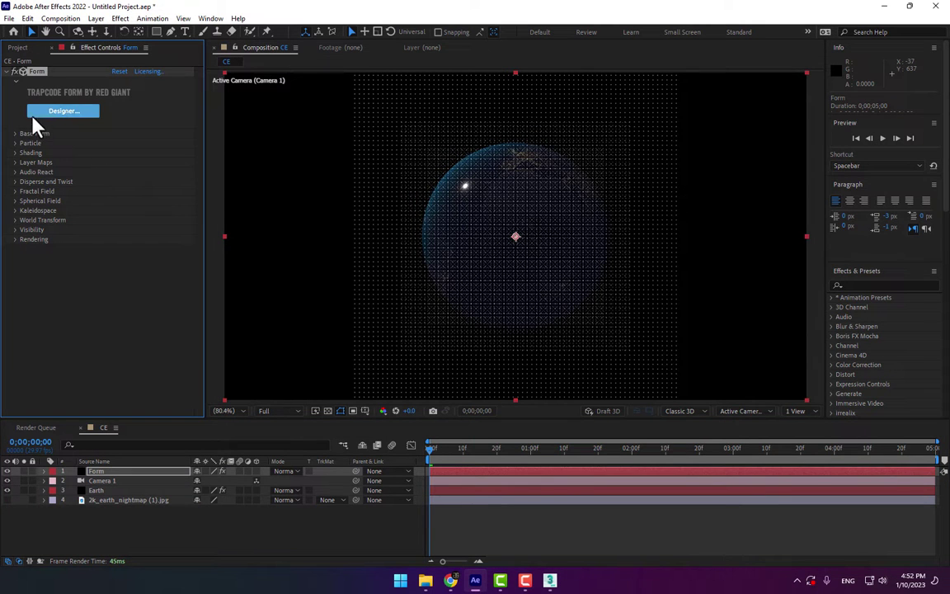
pyautogui.click(15, 133)
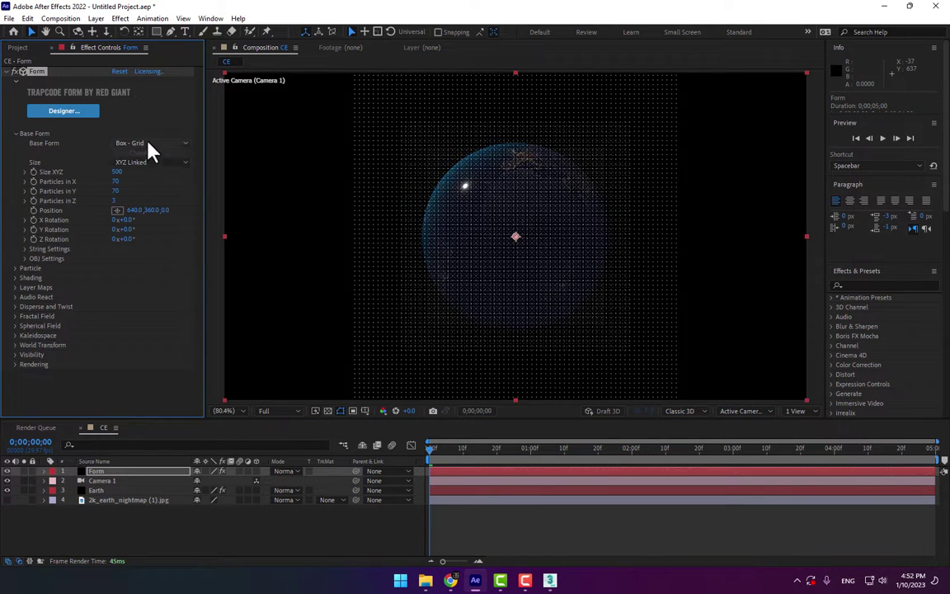
pyautogui.click(149, 144)
pyautogui.click(159, 181)
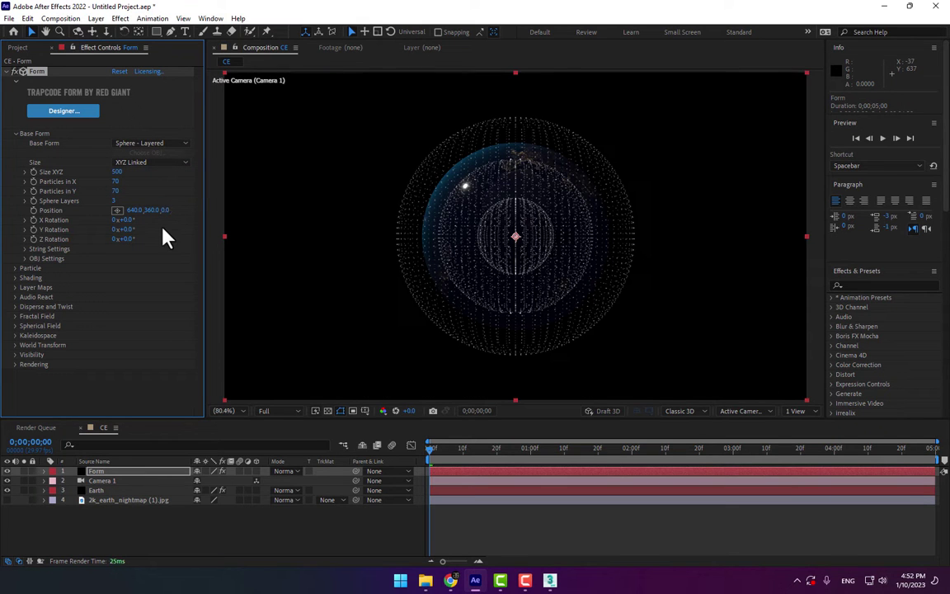
# Step: Save the project to the Desktop as 1.aep, replacing the existing file
pyautogui.hotkey('ctrl', 's')
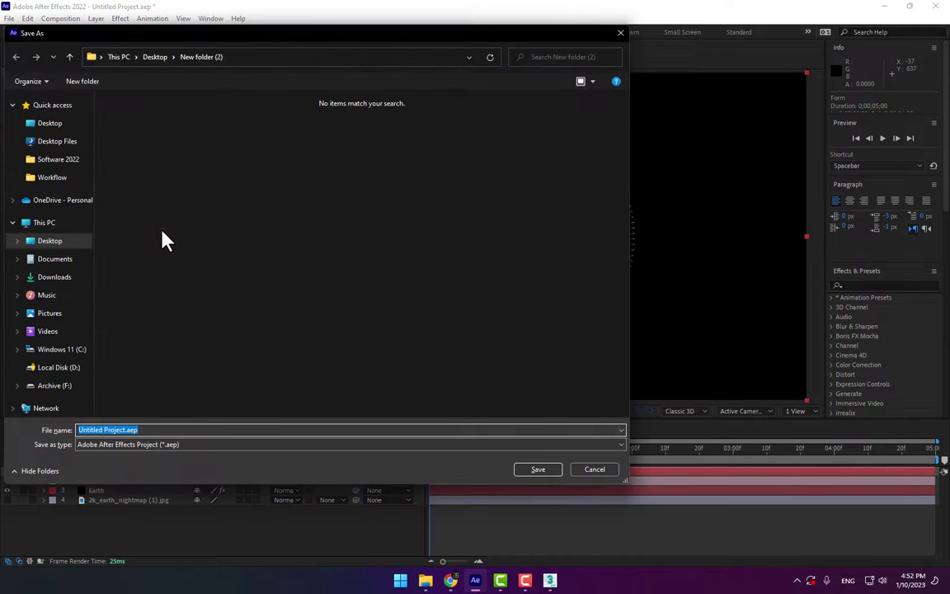
pyautogui.click(45, 125)
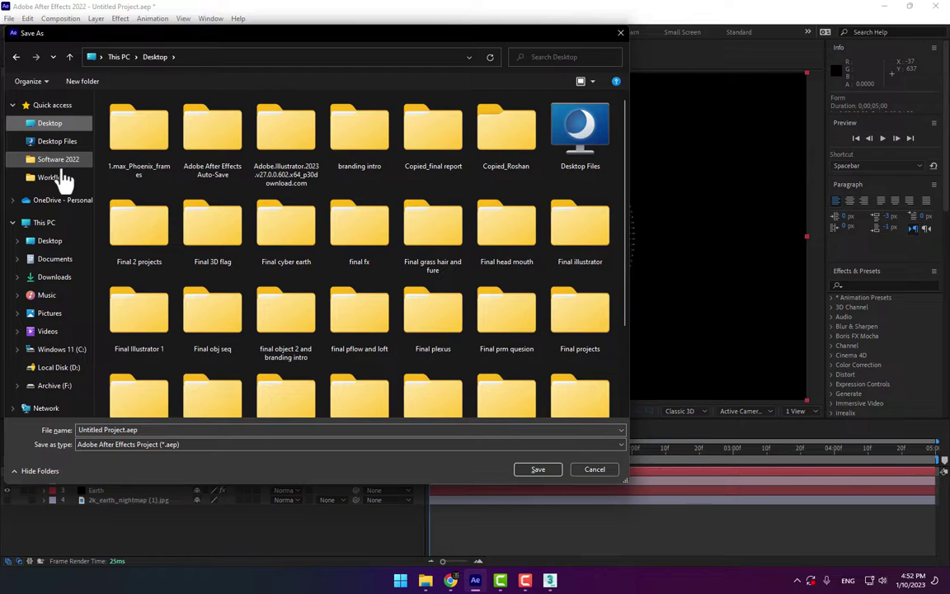
pyautogui.tripleClick(163, 429)
pyautogui.write('1')
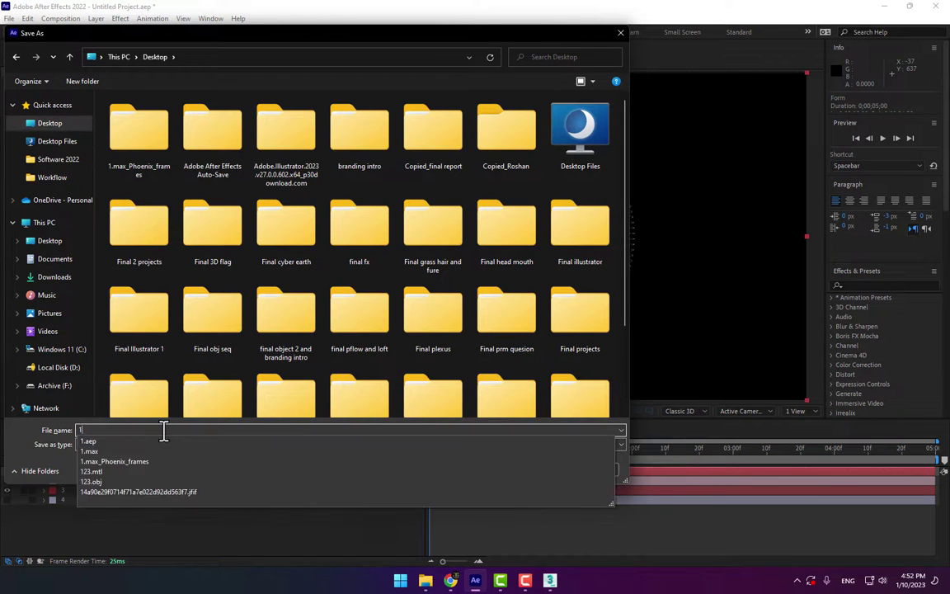
pyautogui.press('Return')
pyautogui.click(495, 291)
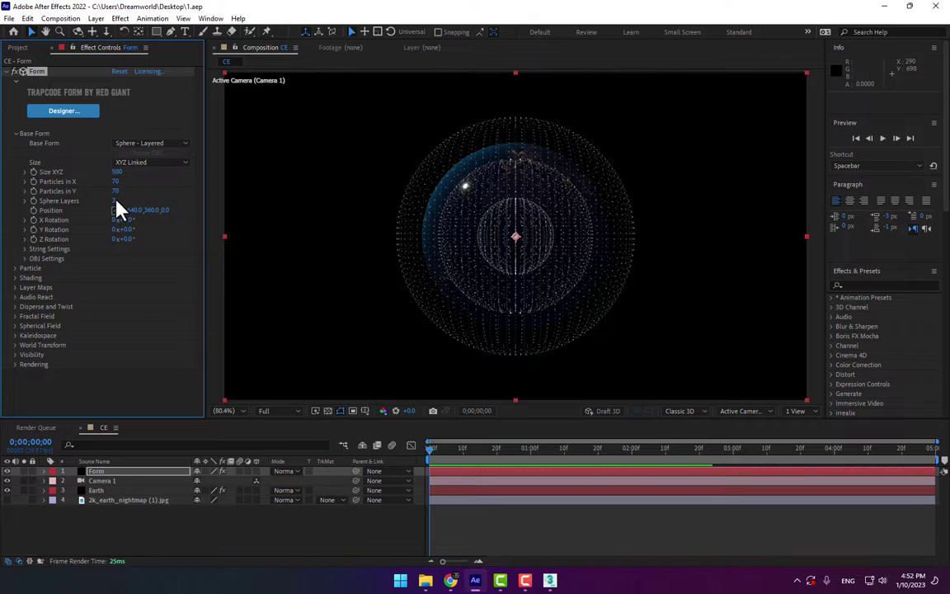
# Step: Set Form to one sphere layer with fewer Particles in X, Glow Sphere (No DOF) particles and Size Random 100
pyautogui.press('Return')
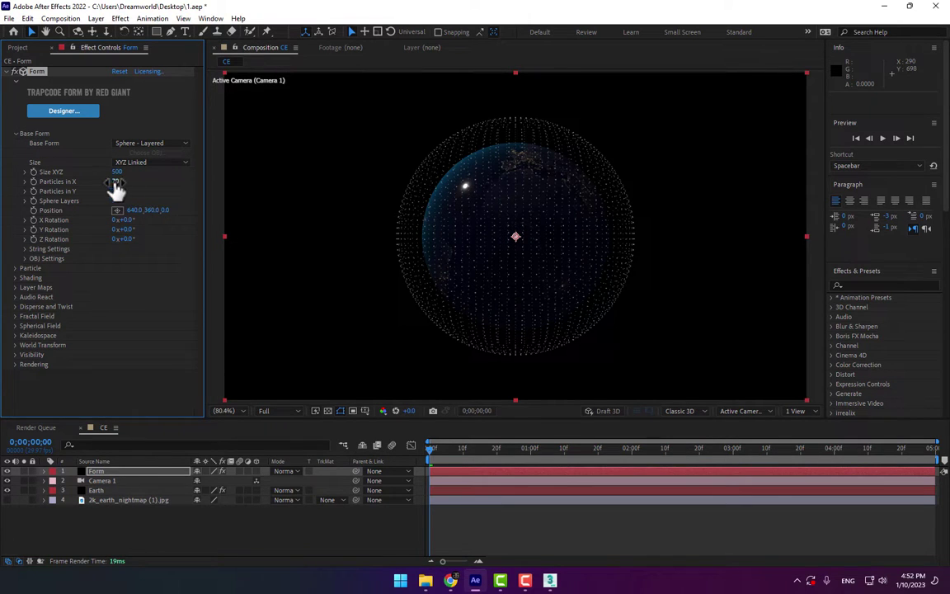
pyautogui.moveTo(116, 188); pyautogui.dragTo(117, 212)
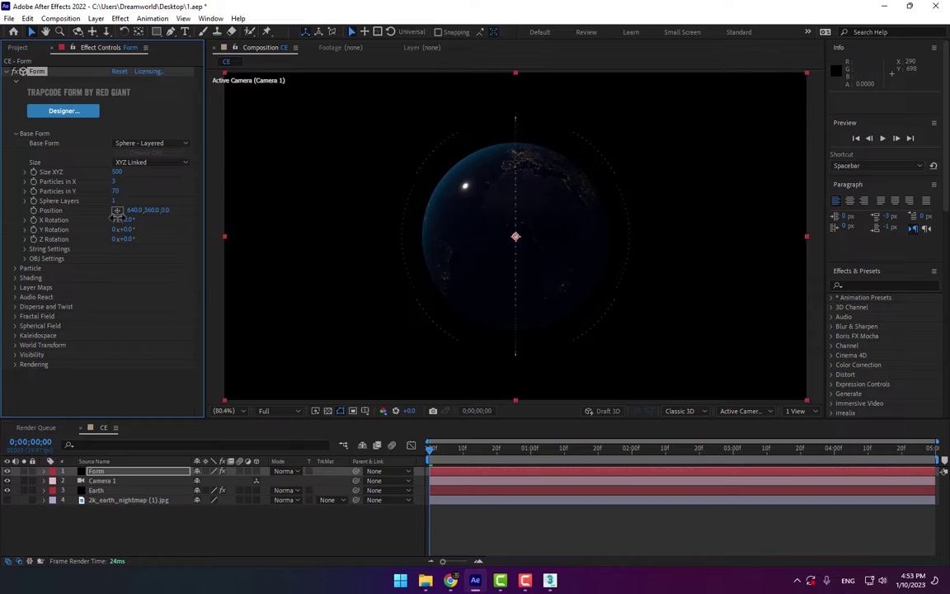
pyautogui.click(15, 268)
pyautogui.scroll(-2, 18, 276)
pyautogui.click(137, 220)
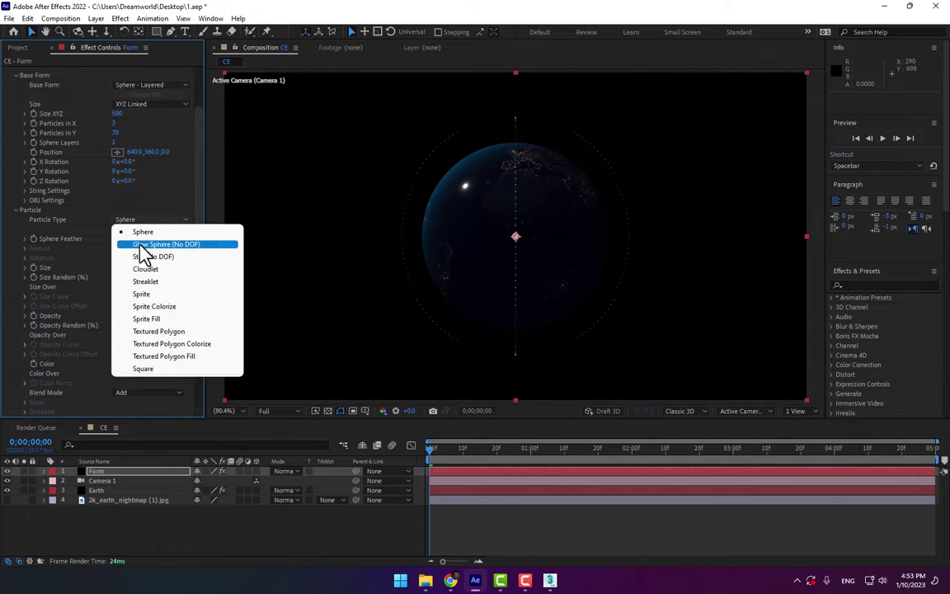
pyautogui.click(141, 245)
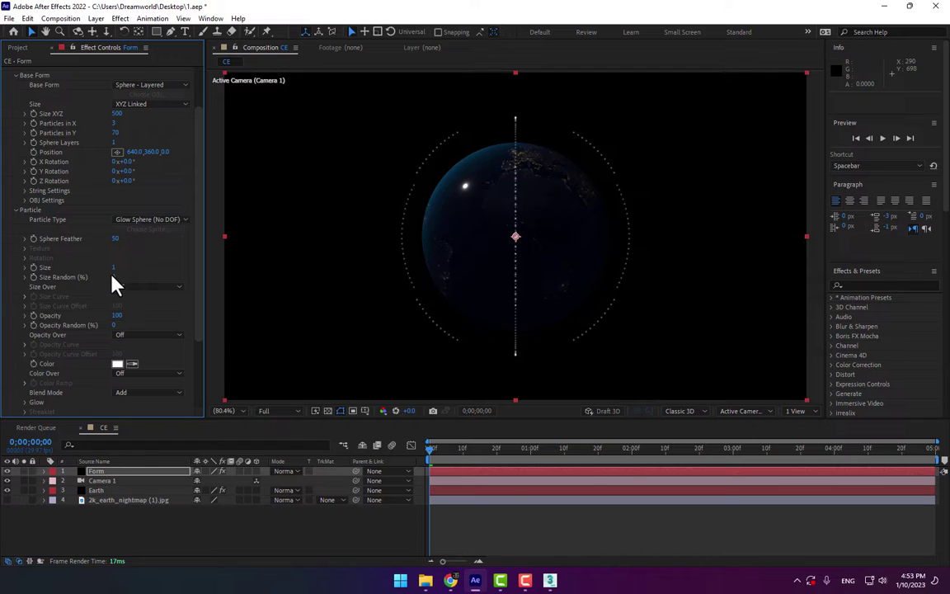
pyautogui.moveTo(117, 277); pyautogui.dragTo(240, 273)
# Step: Orbit the camera around the globe and set the Form particle colour to cyan 00EAFF
pyautogui.click(77, 31)
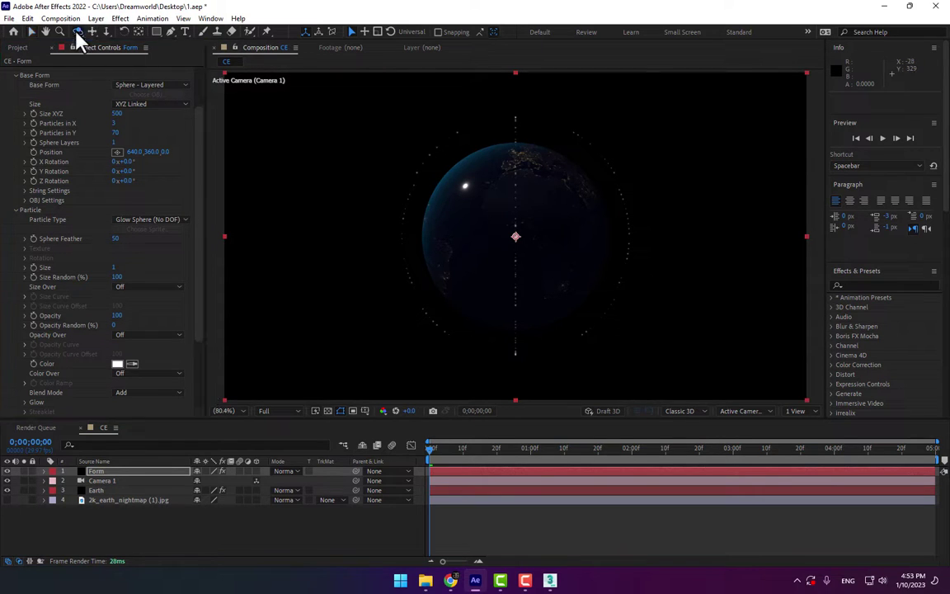
pyautogui.moveTo(468, 215); pyautogui.dragTo(247, 239)
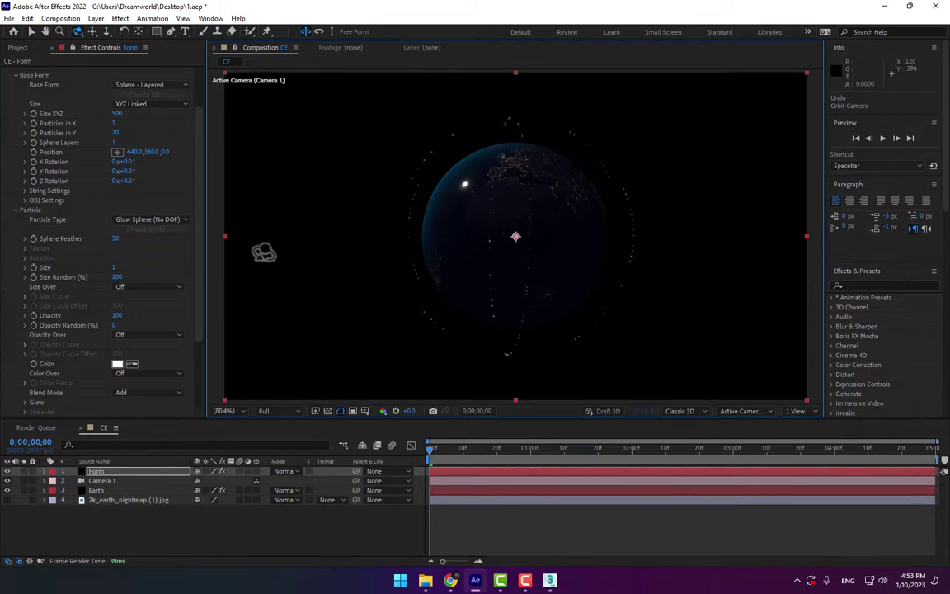
pyautogui.scroll(-2, 190, 288)
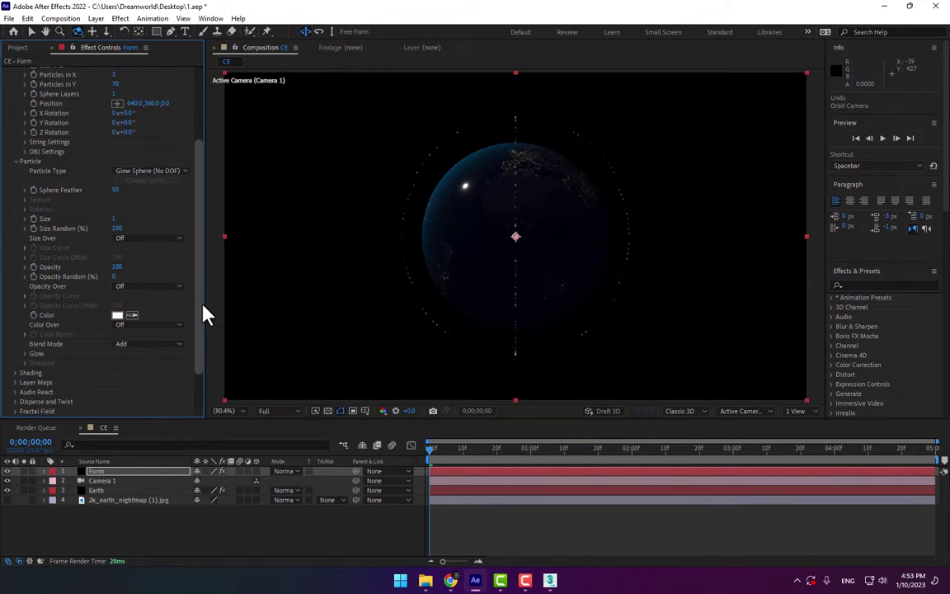
pyautogui.click(118, 315)
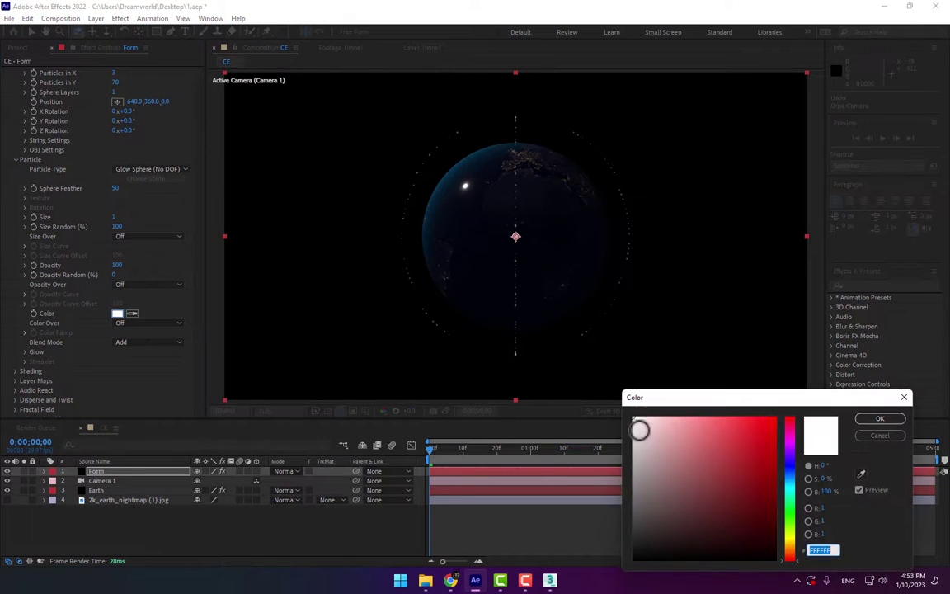
pyautogui.click(787, 491)
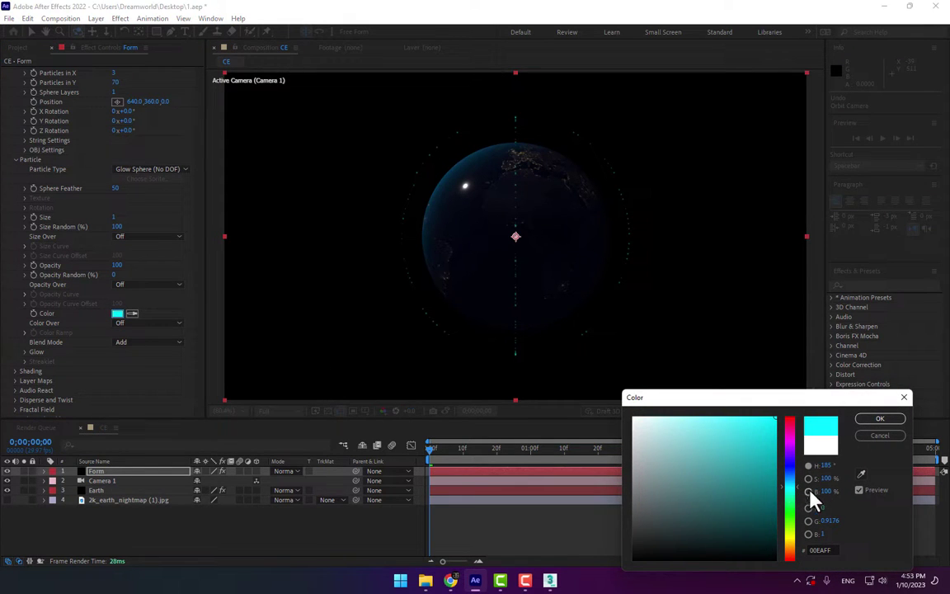
pyautogui.click(878, 419)
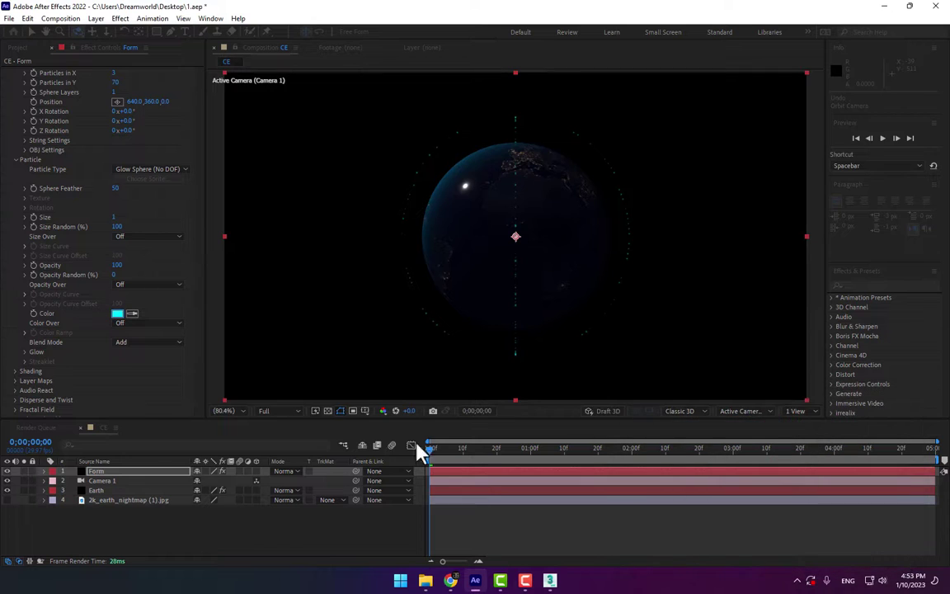
pyautogui.click(110, 473)
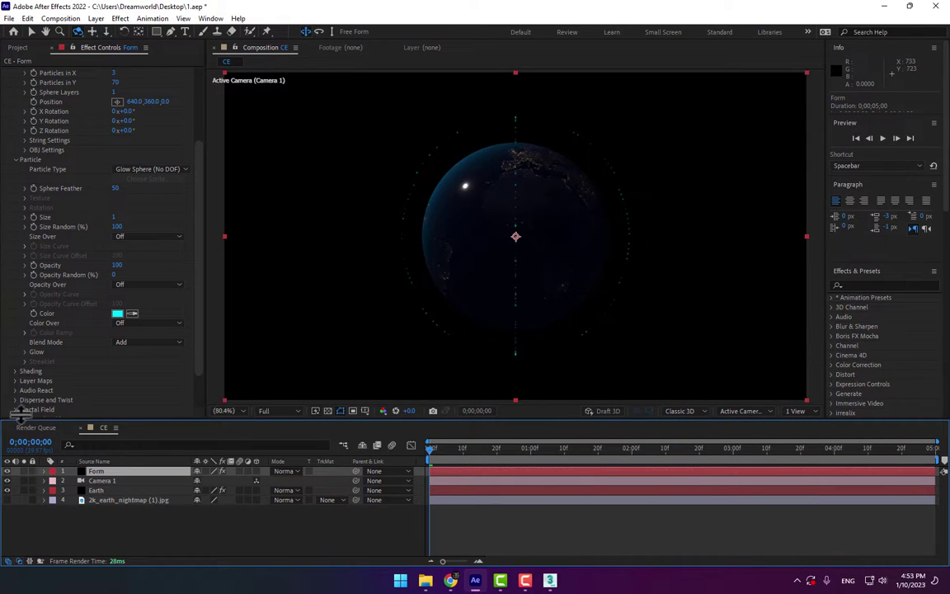
# Step: Apply a Glow effect to the Form layer with a Glow Radius of about 57
pyautogui.click(863, 327)
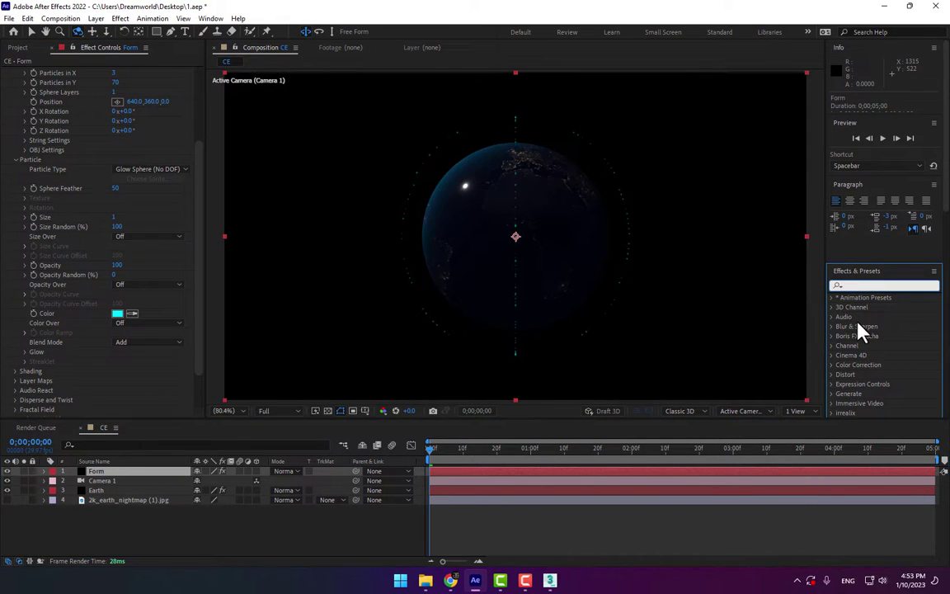
pyautogui.write('glow')
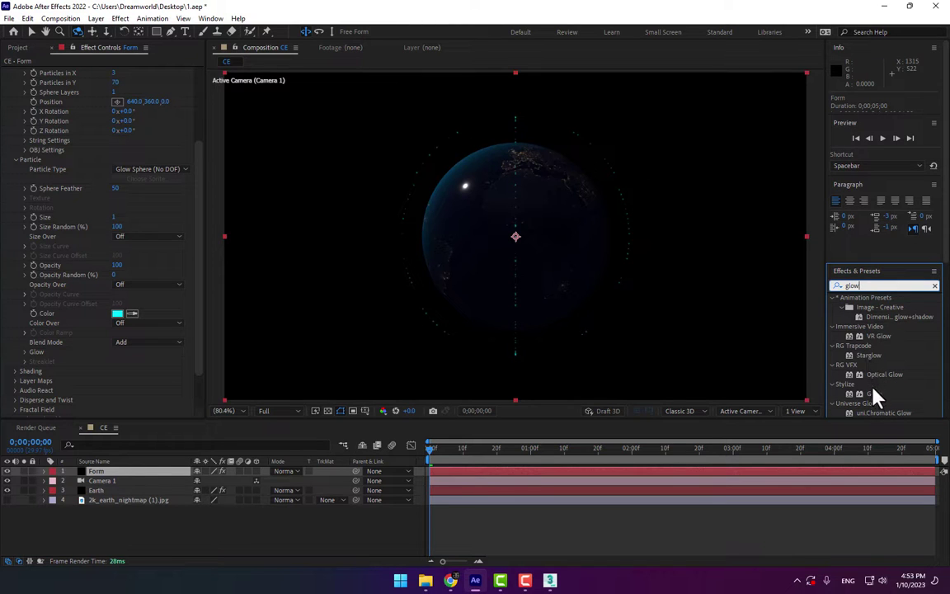
pyautogui.doubleClick(872, 394)
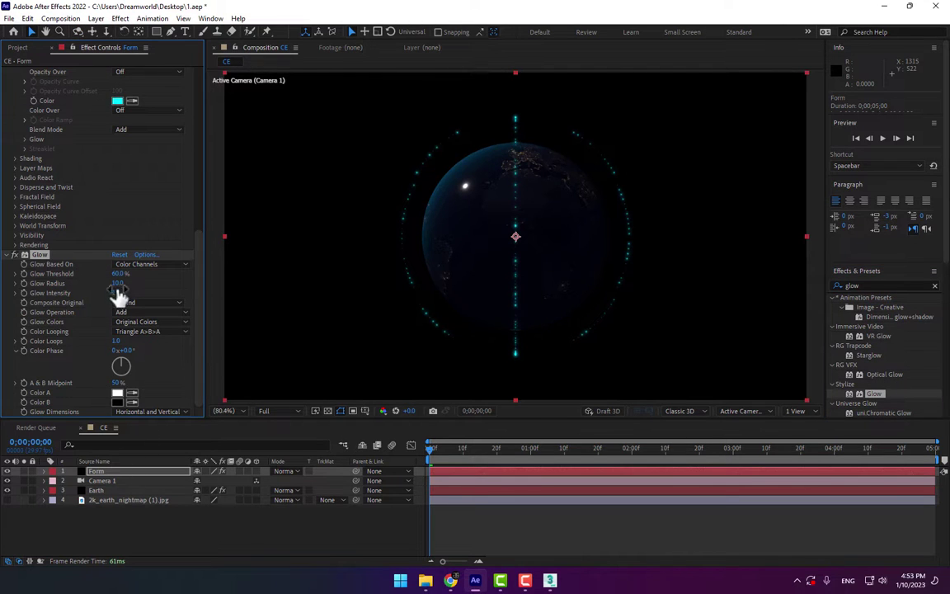
pyautogui.moveTo(122, 283); pyautogui.dragTo(143, 283)
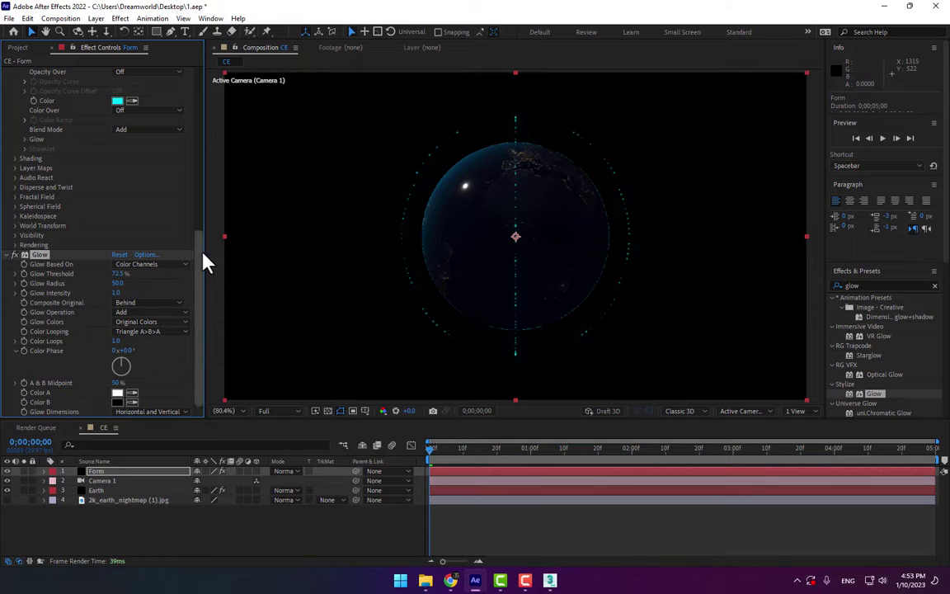
# Step: Lower Form's Particles in X to 2 and start a new Solid layer from the timeline
pyautogui.scroll(10, 195, 220)
pyautogui.scroll(1, 203, 111)
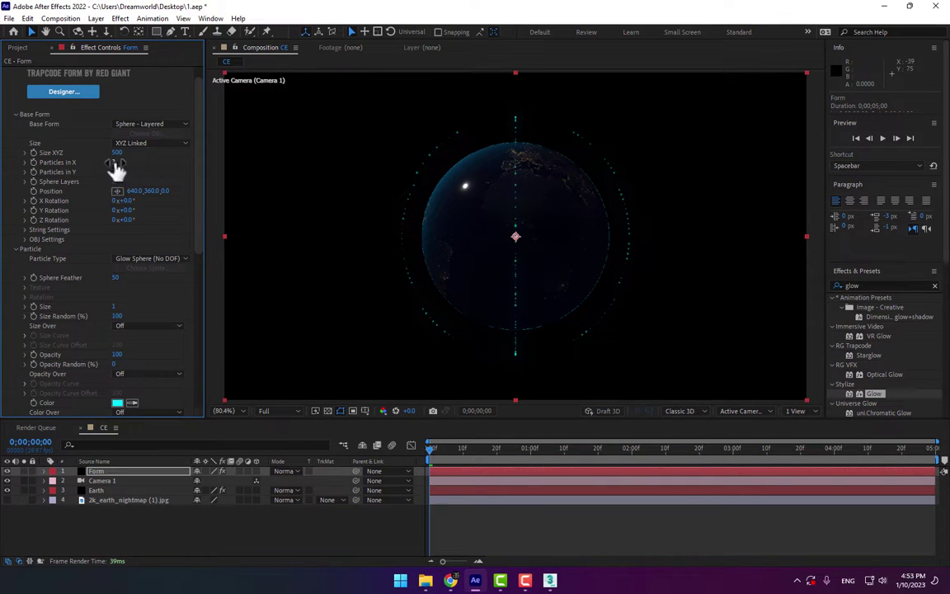
pyautogui.moveTo(117, 172); pyautogui.dragTo(119, 171)
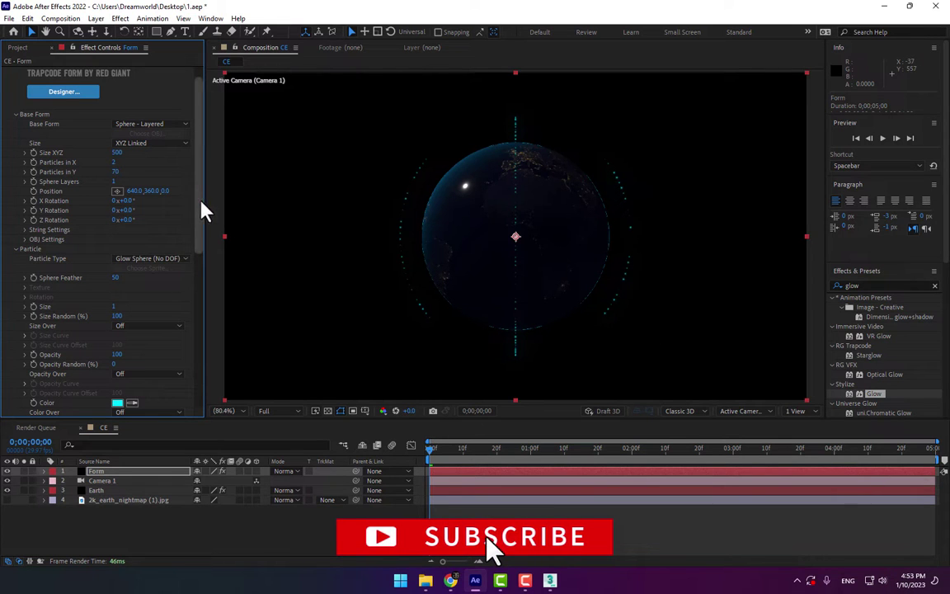
pyautogui.scroll(-2, 201, 206)
pyautogui.rightClick(188, 542)
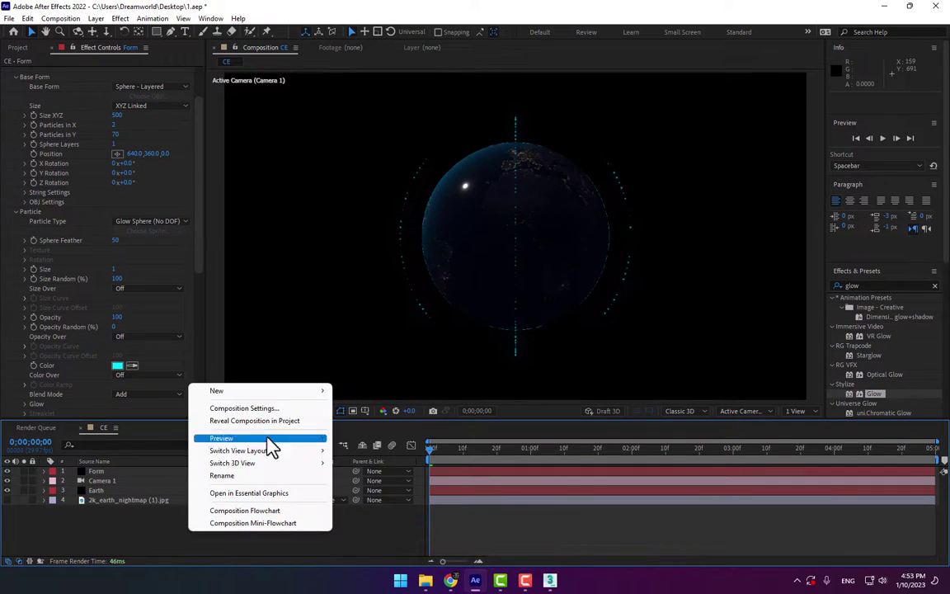
pyautogui.click(360, 422)
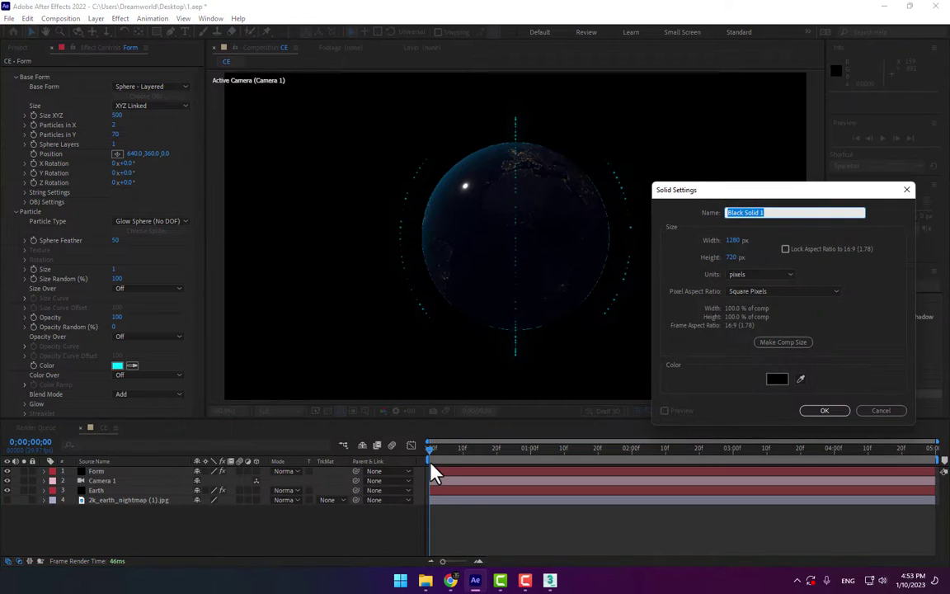
# Step: Create the black solid 'Plexus' and apply the Rowbyte Plexus effect to it
pyautogui.write('Plexus')
pyautogui.press('Return')
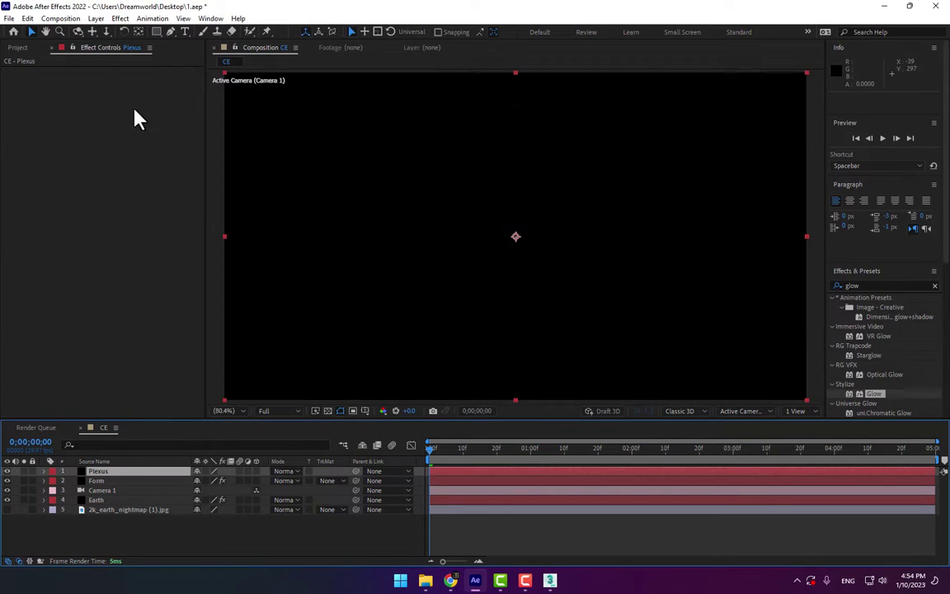
pyautogui.click(119, 18)
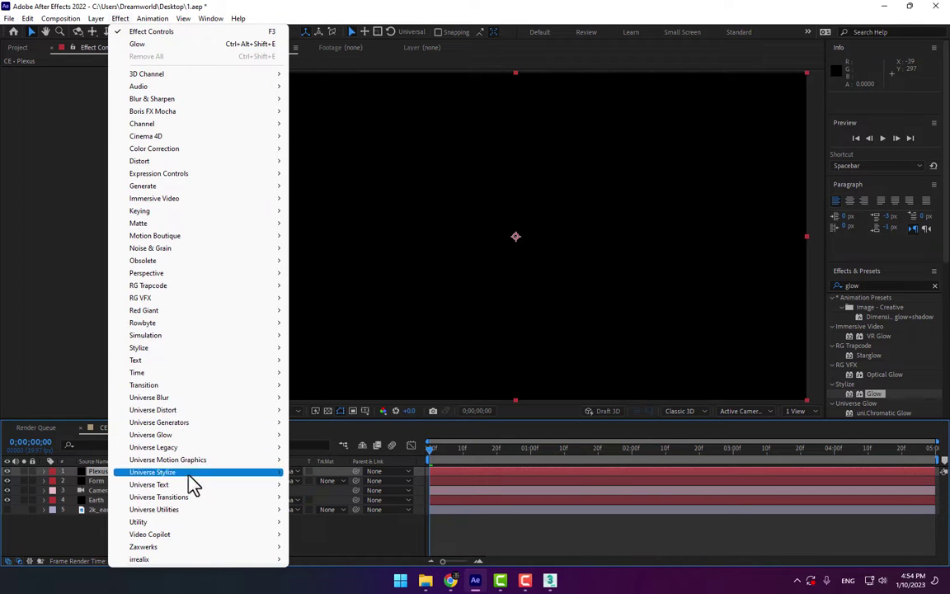
pyautogui.moveTo(179, 323)
pyautogui.click(322, 324)
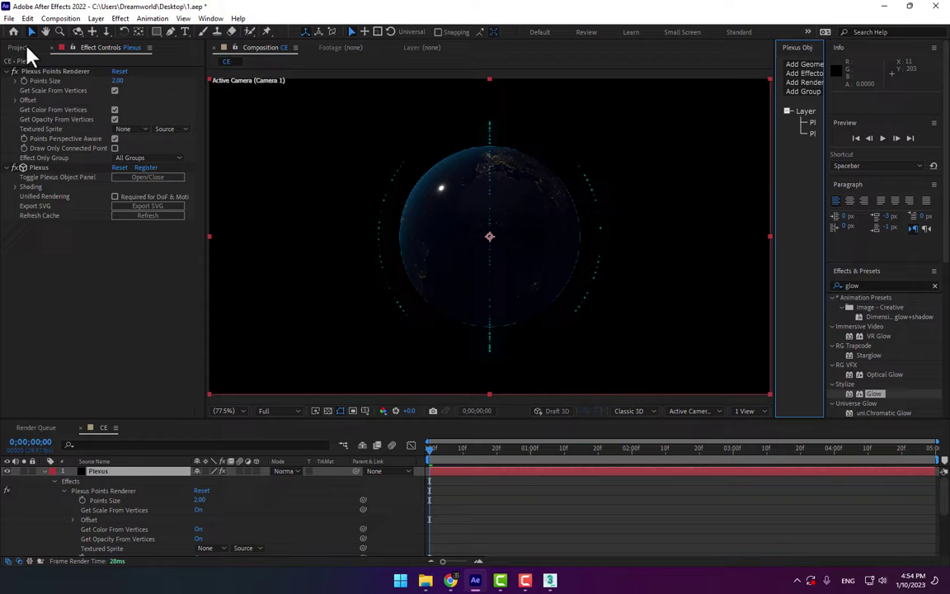
# Step: Import the sp.obj file into the Project panel
pyautogui.click(25, 48)
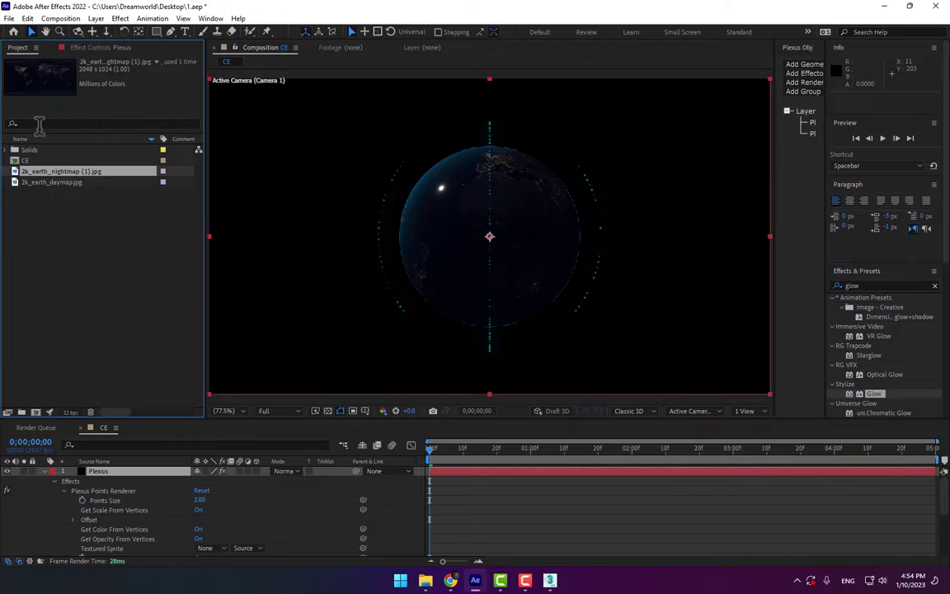
pyautogui.doubleClick(61, 234)
pyautogui.scroll(-3, 349, 316)
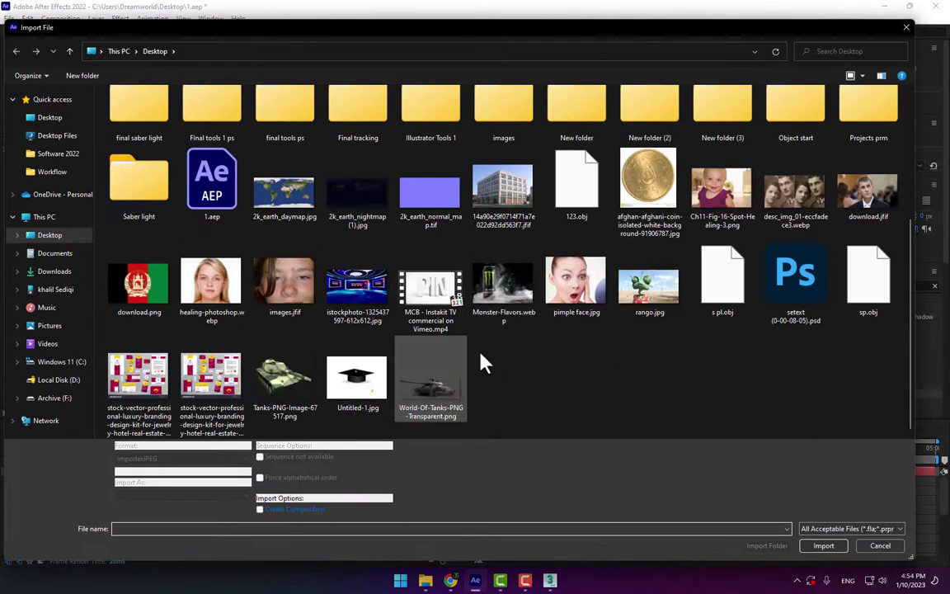
pyautogui.doubleClick(854, 302)
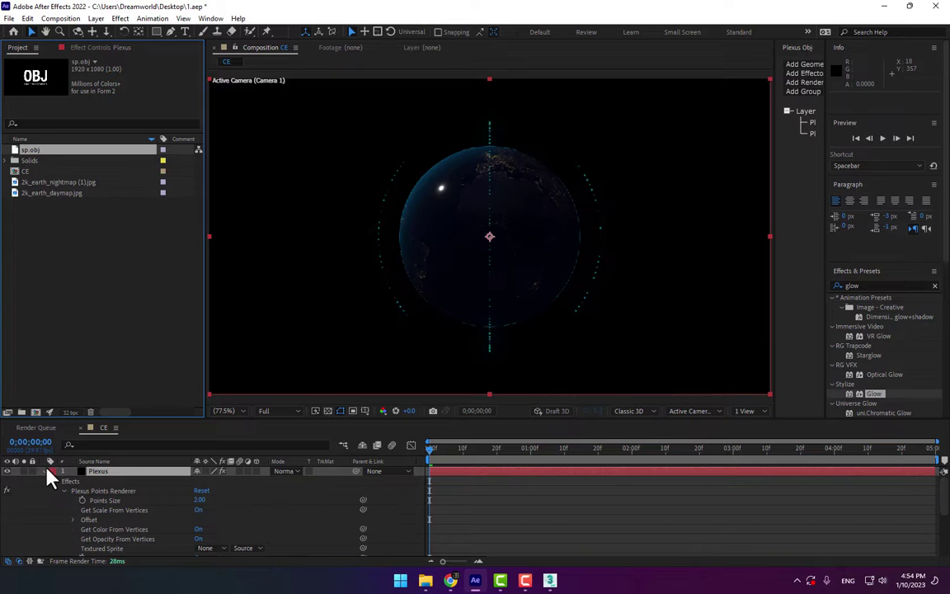
# Step: Place sp.obj as a hidden layer in CE and widen the Plexus Object Panel
pyautogui.click(45, 472)
pyautogui.moveTo(40, 150); pyautogui.dragTo(133, 532)
pyautogui.click(7, 518)
pyautogui.click(107, 471)
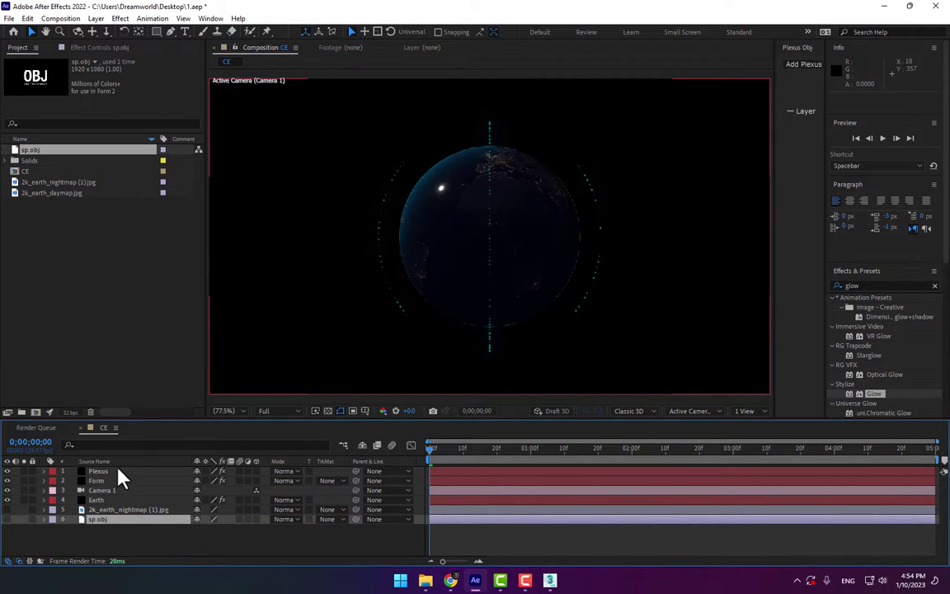
pyautogui.click(100, 47)
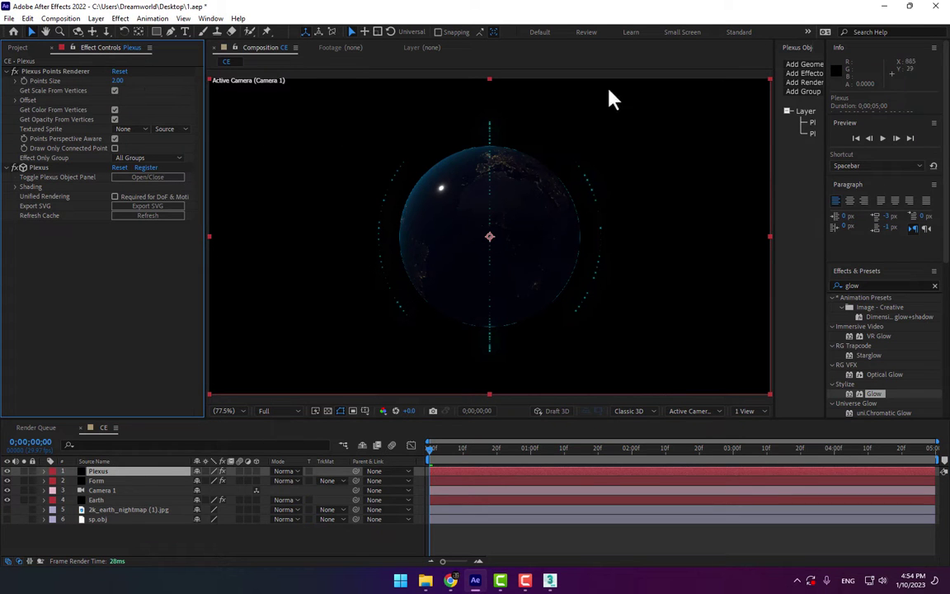
pyautogui.moveTo(775, 100); pyautogui.dragTo(699, 116)
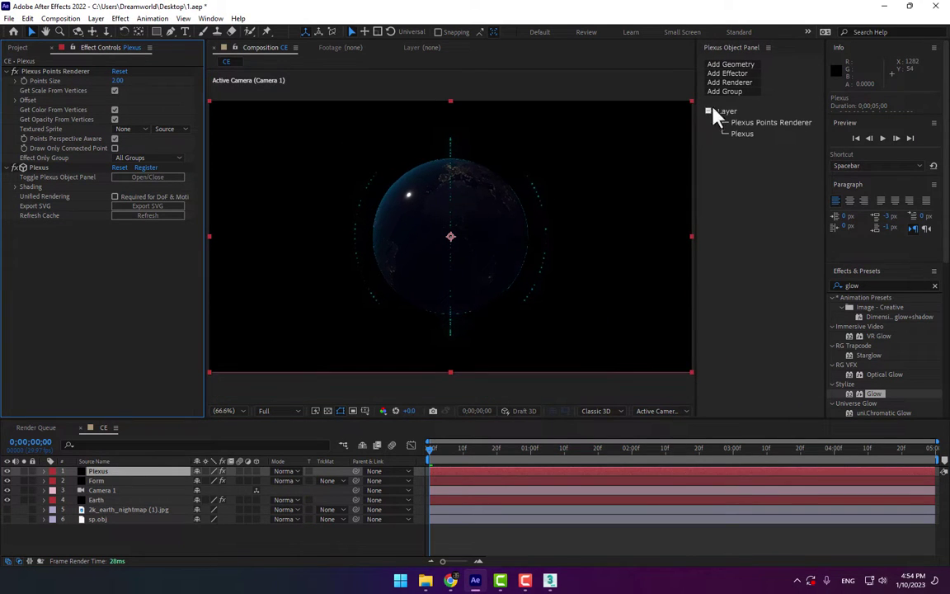
# Step: Add OBJ geometry to Plexus and set its OBJ Layer to sp.obj
pyautogui.click(729, 64)
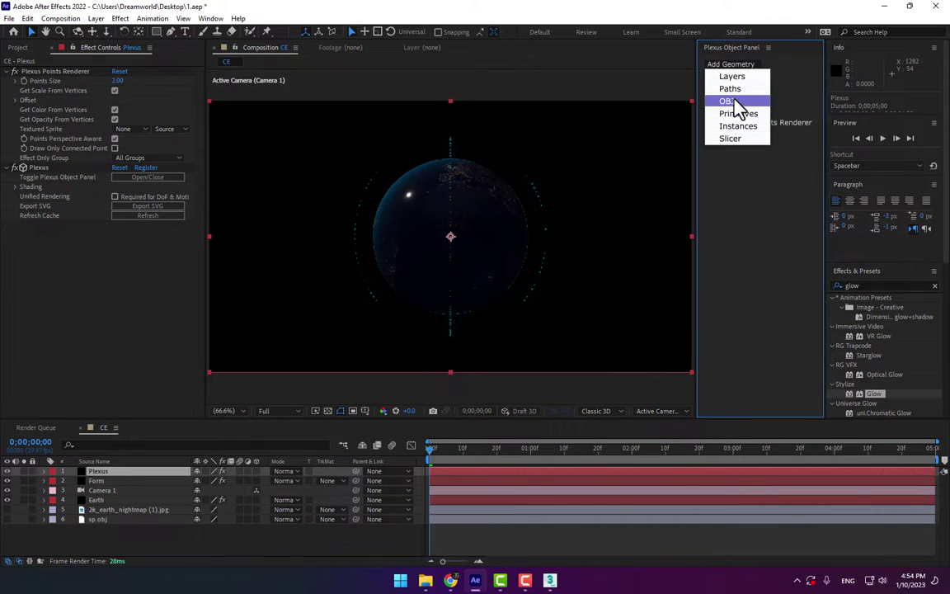
pyautogui.click(733, 102)
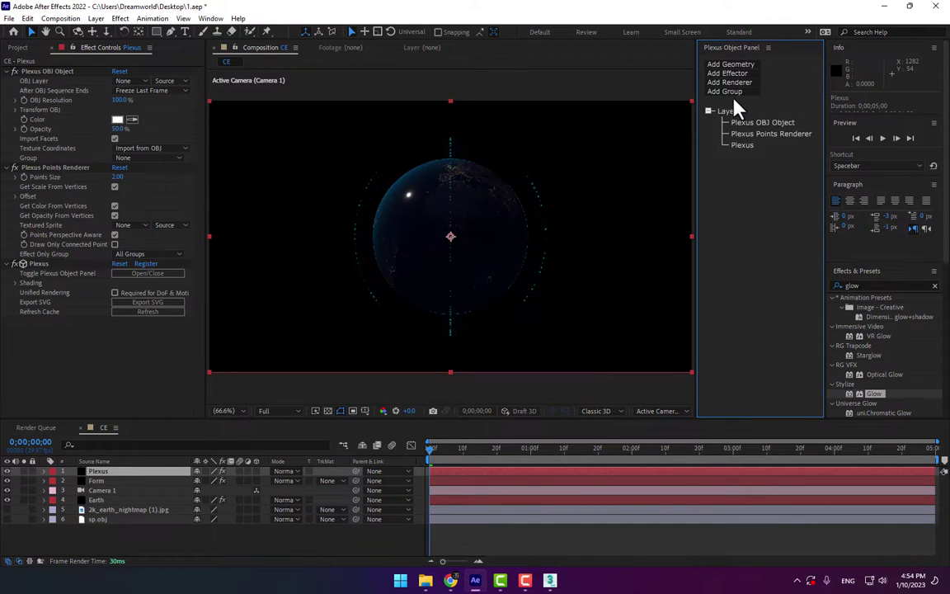
pyautogui.click(54, 72)
pyautogui.click(126, 81)
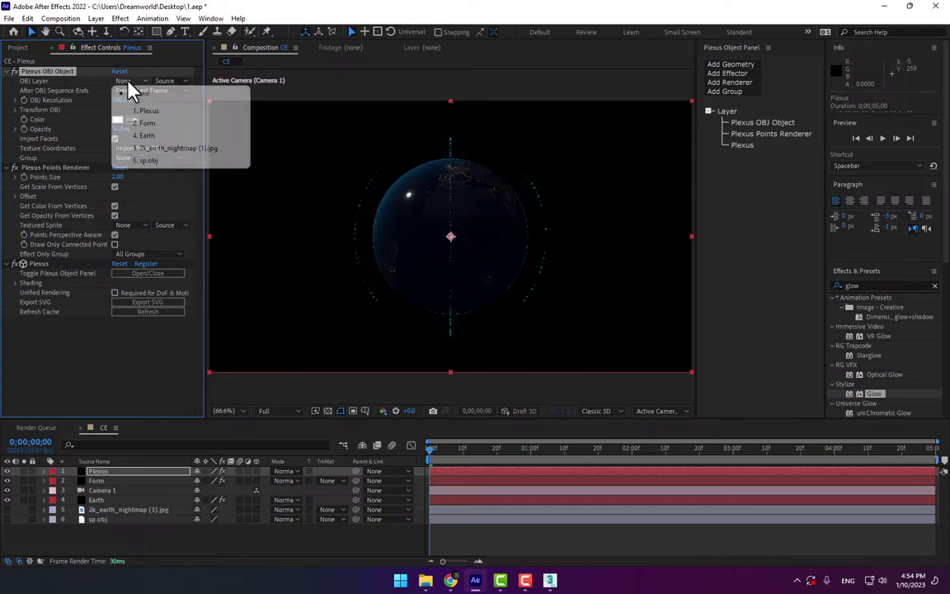
pyautogui.click(155, 161)
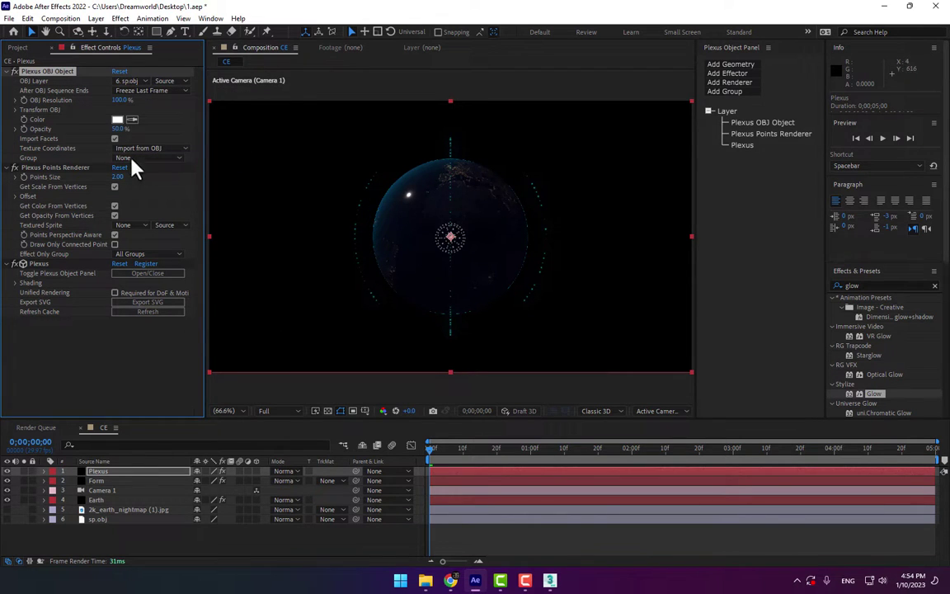
# Step: Add a Plexus Transform effector and scale the points to 730%
pyautogui.click(736, 74)
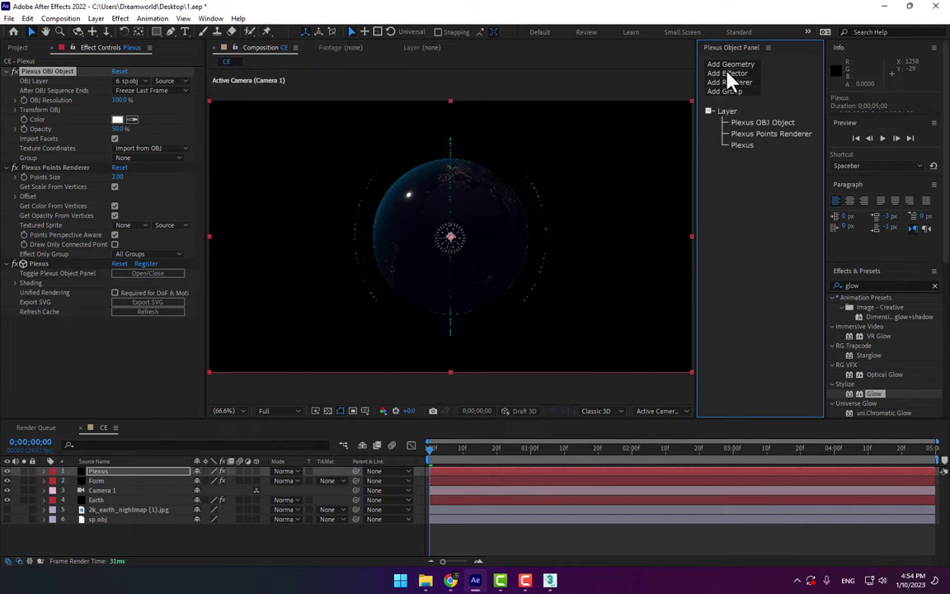
pyautogui.click(728, 73)
pyautogui.click(749, 124)
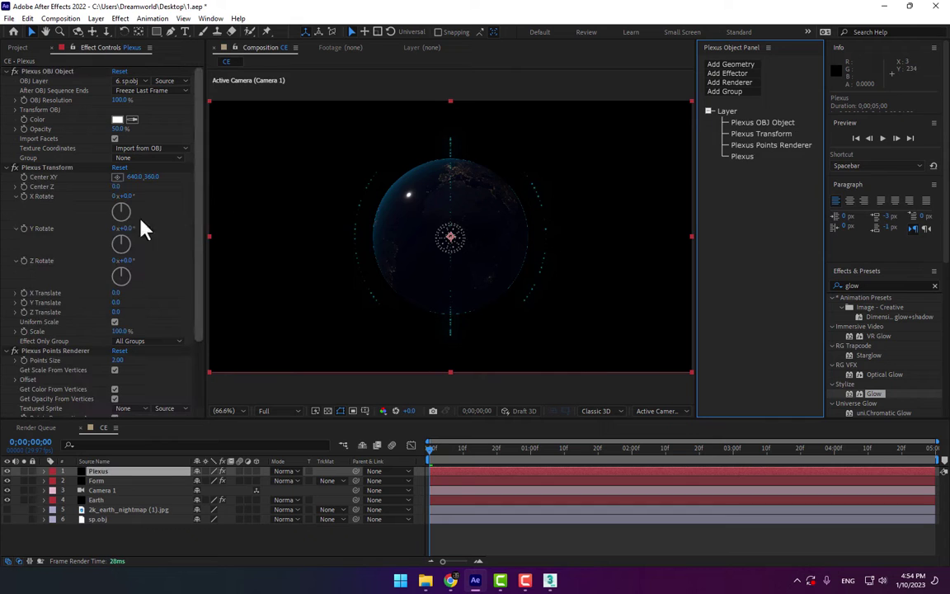
pyautogui.moveTo(122, 331); pyautogui.dragTo(450, 295)
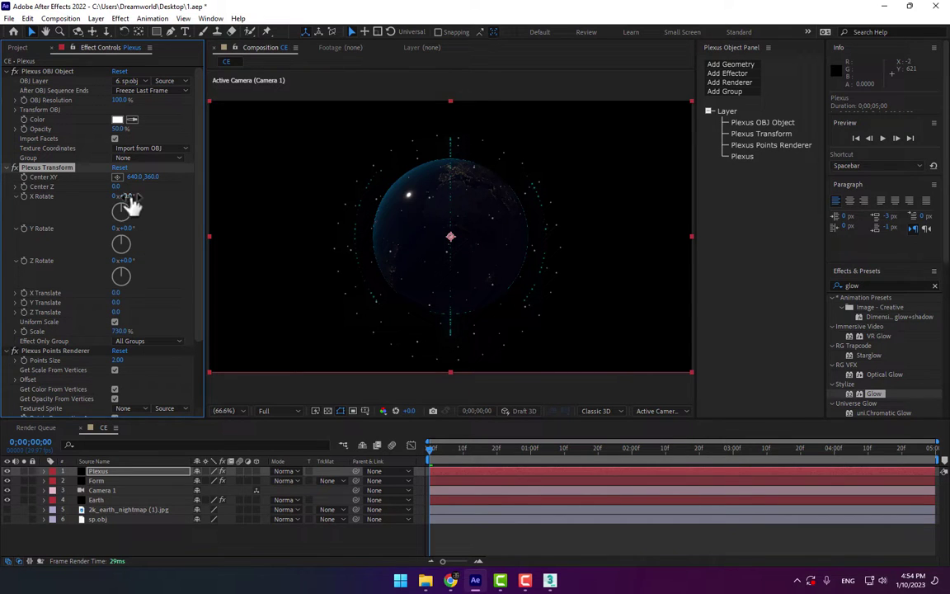
pyautogui.moveTo(128, 198); pyautogui.dragTo(155, 195)
pyautogui.hotkey('ctrl', 'z')
# Step: Turn off Get Color From Vertices and set the Plexus Points Color to cyan 00C0FF
pyautogui.scroll(-3, 165, 260)
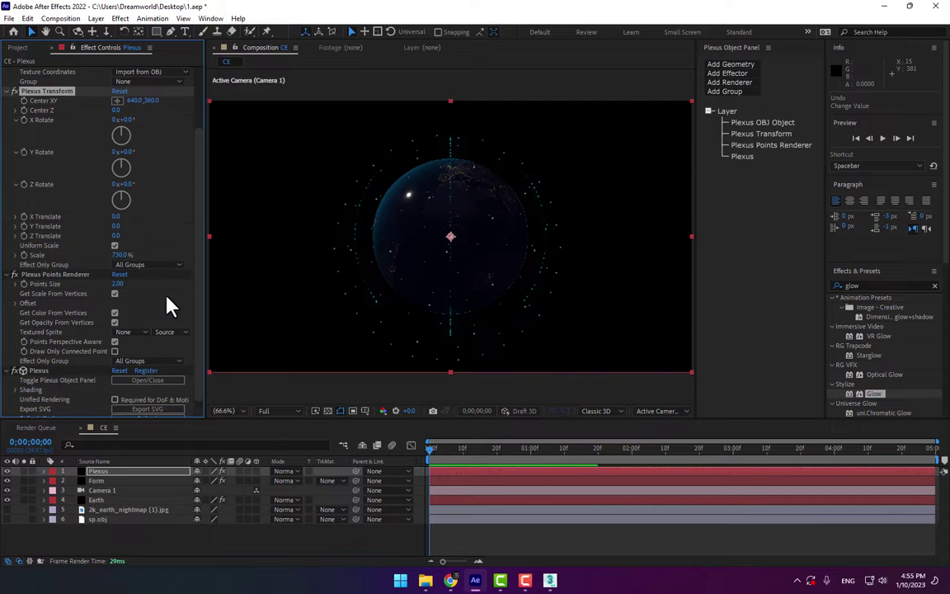
pyautogui.click(115, 306)
pyautogui.click(117, 315)
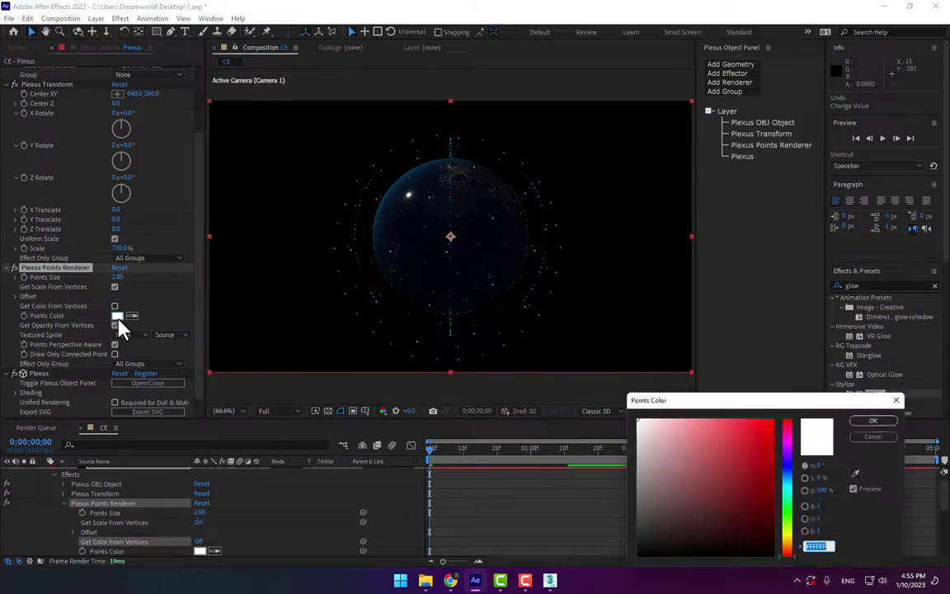
pyautogui.click(790, 492)
pyautogui.click(757, 435)
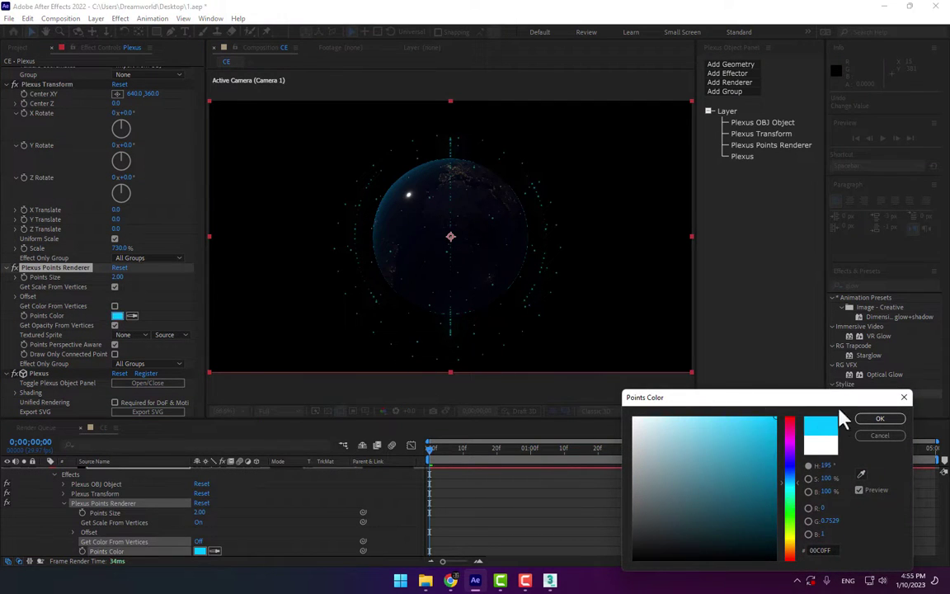
pyautogui.click(880, 418)
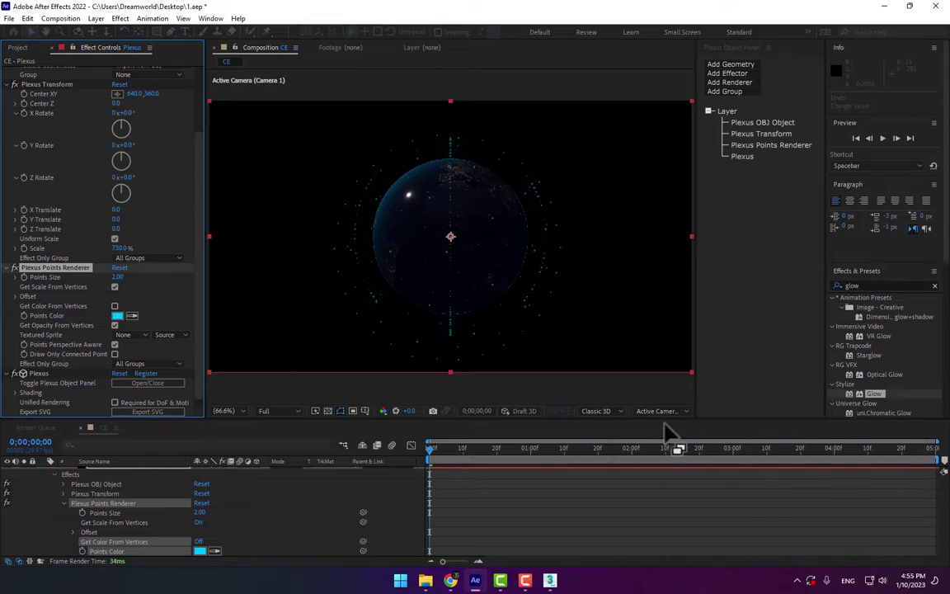
# Step: Apply Glow to the Plexus layer and set Points Size to 0.90
pyautogui.doubleClick(878, 396)
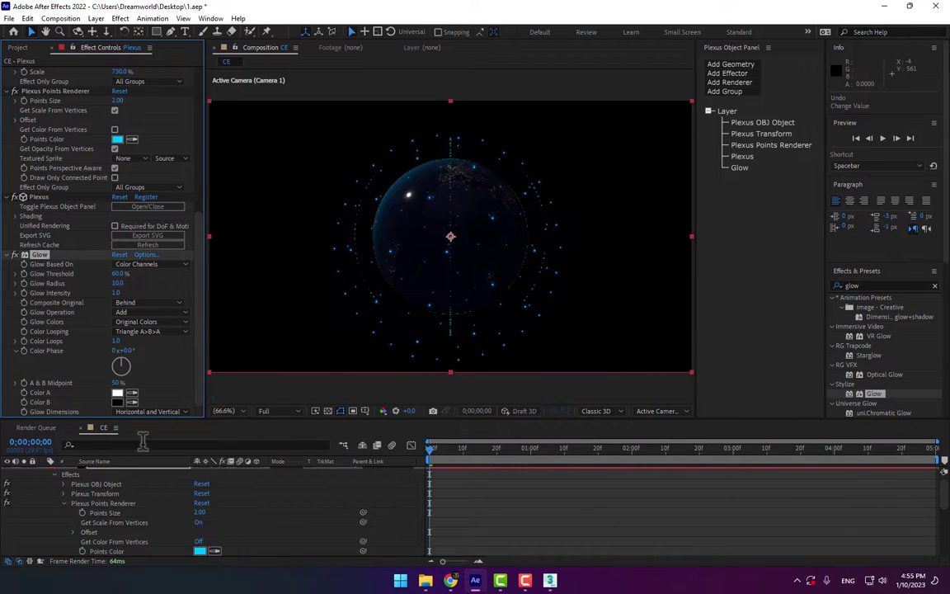
pyautogui.scroll(1, 112, 505)
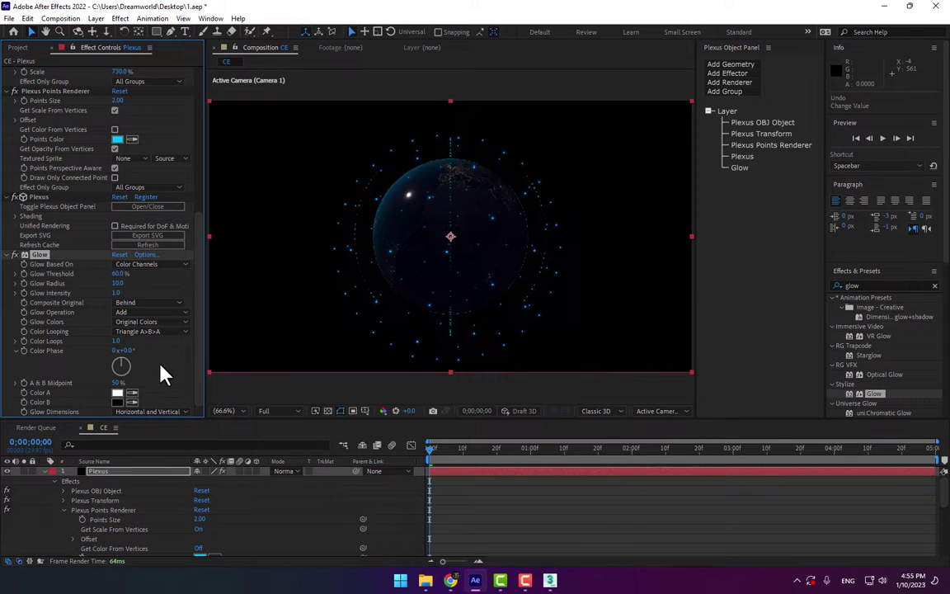
pyautogui.scroll(5, 165, 363)
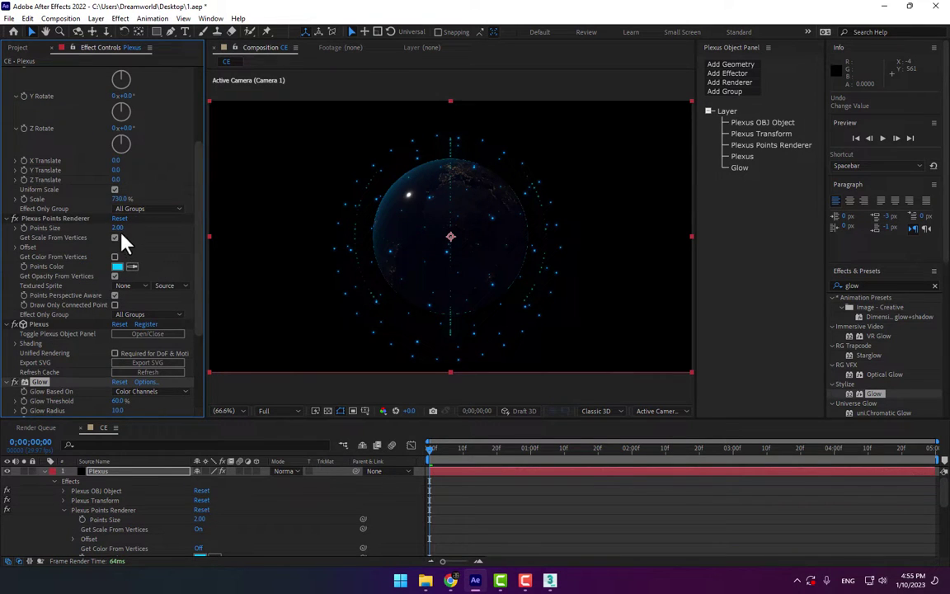
pyautogui.moveTo(121, 235); pyautogui.dragTo(115, 272)
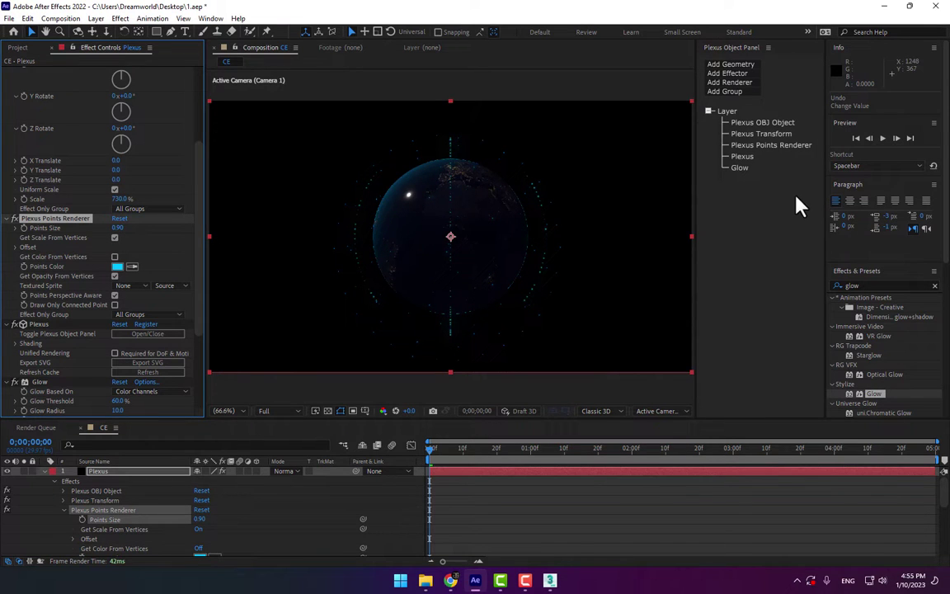
# Step: Add a Plexus Lines Renderer with Maximum Distance 109.70 and a trapezoid opacity falloff
pyautogui.click(758, 84)
pyautogui.click(744, 107)
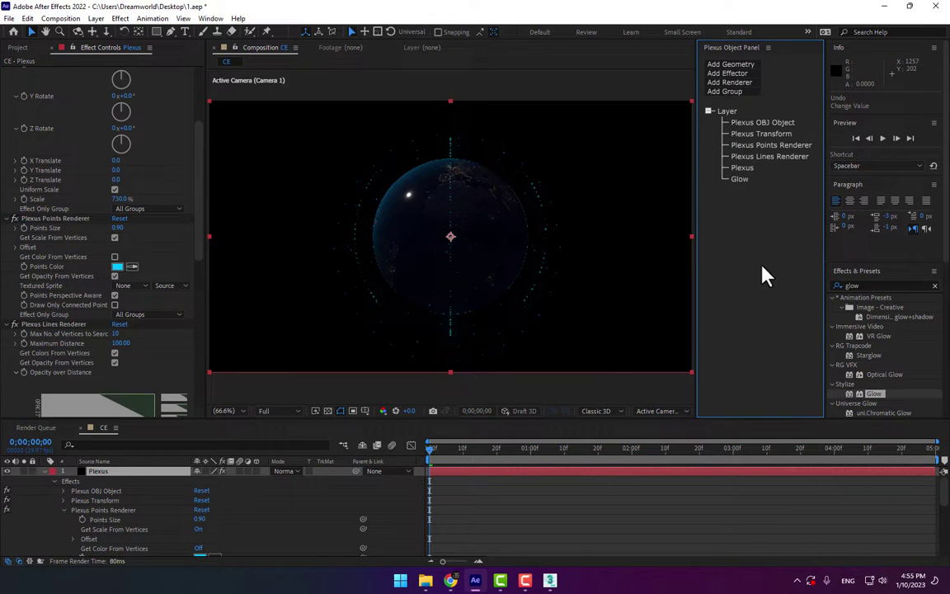
pyautogui.moveTo(202, 240); pyautogui.dragTo(208, 283)
pyautogui.moveTo(122, 167); pyautogui.dragTo(174, 168)
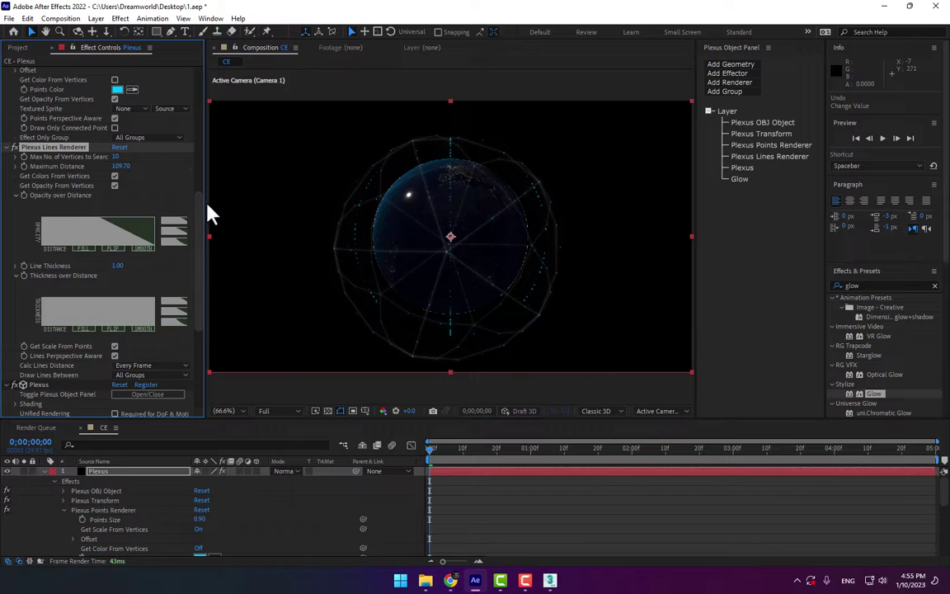
pyautogui.moveTo(207, 208); pyautogui.dragTo(233, 211)
pyautogui.click(179, 241)
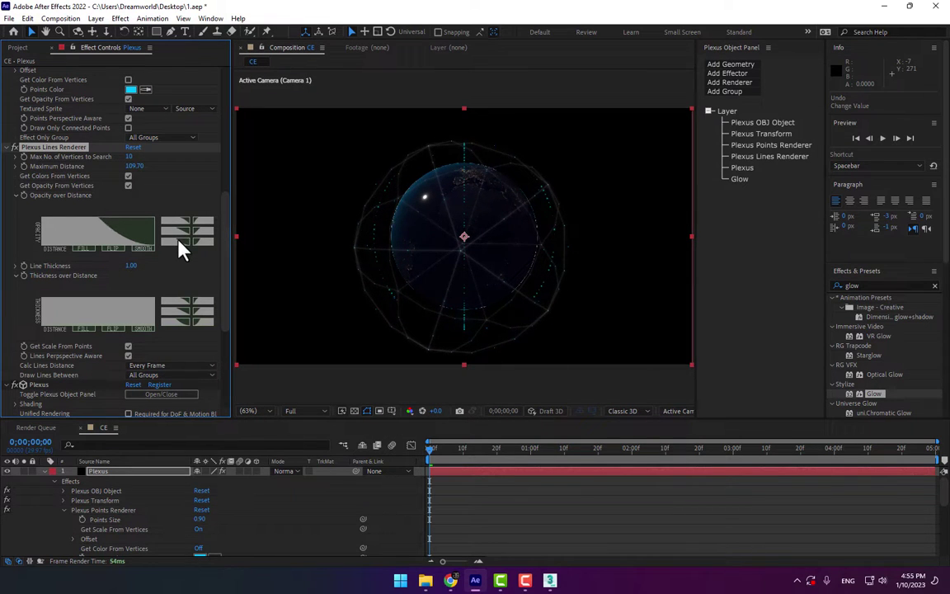
pyautogui.click(207, 231)
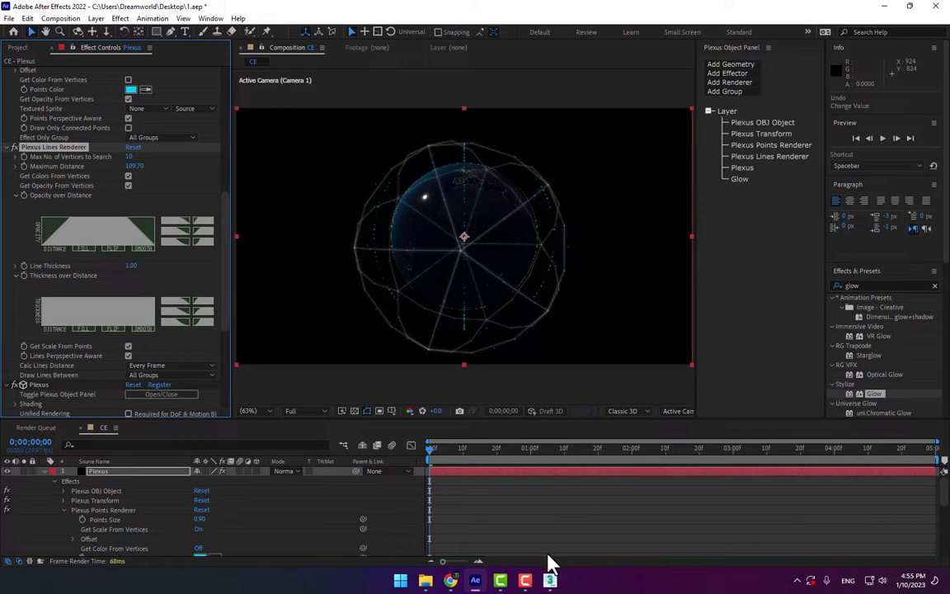
# Step: In 3ds Max, increase the GeoSphere Segments from 3 to 4
pyautogui.click(550, 580)
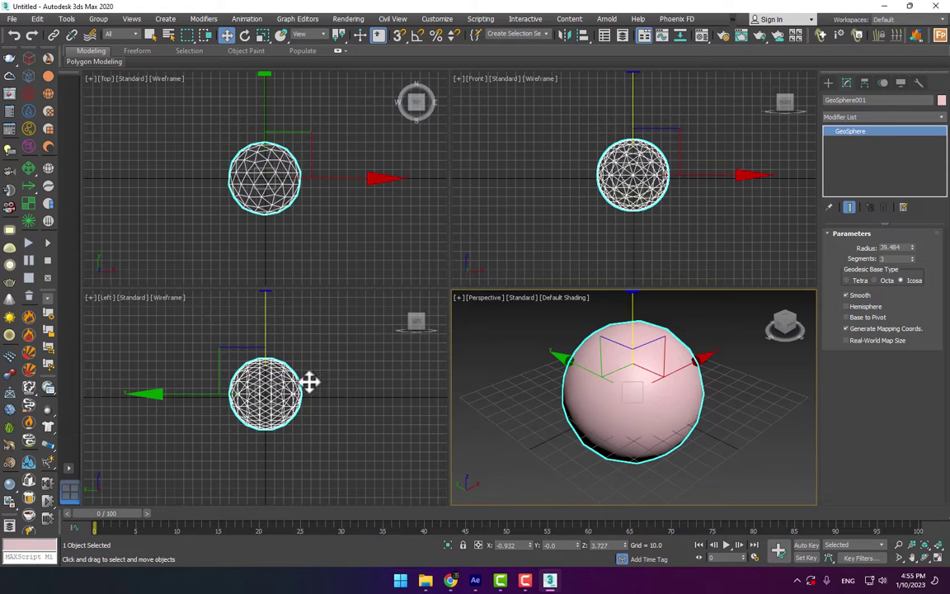
pyautogui.scroll(5, 290, 393)
pyautogui.scroll(-5, 290, 393)
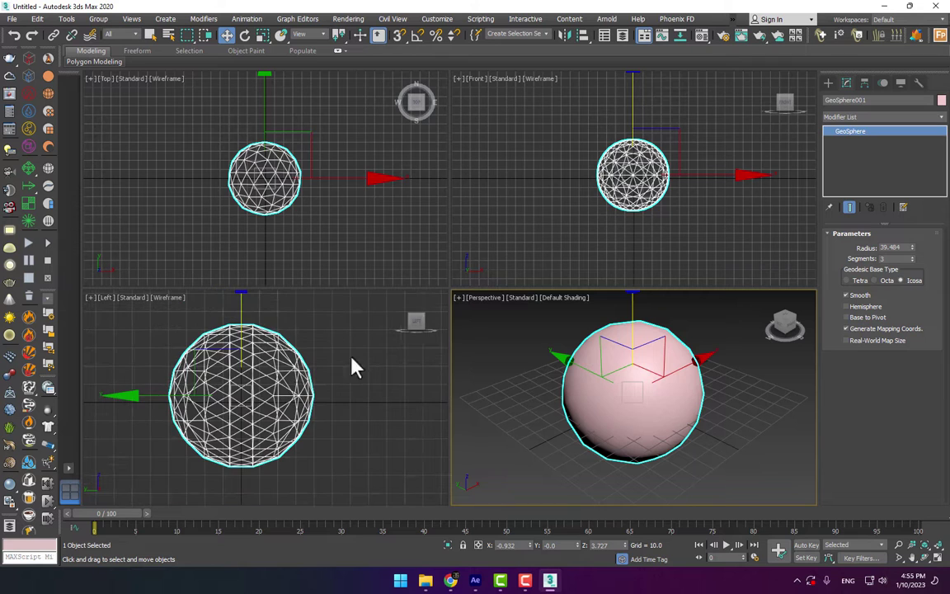
pyautogui.click(636, 372)
pyautogui.click(912, 256)
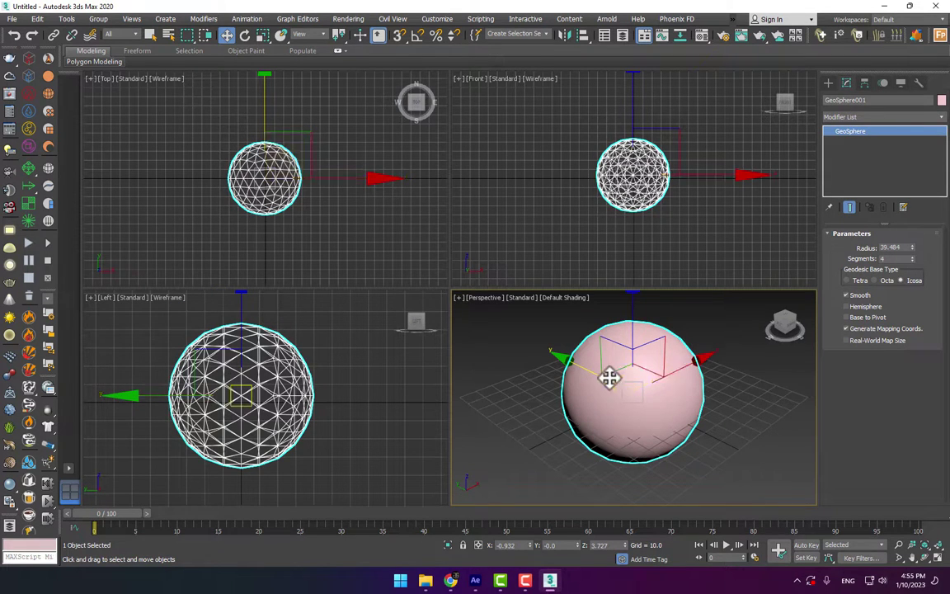
# Step: Export the selected geosphere over the existing sp.obj and return to After Effects
pyautogui.click(13, 19)
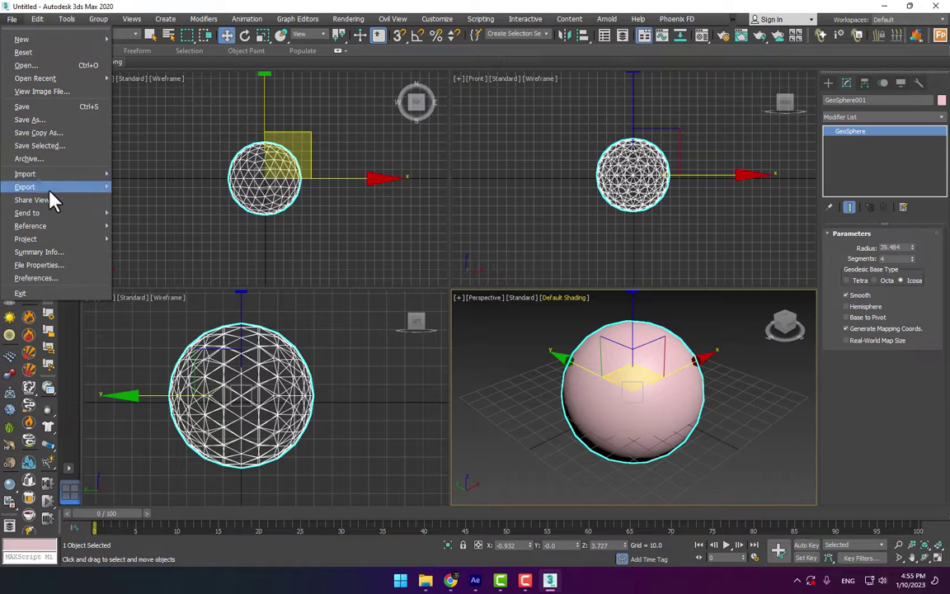
pyautogui.moveTo(55, 188)
pyautogui.click(145, 205)
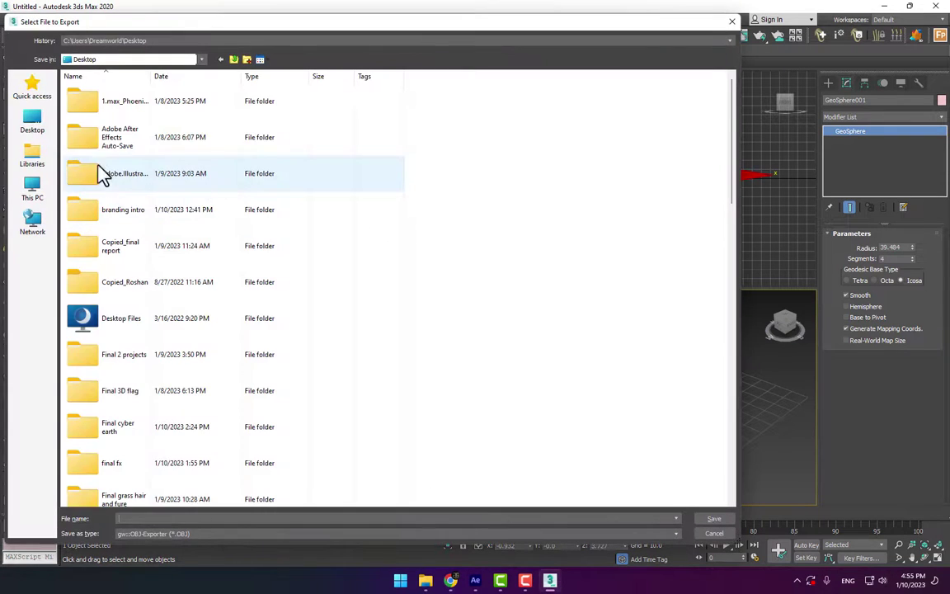
pyautogui.scroll(-5, 508, 346)
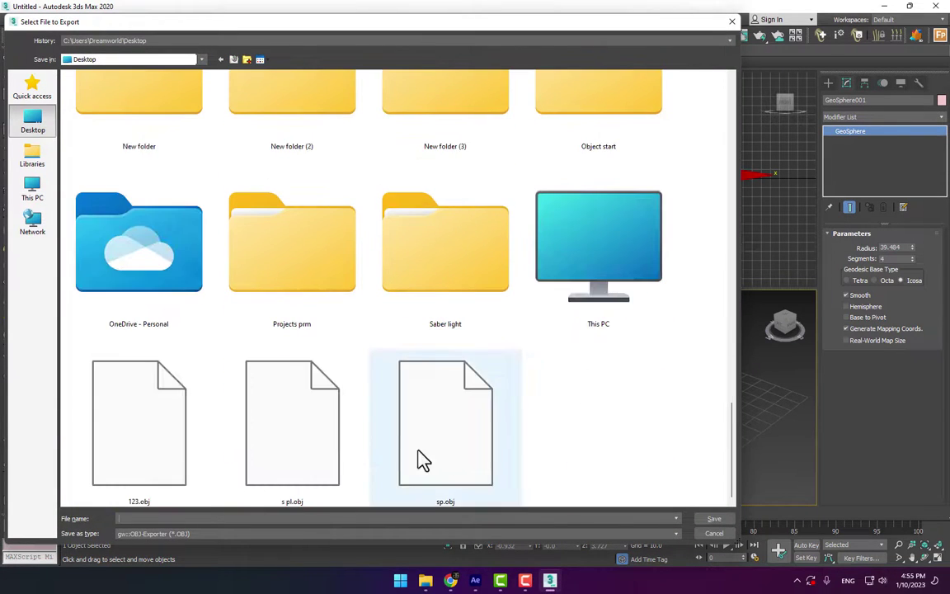
pyautogui.doubleClick(454, 433)
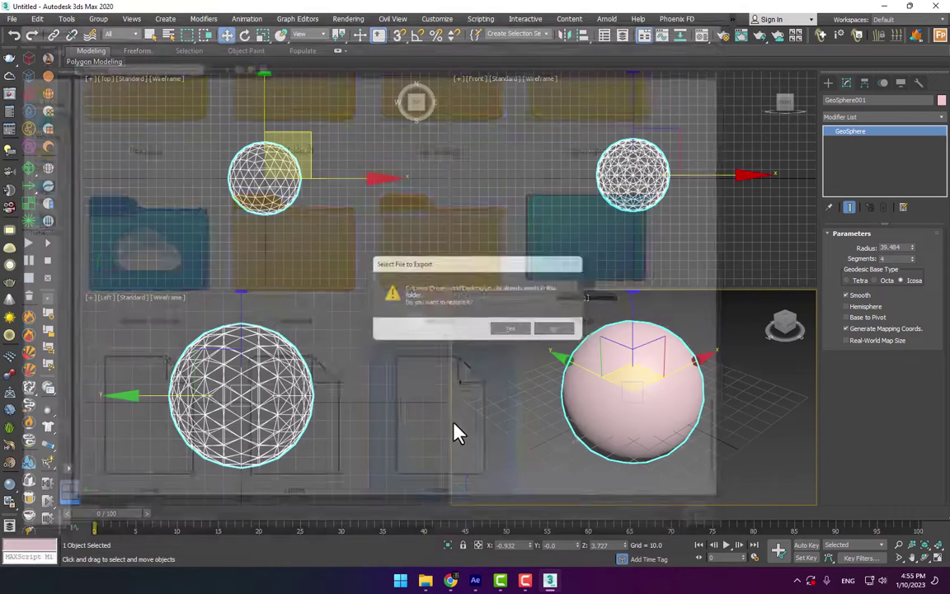
pyautogui.click(521, 334)
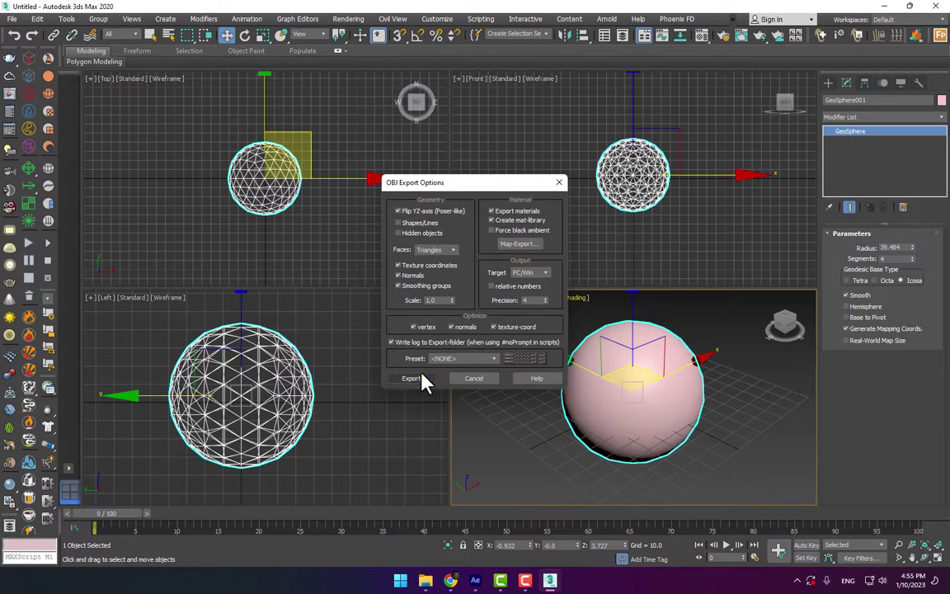
pyautogui.click(422, 377)
pyautogui.click(475, 580)
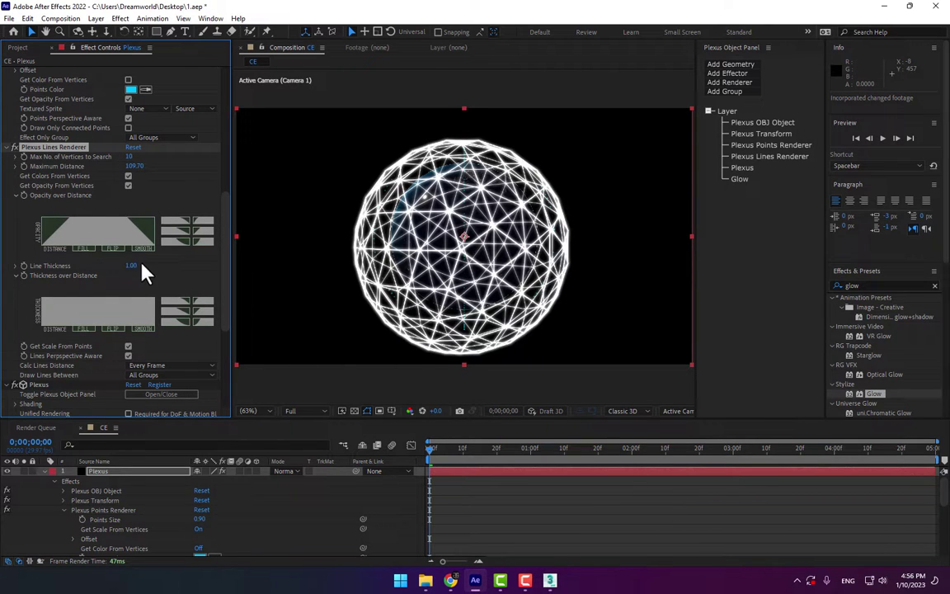
# Step: Set Plexus Line Thickness to 0.10 and Plexus Transform Center XY to 638.6, 362.7
pyautogui.moveTo(131, 267); pyautogui.dragTo(136, 287)
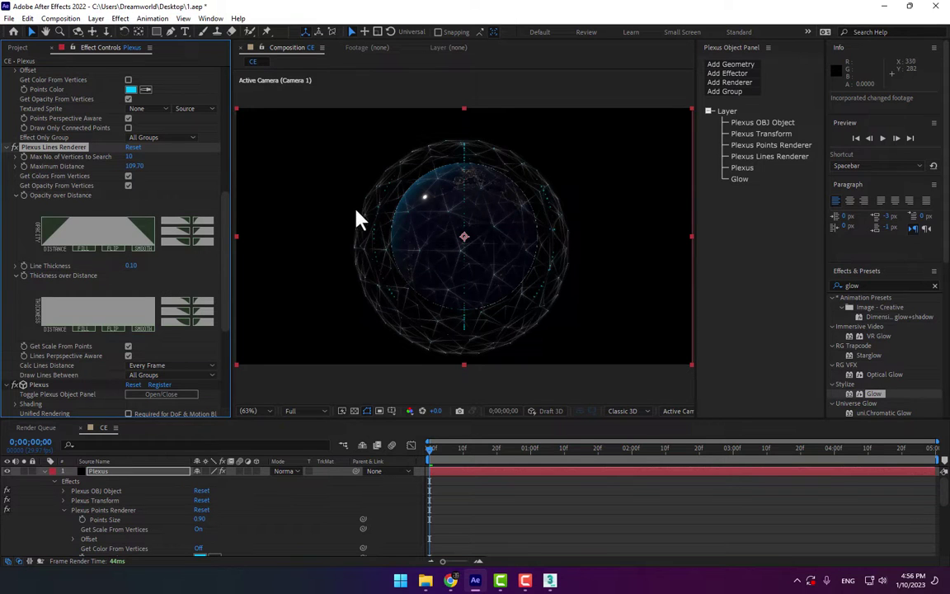
pyautogui.moveTo(229, 203); pyautogui.dragTo(238, 121)
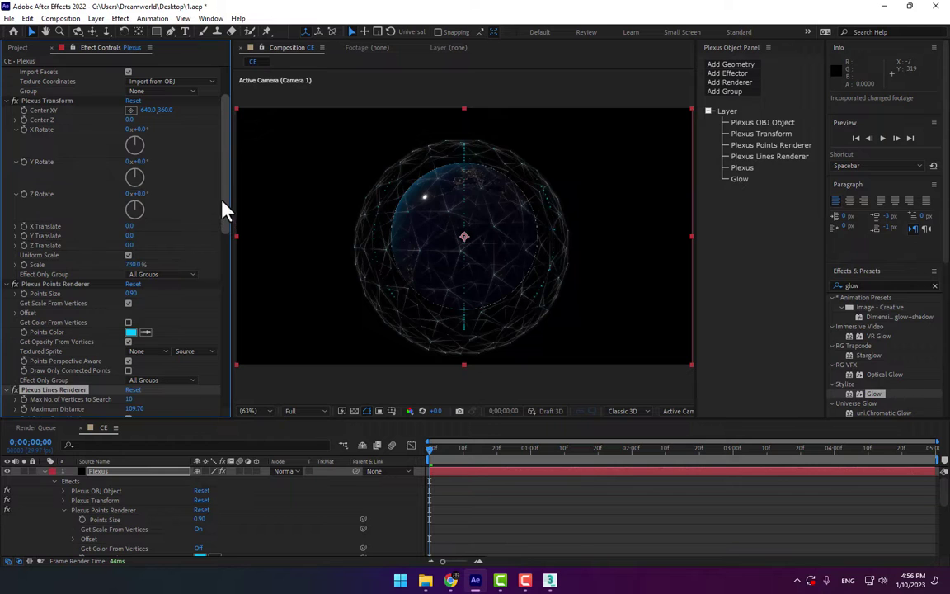
pyautogui.moveTo(222, 201); pyautogui.dragTo(233, 185)
pyautogui.scroll(-1, 572, 220)
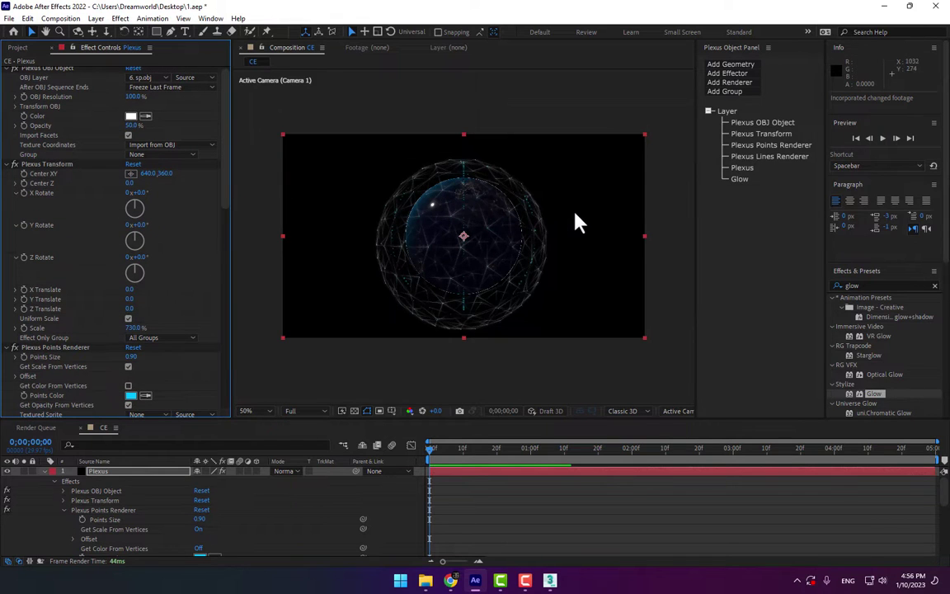
pyautogui.scroll(2, 577, 221)
pyautogui.scroll(-2, 466, 258)
pyautogui.moveTo(164, 174); pyautogui.dragTo(144, 181)
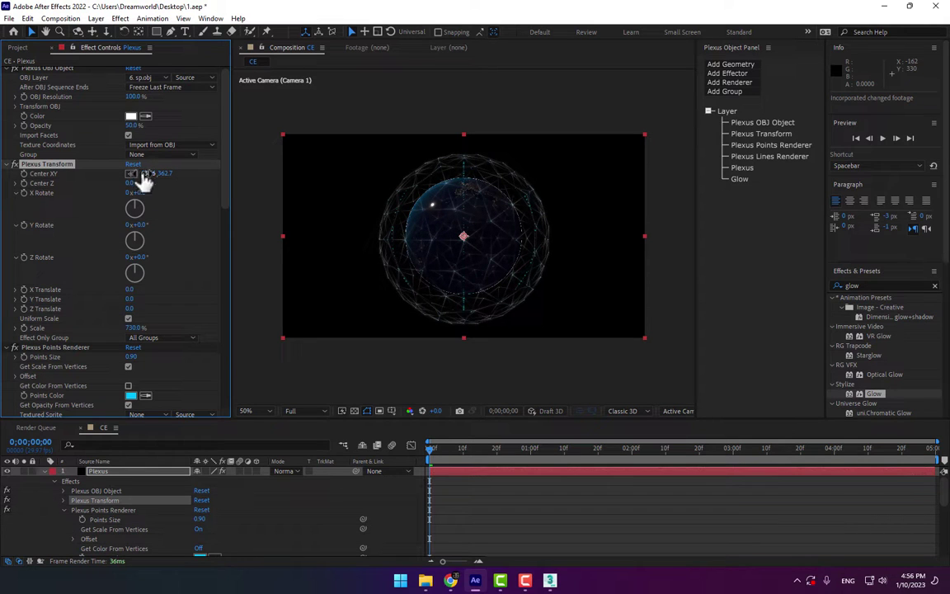
# Step: Add a Triangulation renderer in the Plexus Object Panel, tuning its Maximum Distance to 85.80
pyautogui.click(750, 82)
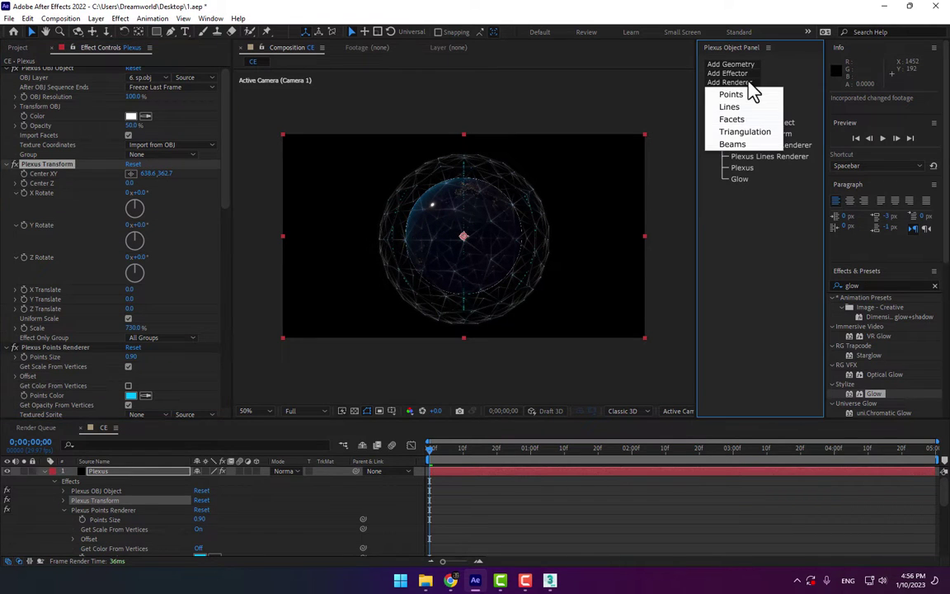
pyautogui.click(745, 132)
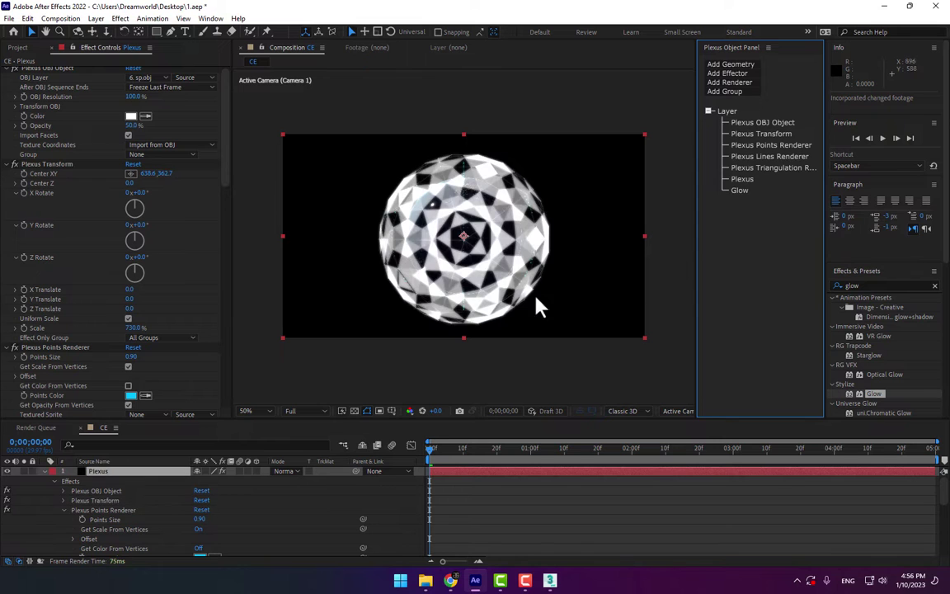
pyautogui.moveTo(227, 174); pyautogui.dragTo(226, 330)
pyautogui.moveTo(133, 286); pyautogui.dragTo(112, 285)
pyautogui.moveTo(128, 376)
pyautogui.mouseDown()
pyautogui.moveTo(118, 326)
pyautogui.moveTo(130, 363)
pyautogui.mouseUp()
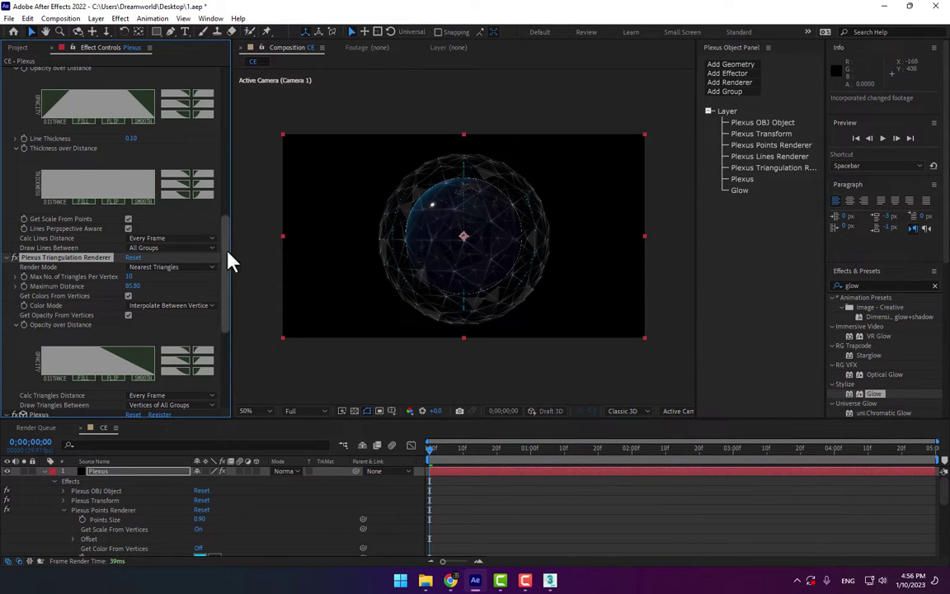
pyautogui.moveTo(229, 259); pyautogui.dragTo(234, 169)
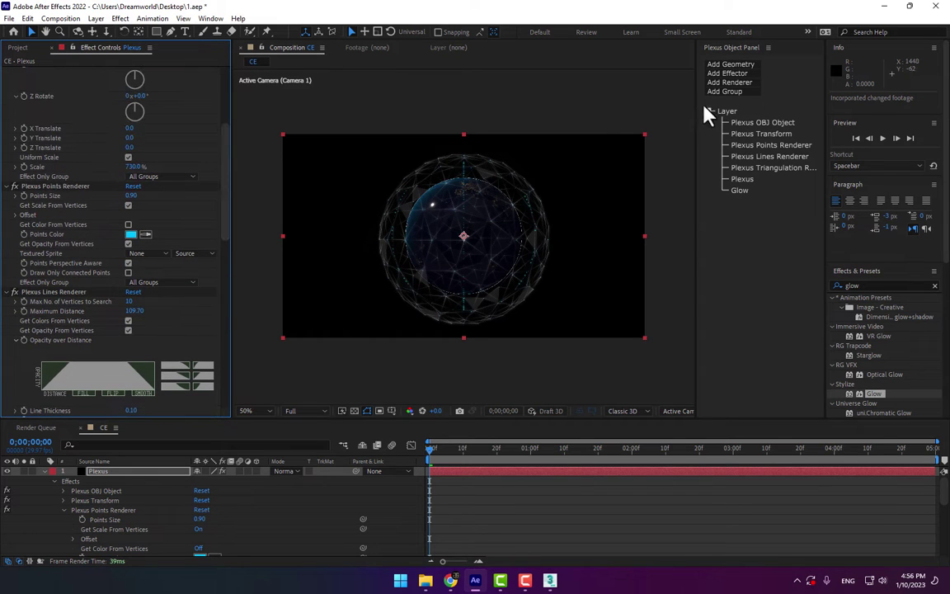
# Step: Add a Plexus Noise effector and raise its Noise Amplitude to 40
pyautogui.click(729, 74)
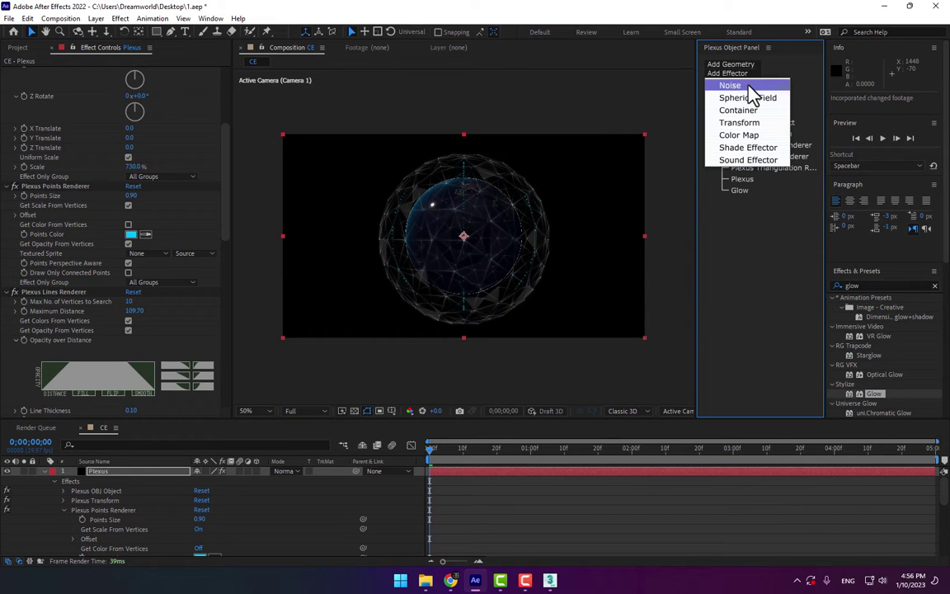
pyautogui.click(752, 87)
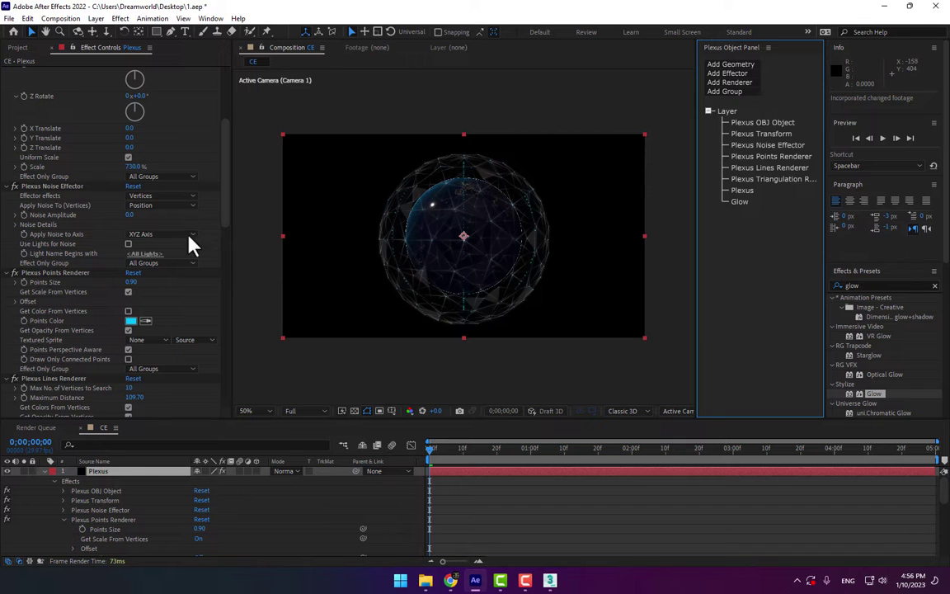
pyautogui.moveTo(130, 215); pyautogui.dragTo(165, 219)
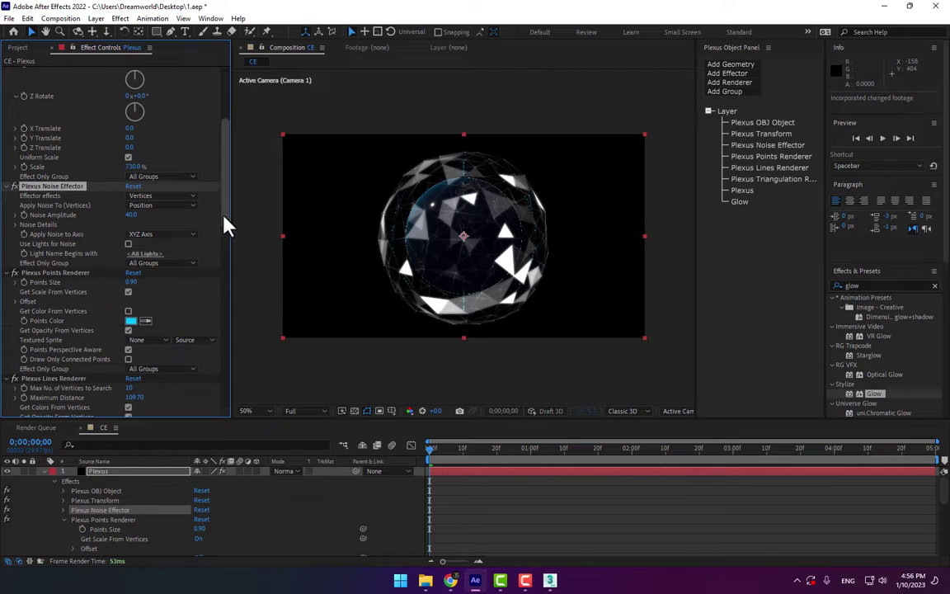
# Step: Lower the triangulation Maximum Distance to 81.20
pyautogui.scroll(-10, 228, 263)
pyautogui.scroll(2, 434, 206)
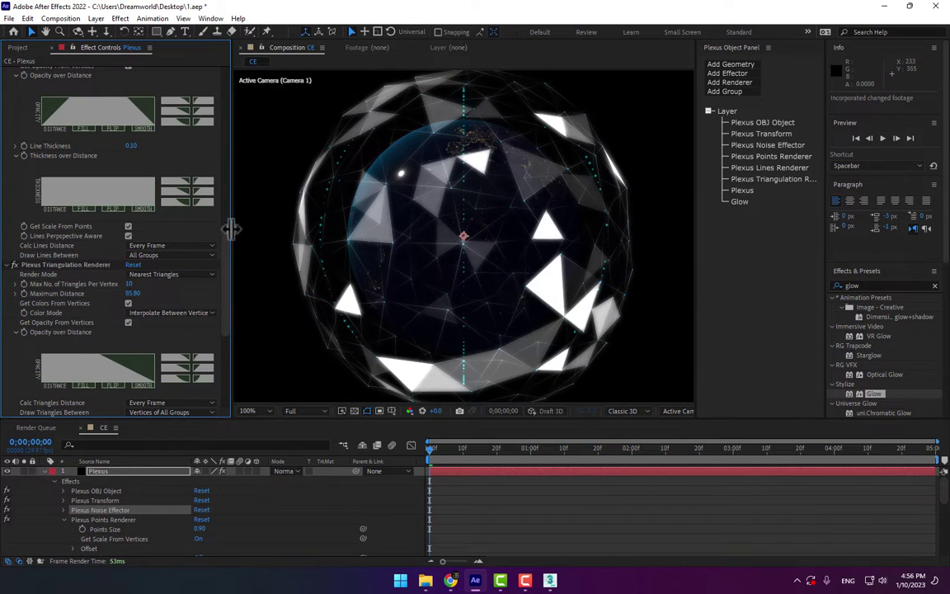
pyautogui.scroll(-5, 203, 246)
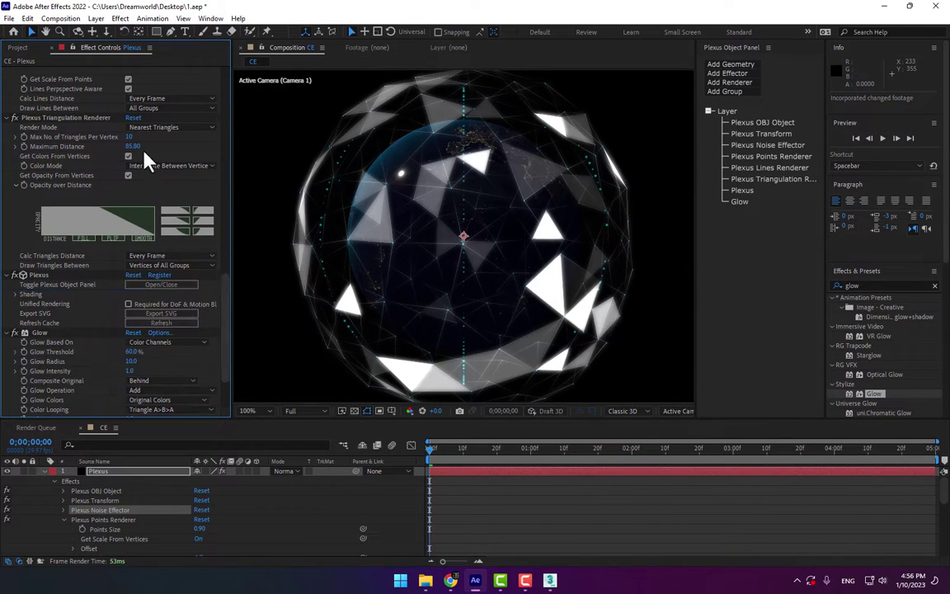
pyautogui.moveTo(133, 146); pyautogui.dragTo(142, 178)
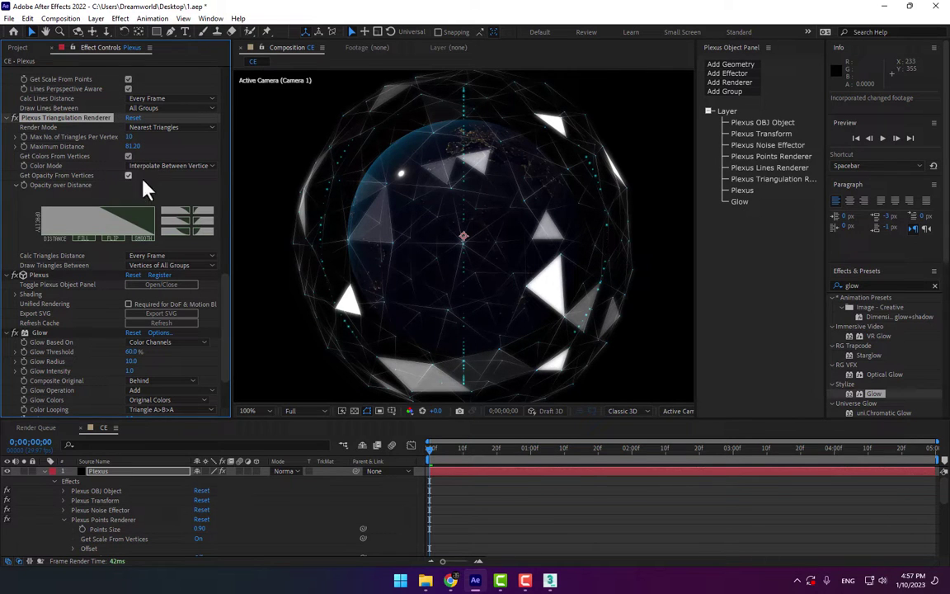
pyautogui.scroll(5, 210, 222)
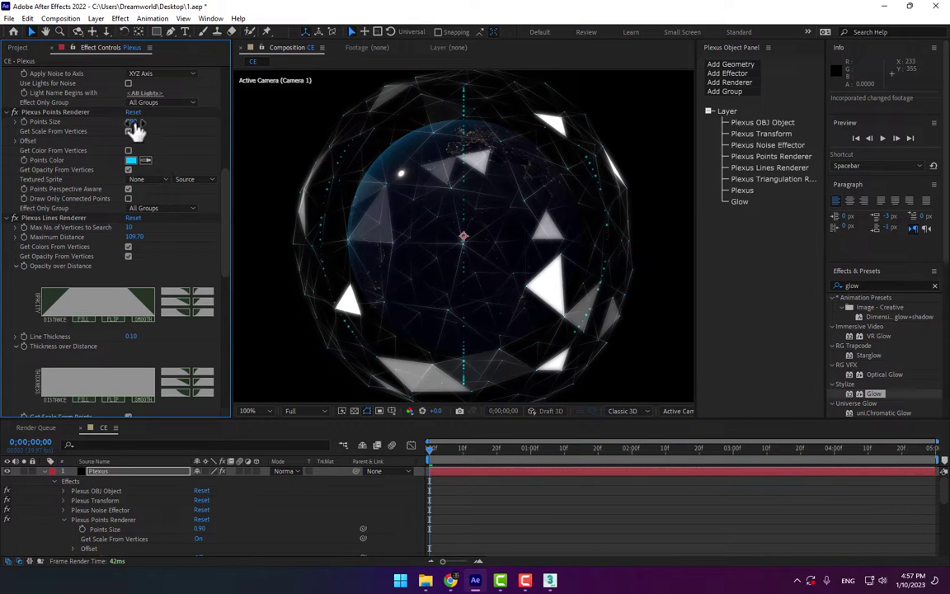
# Step: Enlarge the Plexus points to 1.55 and stop lines taking colours from vertices
pyautogui.moveTo(131, 121); pyautogui.dragTo(174, 125)
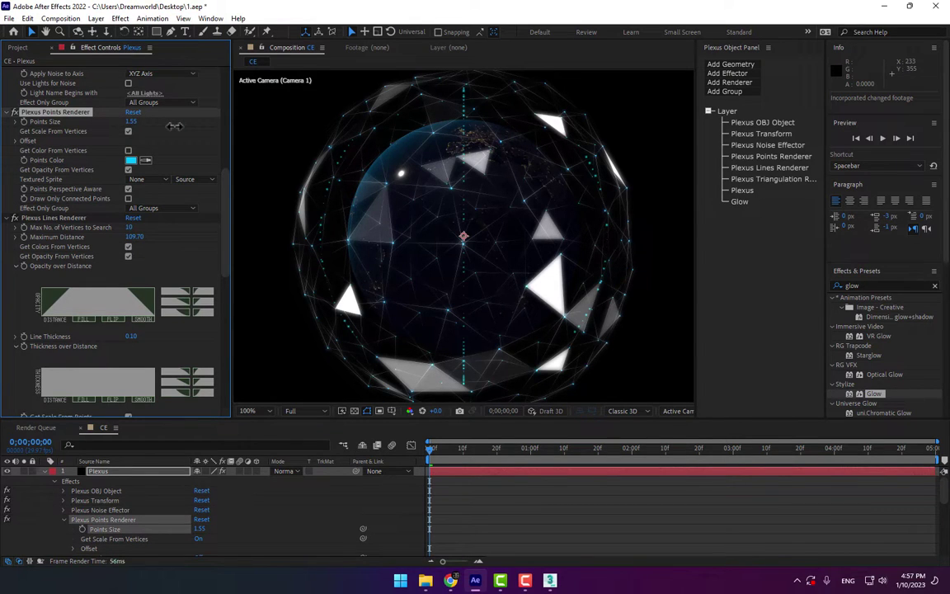
pyautogui.scroll(-1, 186, 259)
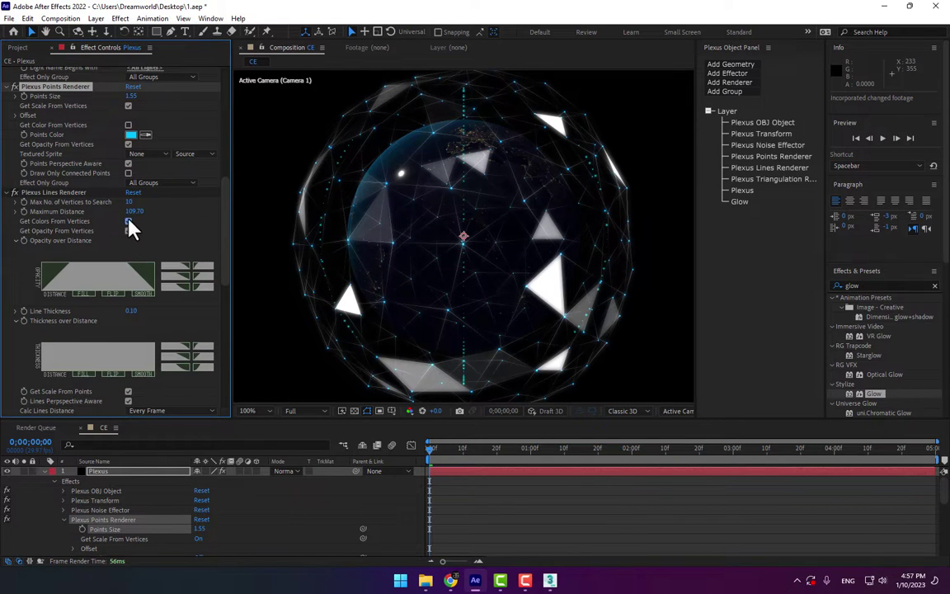
pyautogui.click(128, 221)
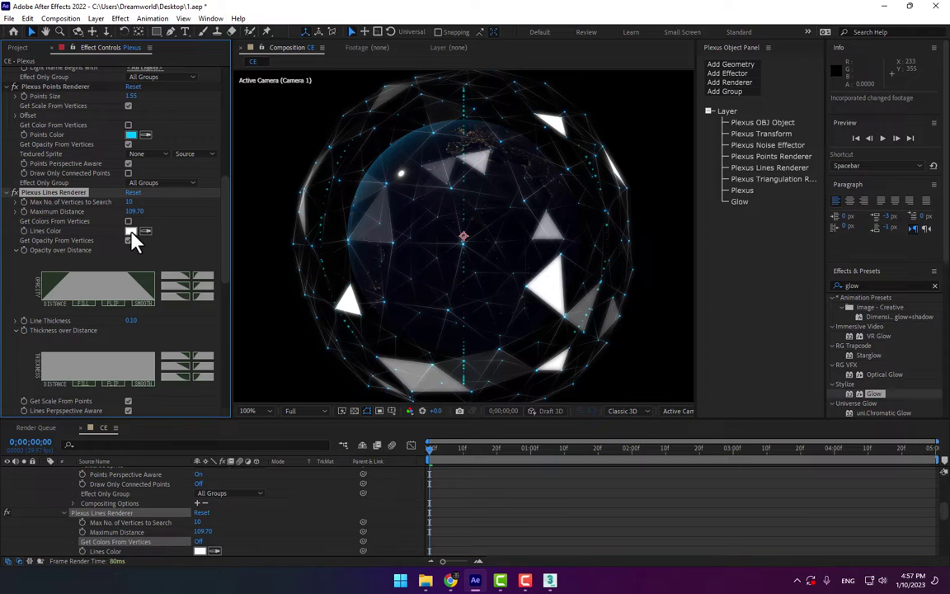
# Step: Keep the descending line opacity falloff and search 21 vertices per line
pyautogui.click(183, 297)
pyautogui.click(208, 297)
pyautogui.click(186, 297)
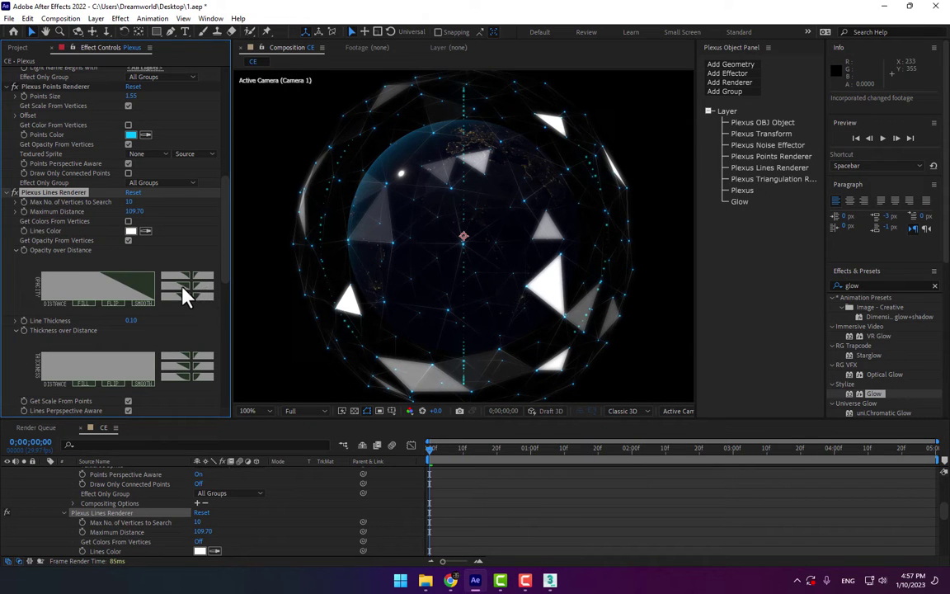
pyautogui.moveTo(129, 201); pyautogui.dragTo(88, 250)
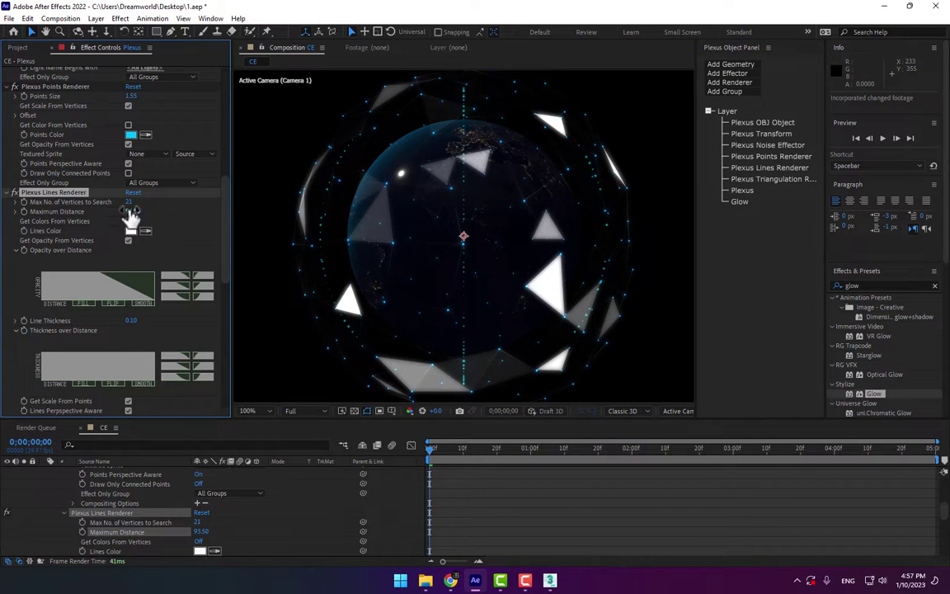
# Step: Set the Plexus Lines Color to cyan-green
pyautogui.click(130, 231)
pyautogui.click(790, 493)
pyautogui.click(752, 419)
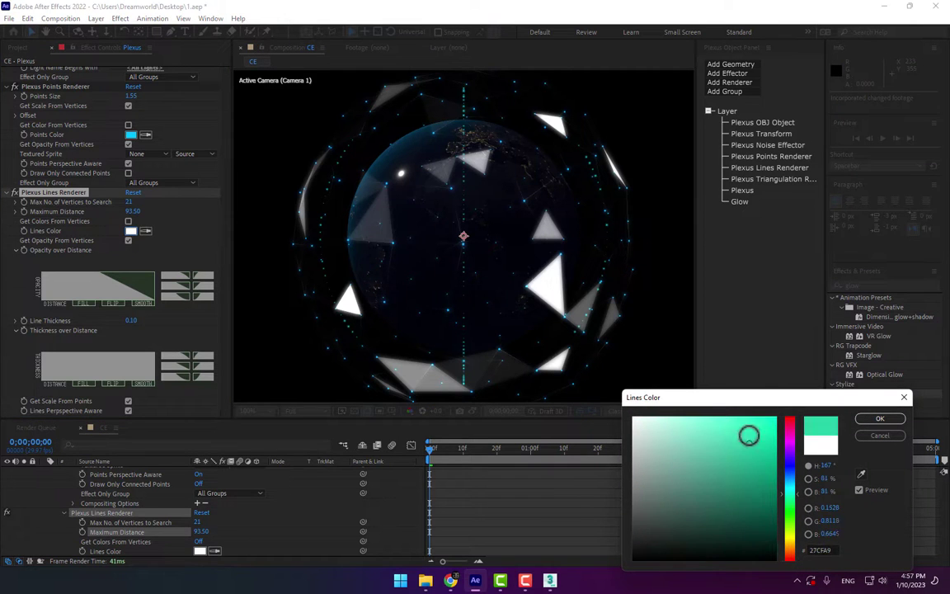
pyautogui.click(879, 420)
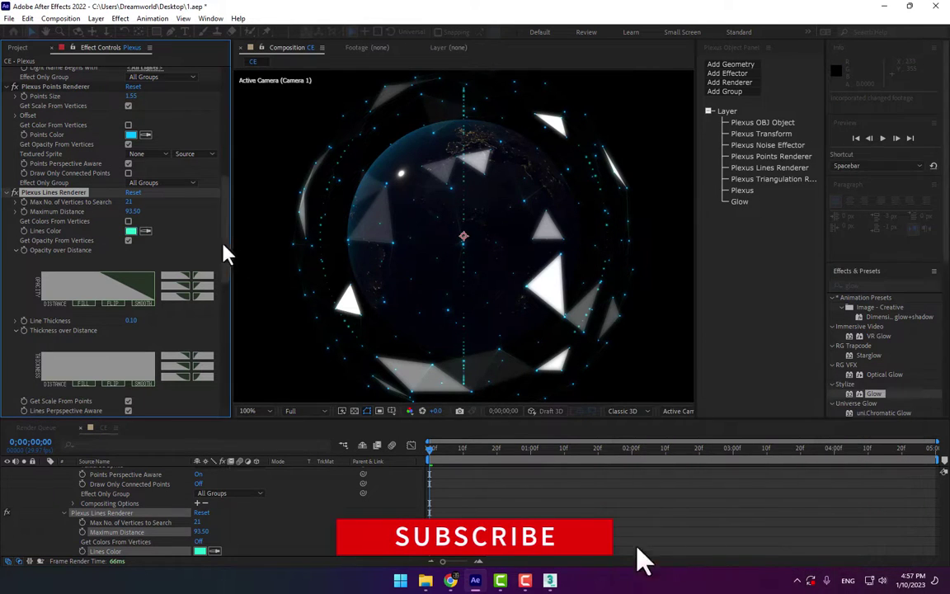
# Step: Turn off vertex colours for triangles and make them pale cyan (A1F9FF)
pyautogui.moveTo(222, 219); pyautogui.dragTo(227, 316)
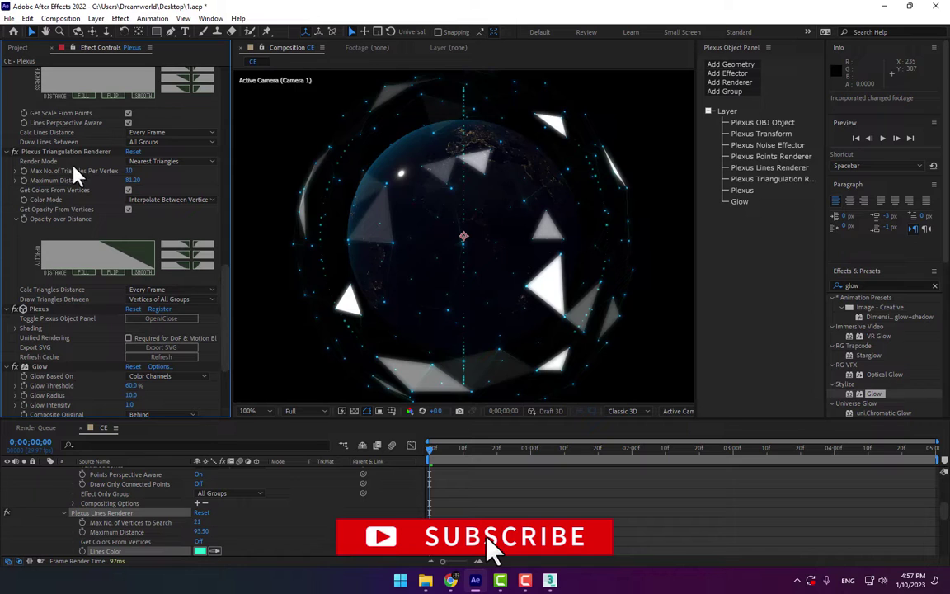
pyautogui.click(128, 190)
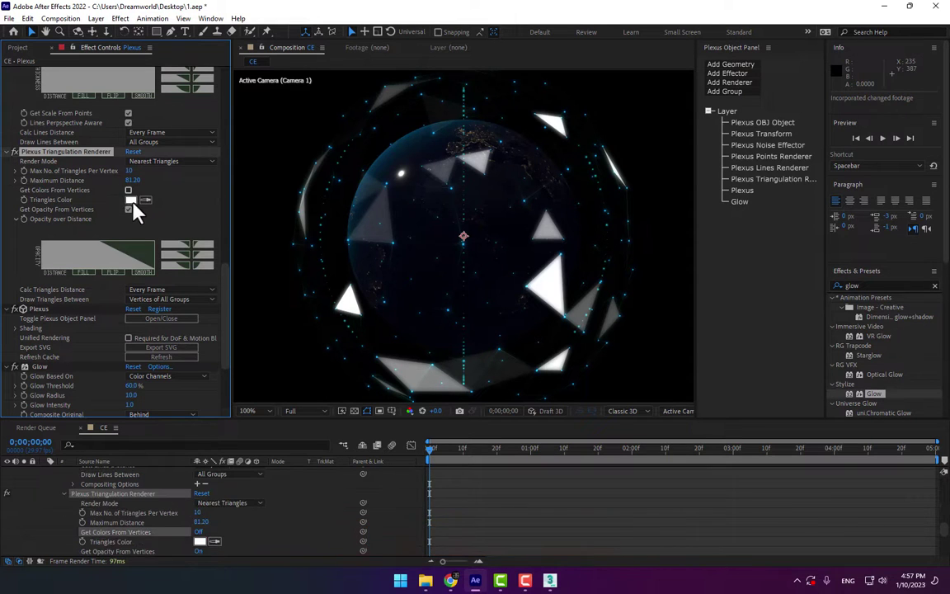
pyautogui.click(130, 200)
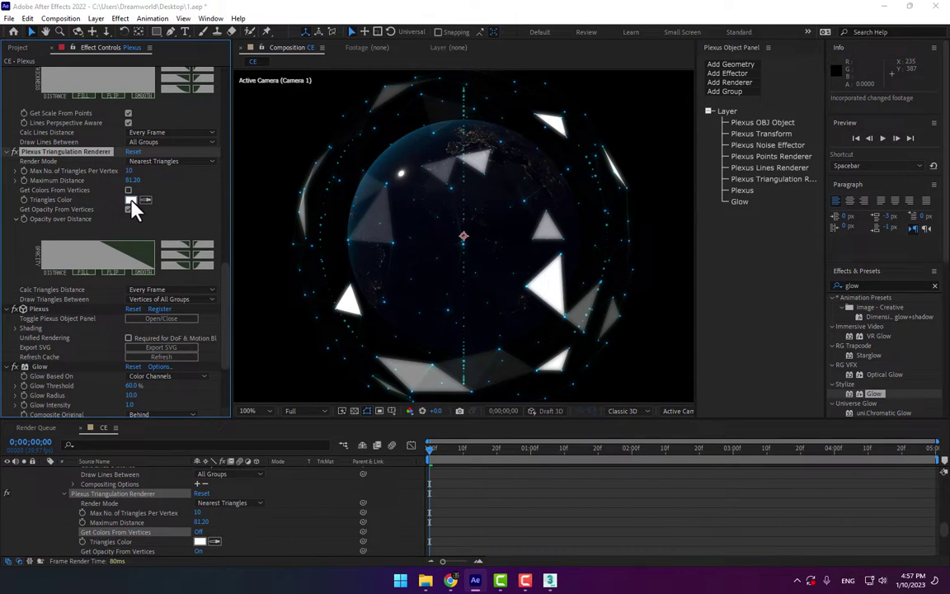
pyautogui.click(790, 495)
pyautogui.moveTo(731, 456)
pyautogui.mouseDown()
pyautogui.moveTo(723, 397)
pyautogui.moveTo(684, 395)
pyautogui.mouseUp()
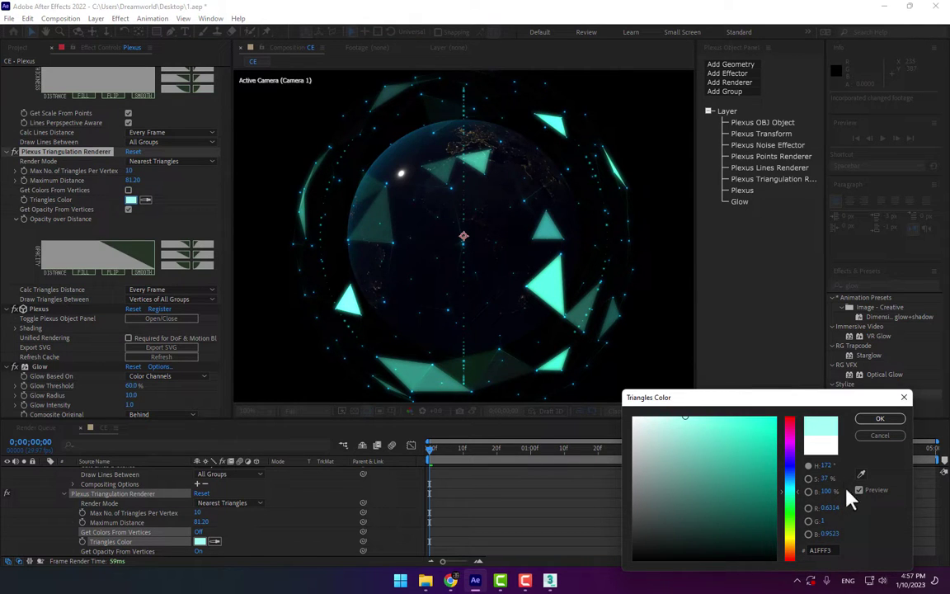
pyautogui.moveTo(793, 493); pyautogui.dragTo(790, 488)
pyautogui.click(879, 418)
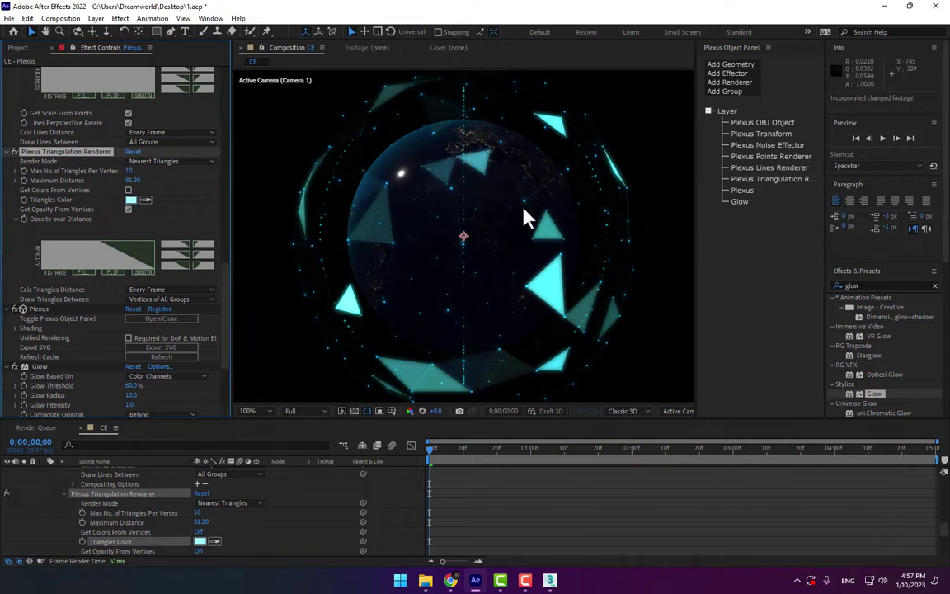
pyautogui.scroll(-2, 526, 212)
pyautogui.scroll(5, 141, 497)
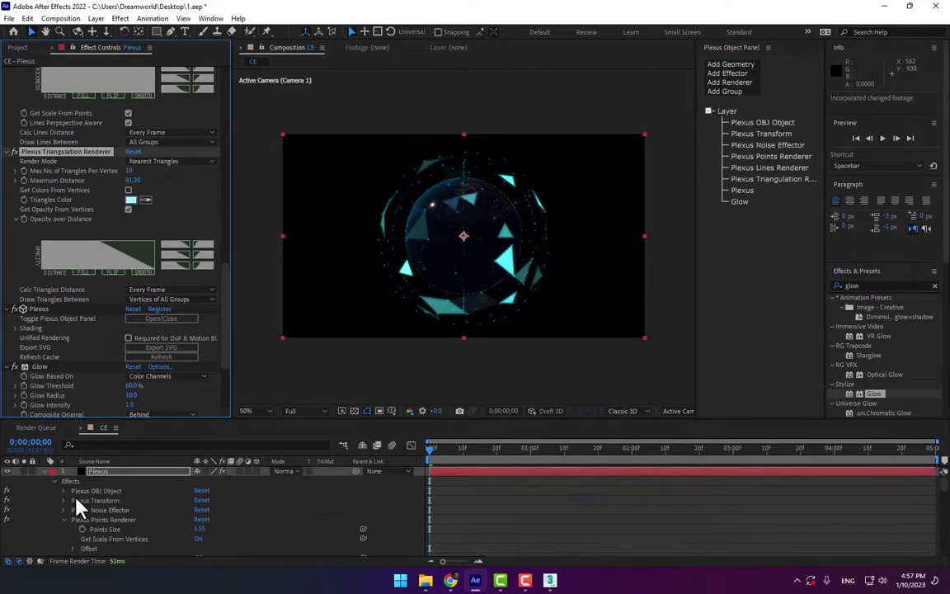
# Step: Switch to the Form layer and scrub its Disperse up to about 135
pyautogui.click(46, 471)
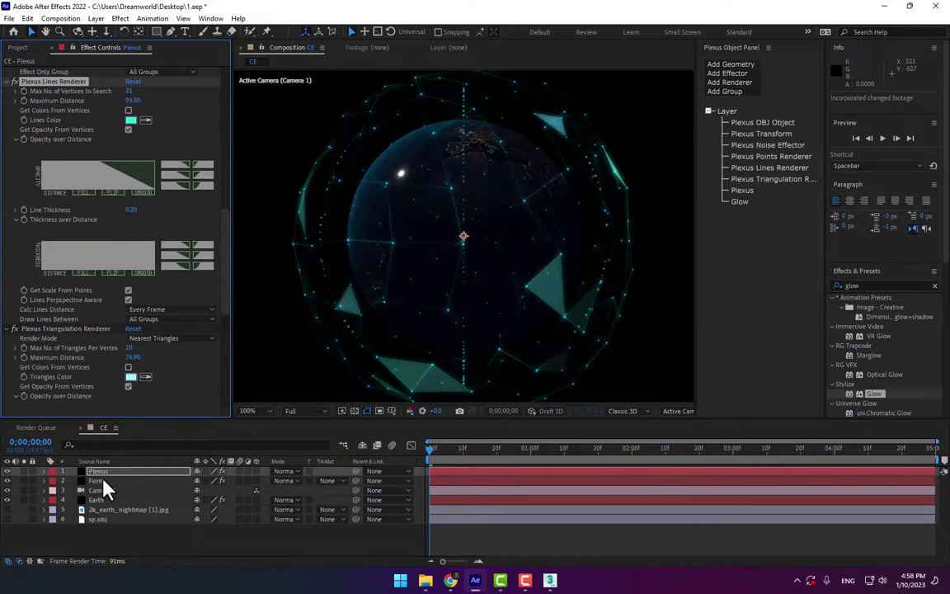
pyautogui.click(97, 481)
pyautogui.moveTo(222, 197); pyautogui.dragTo(227, 329)
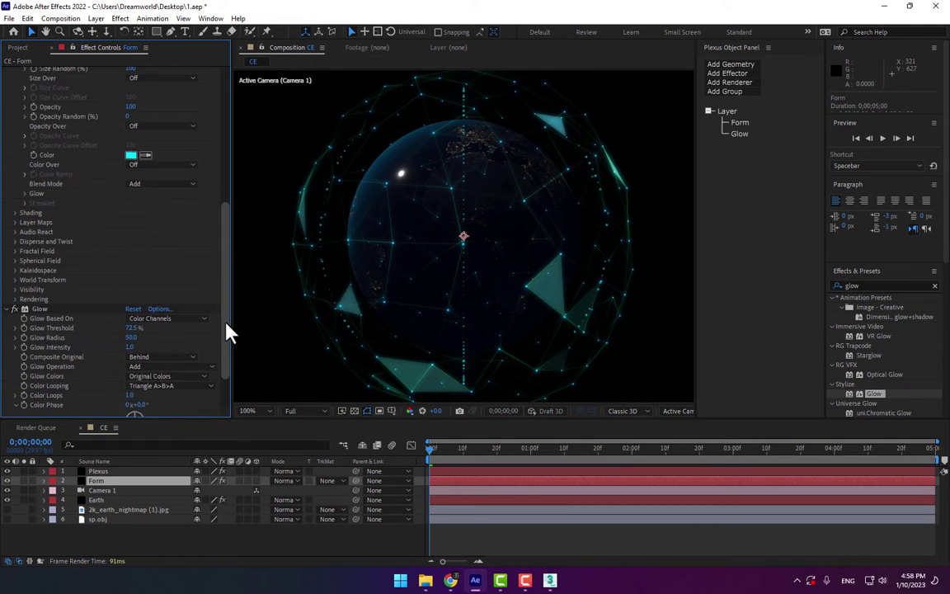
pyautogui.click(15, 242)
pyautogui.moveTo(130, 258); pyautogui.dragTo(212, 257)
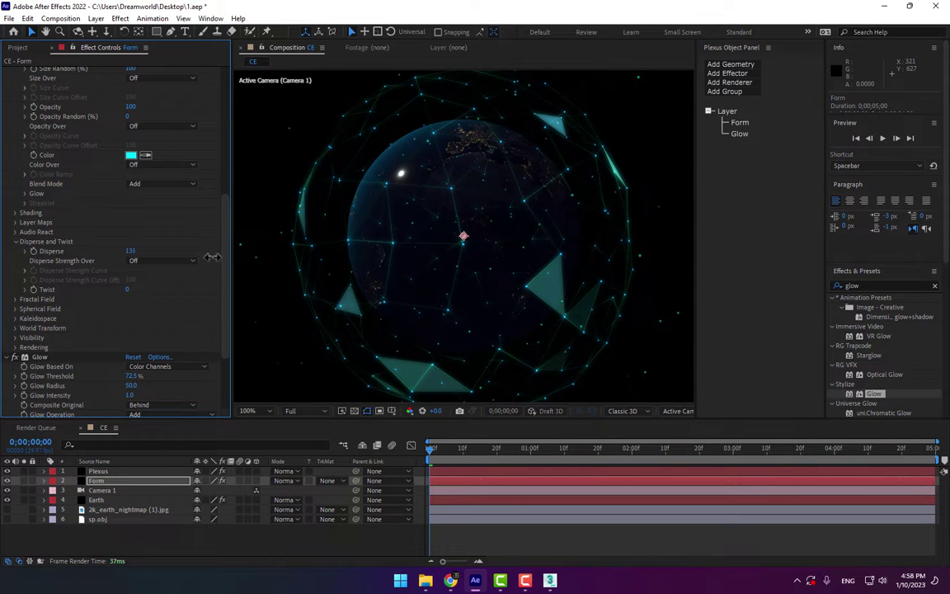
# Step: Add a 3D Null 1 layer and parent Camera 1 to it
pyautogui.rightClick(305, 551)
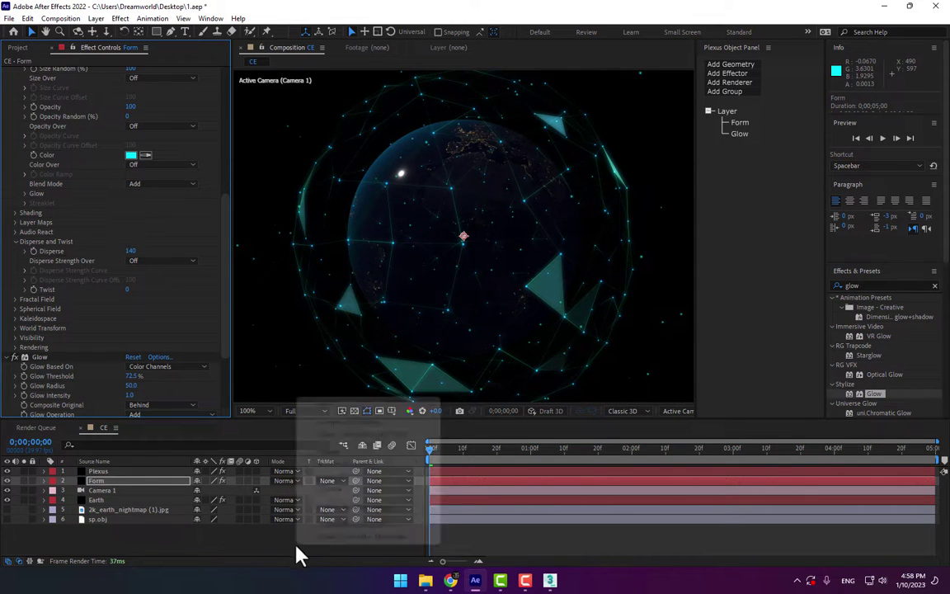
pyautogui.moveTo(355, 410)
pyautogui.click(471, 475)
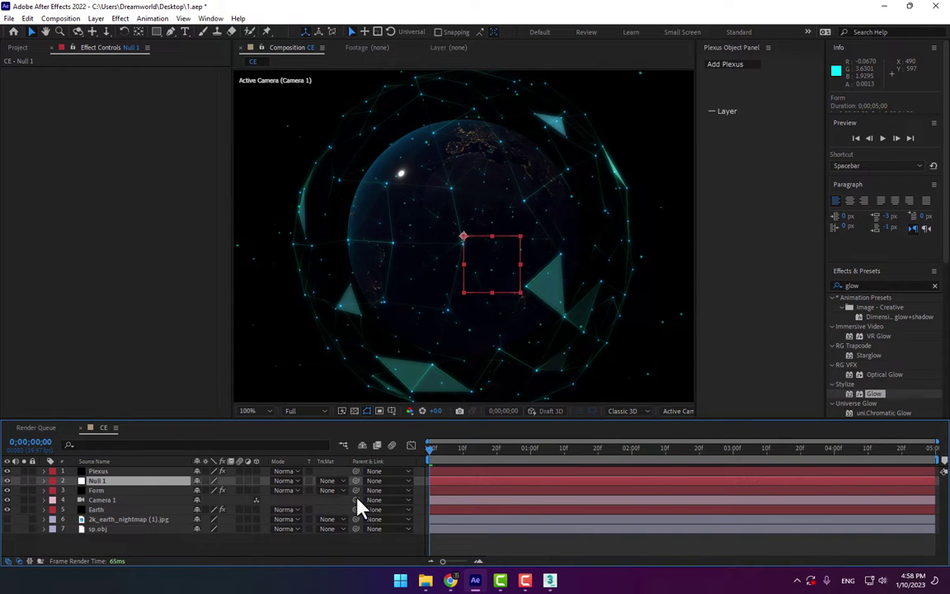
pyautogui.moveTo(355, 500); pyautogui.dragTo(96, 481)
pyautogui.click(256, 481)
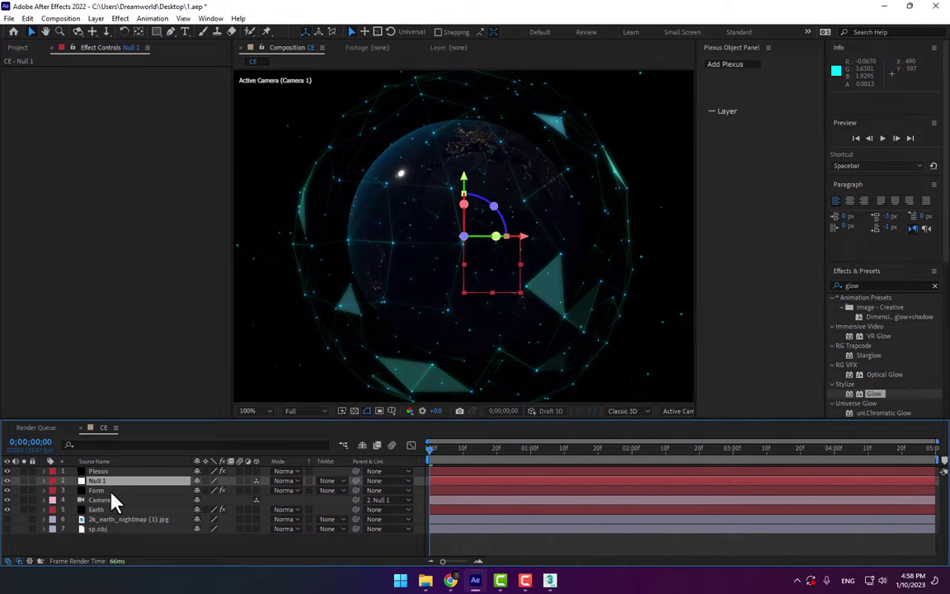
# Step: Set a starting Y Rotation keyframe of 0° on the null
pyautogui.press('r')
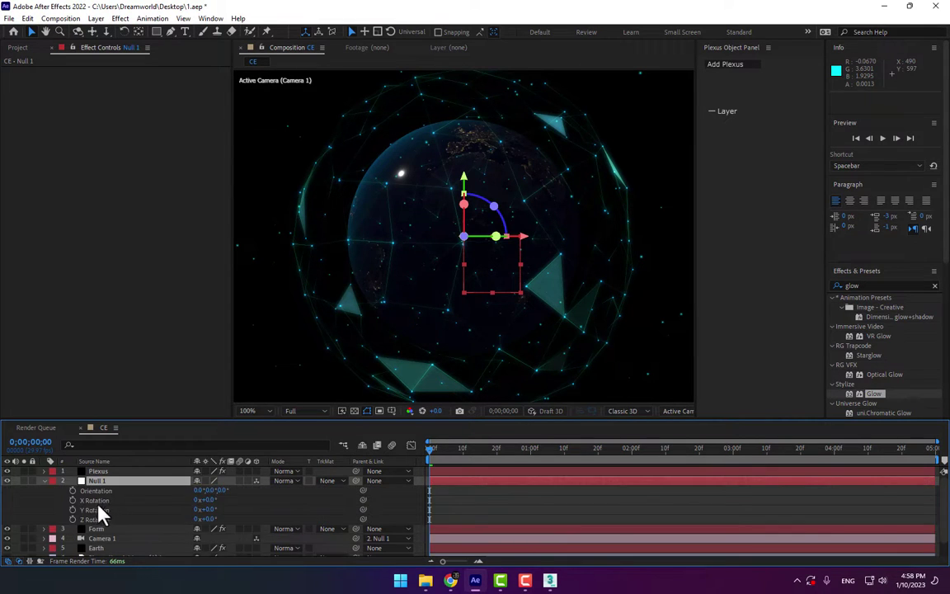
pyautogui.moveTo(206, 509)
pyautogui.mouseDown()
pyautogui.moveTo(258, 510)
pyautogui.moveTo(213, 510)
pyautogui.mouseUp()
pyautogui.hotkey('ctrl', 'z')
pyautogui.click(73, 510)
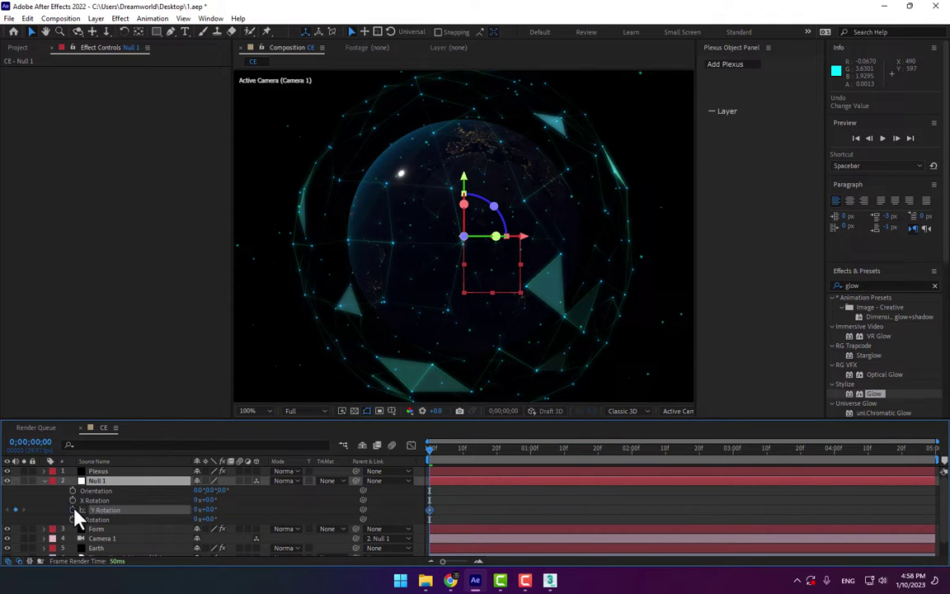
# Step: Key the null's Y Rotation to 180° at the last frame and preview the orbit
pyautogui.click(632, 456)
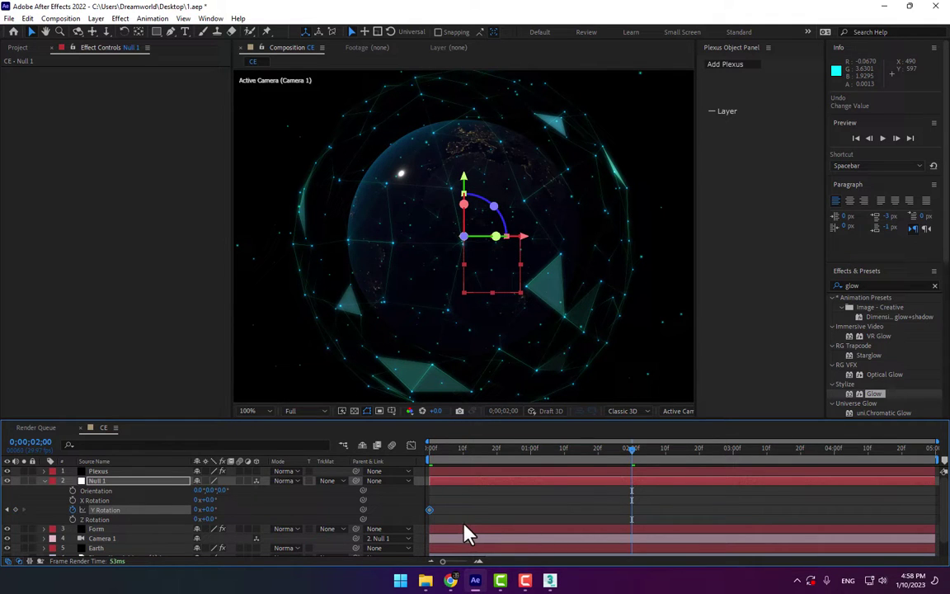
pyautogui.press('End')
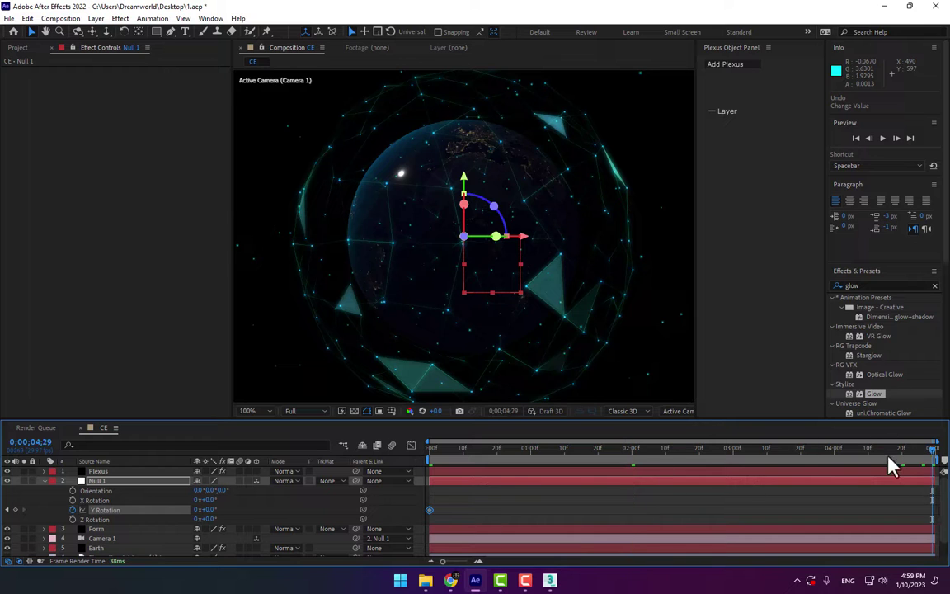
pyautogui.click(206, 510)
pyautogui.write('45')
pyautogui.press('Return')
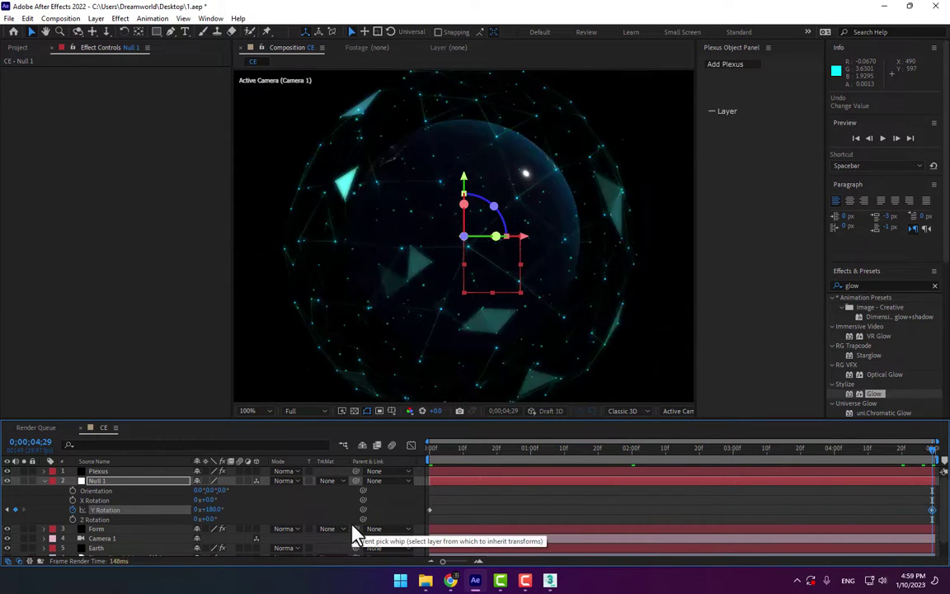
pyautogui.click(465, 449)
pyautogui.moveTo(471, 460); pyautogui.dragTo(404, 486)
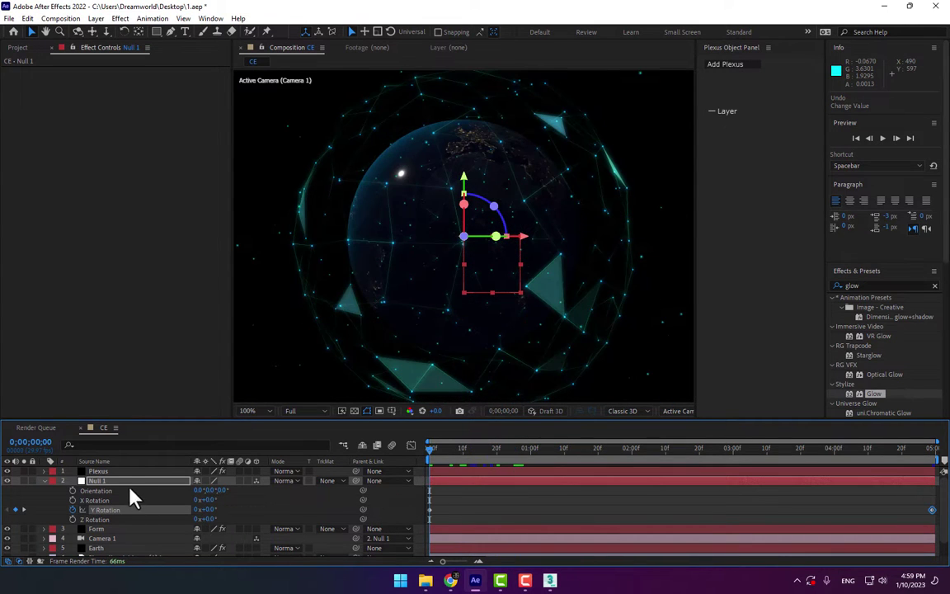
# Step: Set Form's Particles in Y to 105 and its Disperse to 0
pyautogui.click(97, 528)
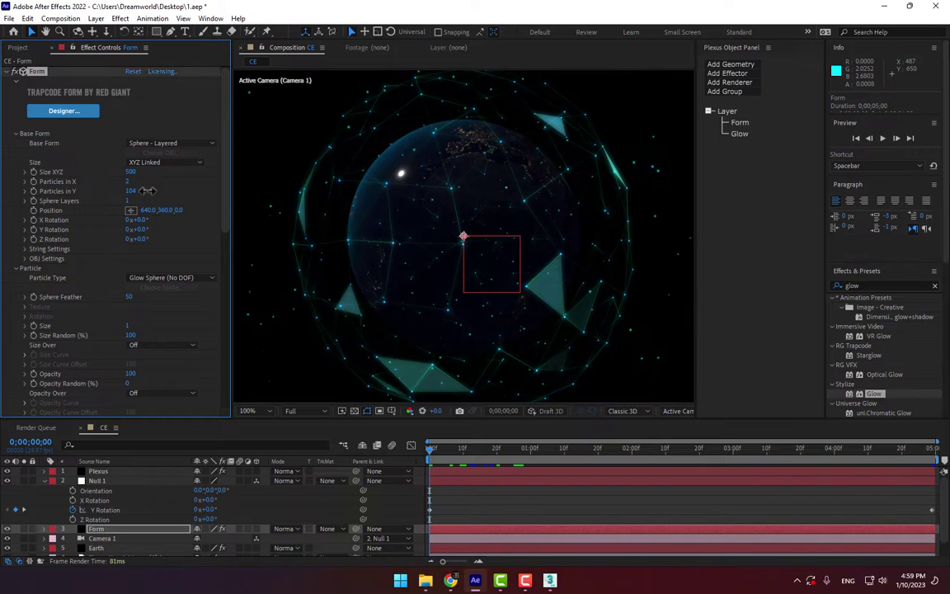
pyautogui.moveTo(146, 191)
pyautogui.mouseDown()
pyautogui.moveTo(165, 190)
pyautogui.moveTo(154, 195)
pyautogui.mouseUp()
pyautogui.moveTo(224, 189); pyautogui.dragTo(225, 289)
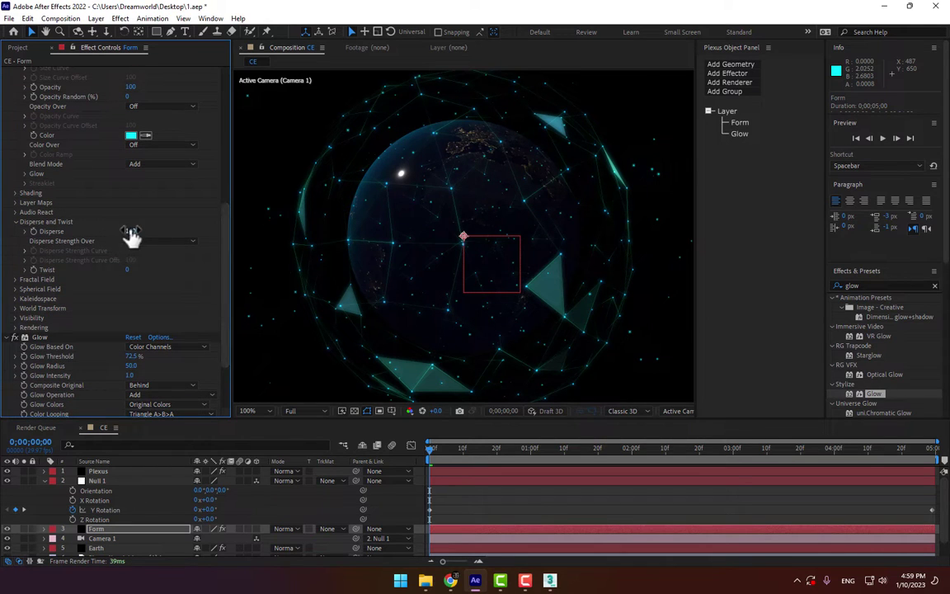
pyautogui.moveTo(131, 232); pyautogui.dragTo(768, 250)
pyautogui.click(581, 457)
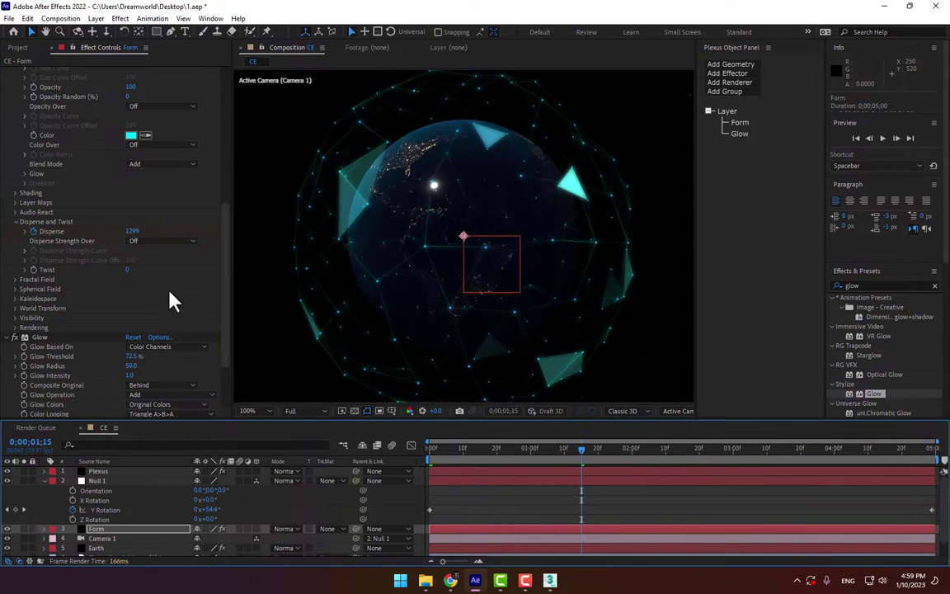
pyautogui.click(132, 233)
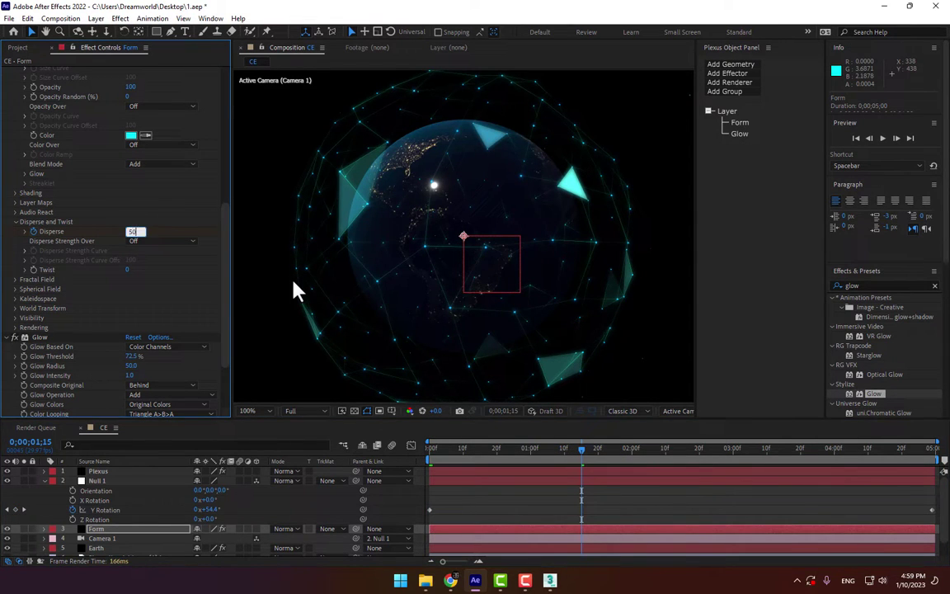
pyautogui.press('Return')
pyautogui.click(131, 233)
pyautogui.press('Return')
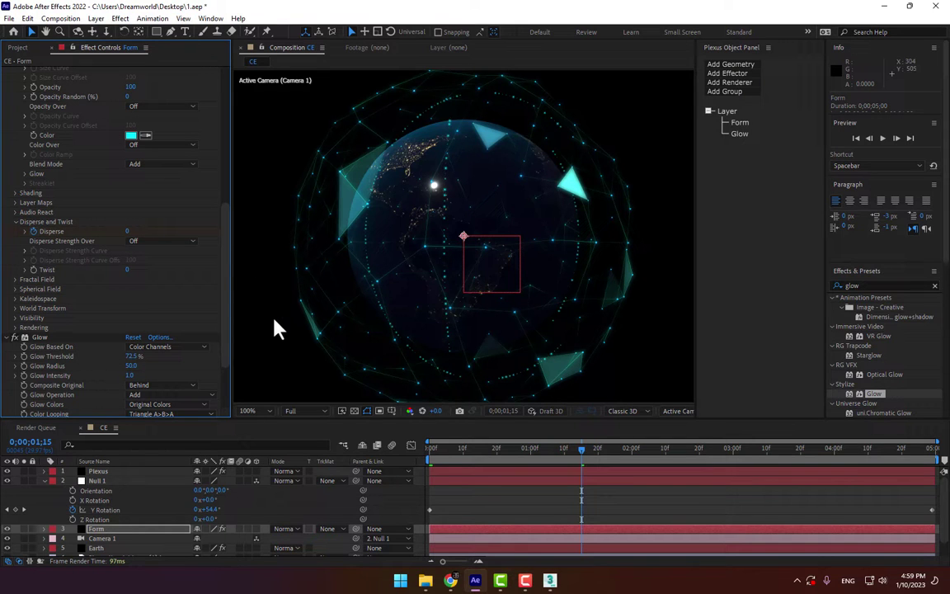
# Step: Shrink the Form particle Size to 0 and return to the comp start
pyautogui.moveTo(227, 242); pyautogui.dragTo(232, 120)
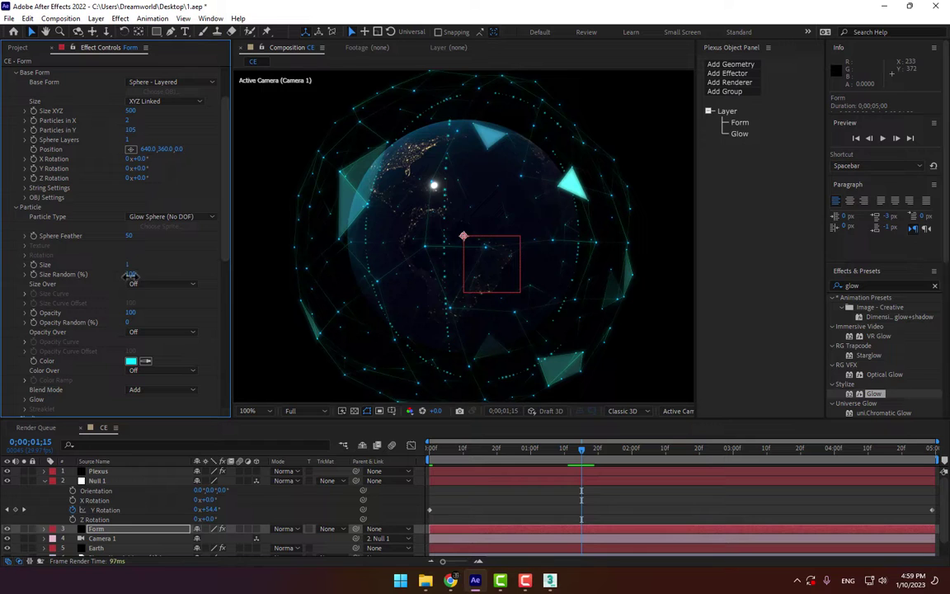
pyautogui.moveTo(130, 276); pyautogui.dragTo(132, 303)
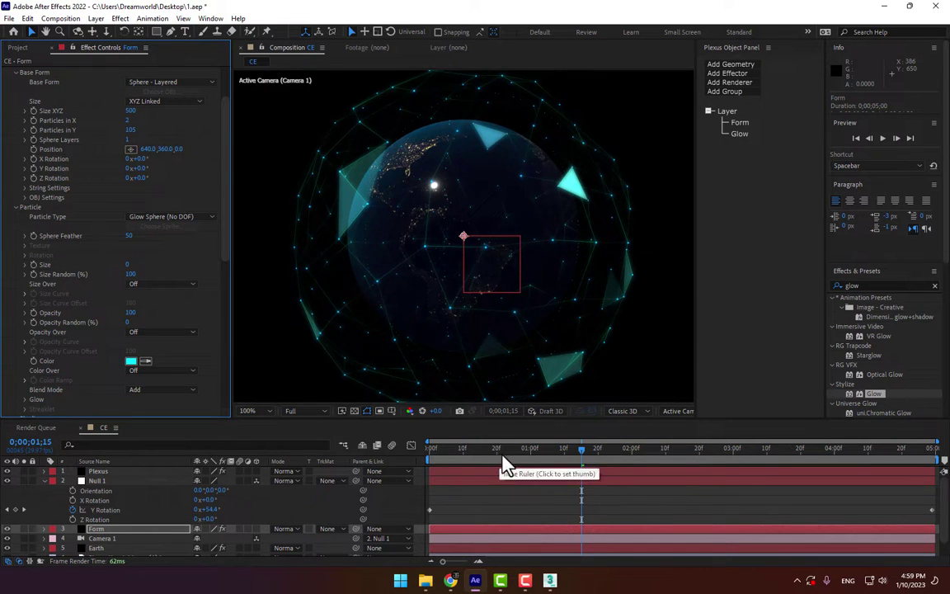
pyautogui.press('Home')
# Step: Key Plexus Noise Amplitude at 1128 at the start and 40 at three seconds
pyautogui.click(98, 471)
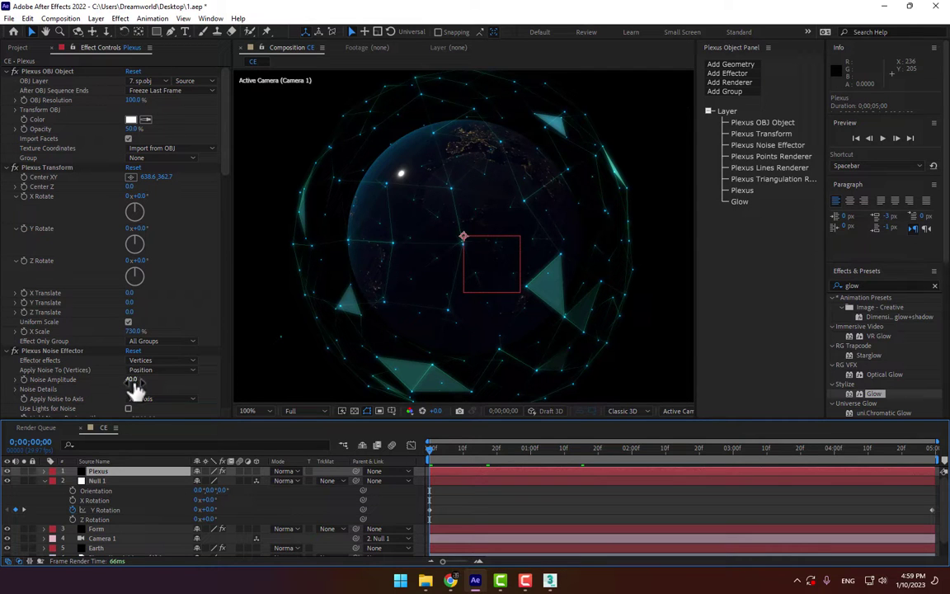
pyautogui.moveTo(133, 380); pyautogui.dragTo(722, 351)
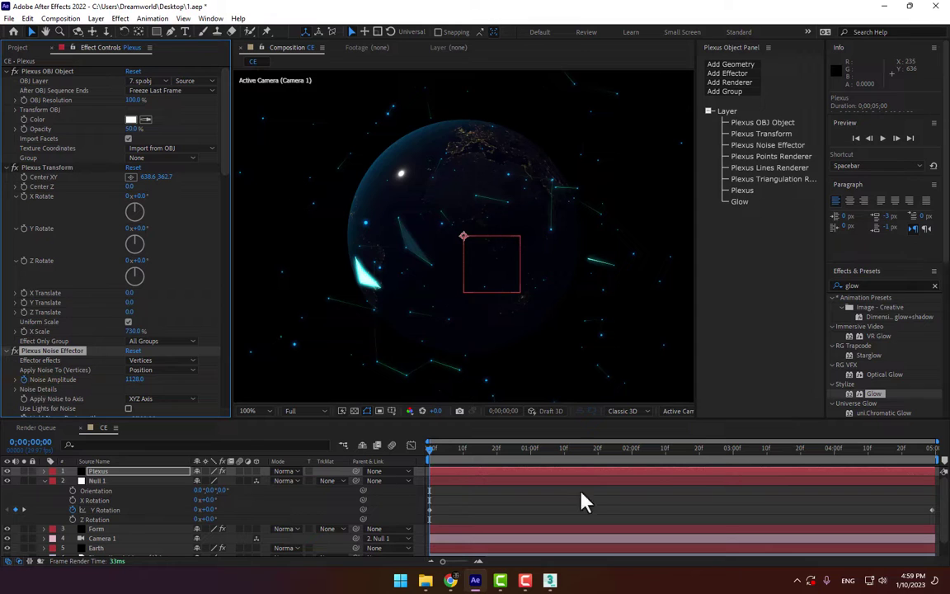
pyautogui.click(731, 453)
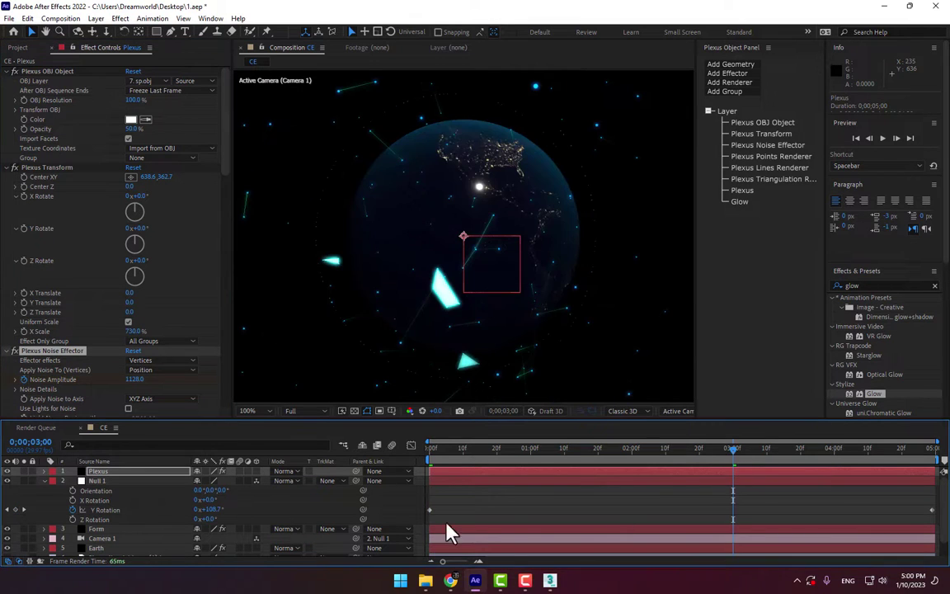
pyautogui.click(134, 380)
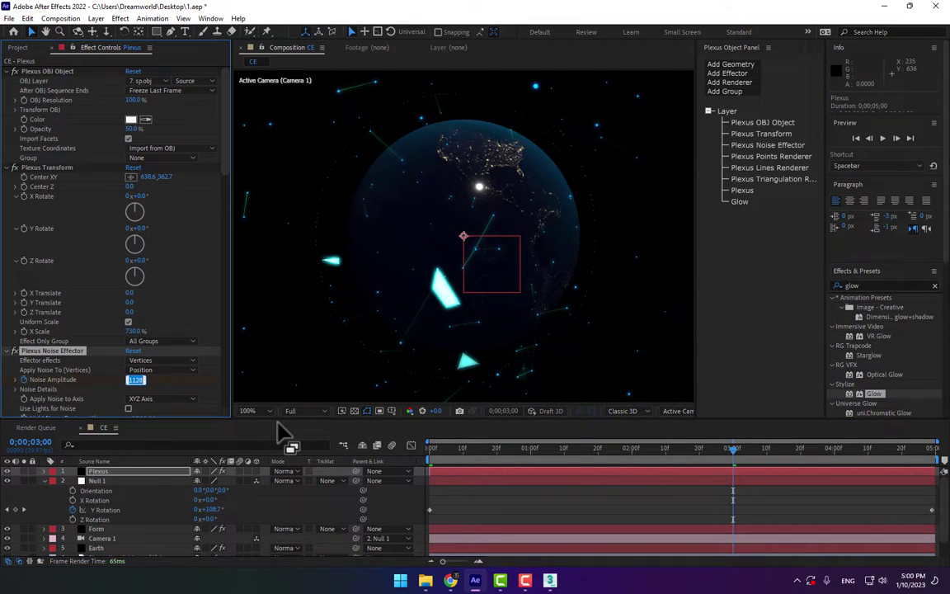
pyautogui.press('Return')
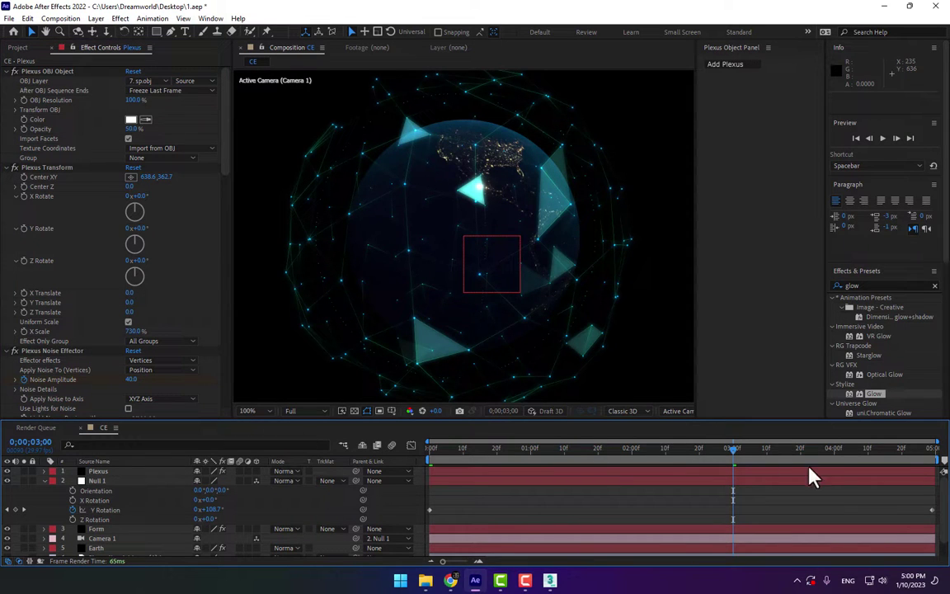
# Step: Adjust Noise Amplitude at the last frame back to about 40, then go to the start
pyautogui.click(890, 452)
pyautogui.moveTo(917, 459); pyautogui.dragTo(932, 452)
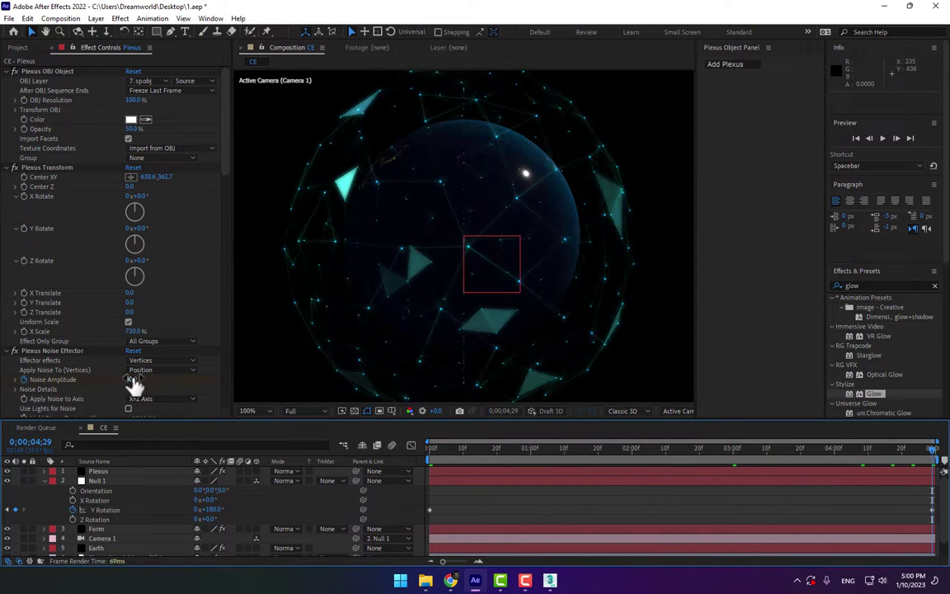
pyautogui.moveTo(134, 381); pyautogui.dragTo(76, 516)
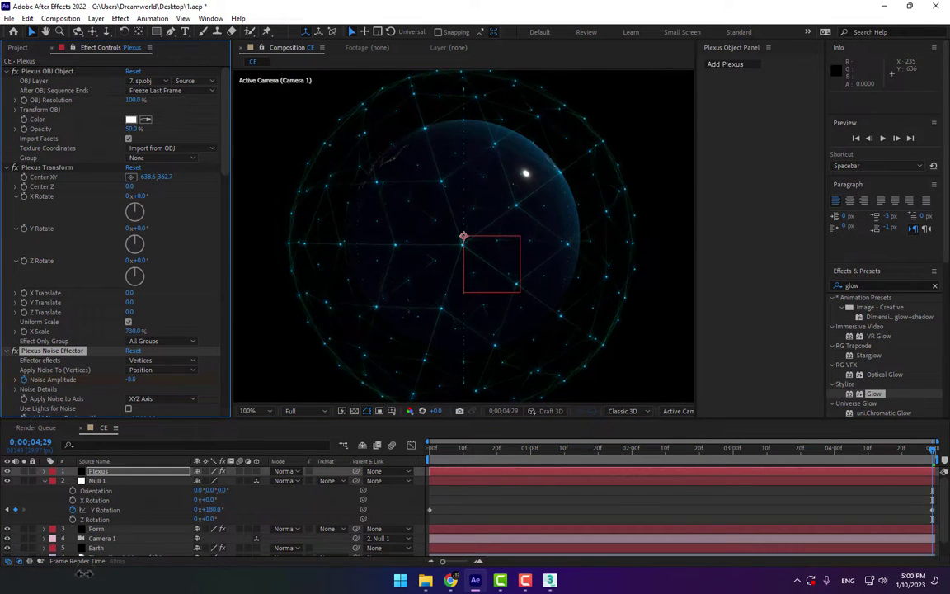
pyautogui.moveTo(84, 574); pyautogui.dragTo(11, 584)
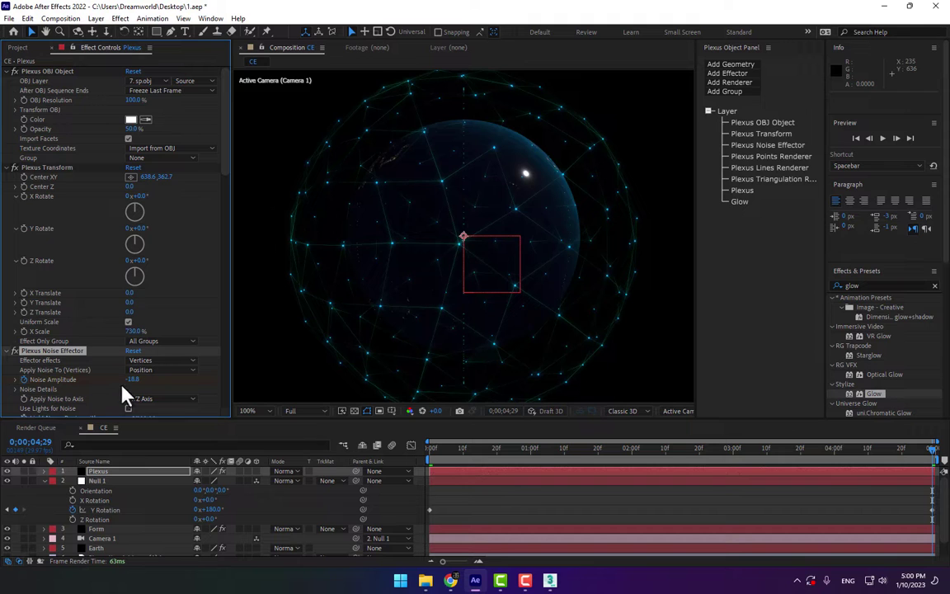
pyautogui.moveTo(131, 380); pyautogui.dragTo(128, 381)
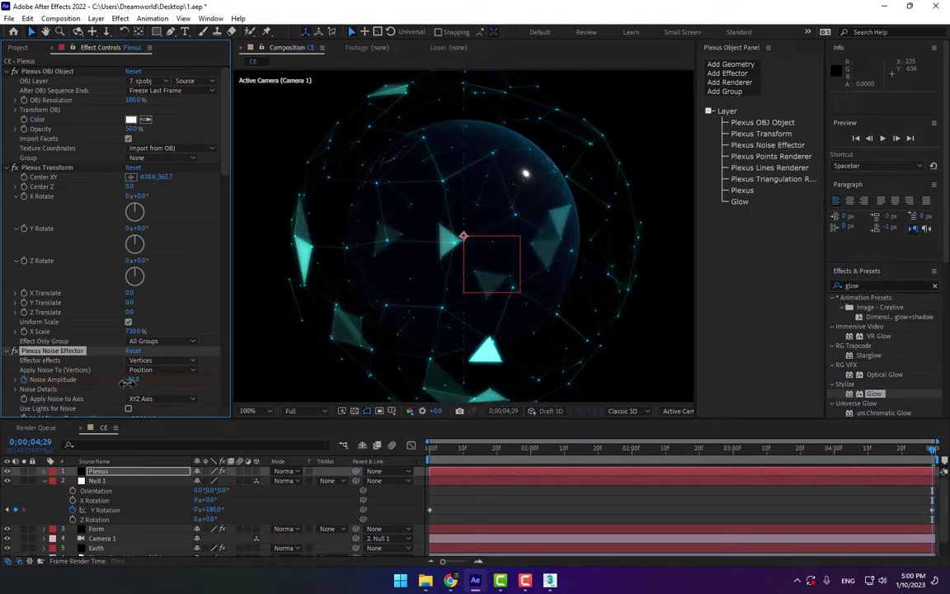
pyautogui.press('Home')
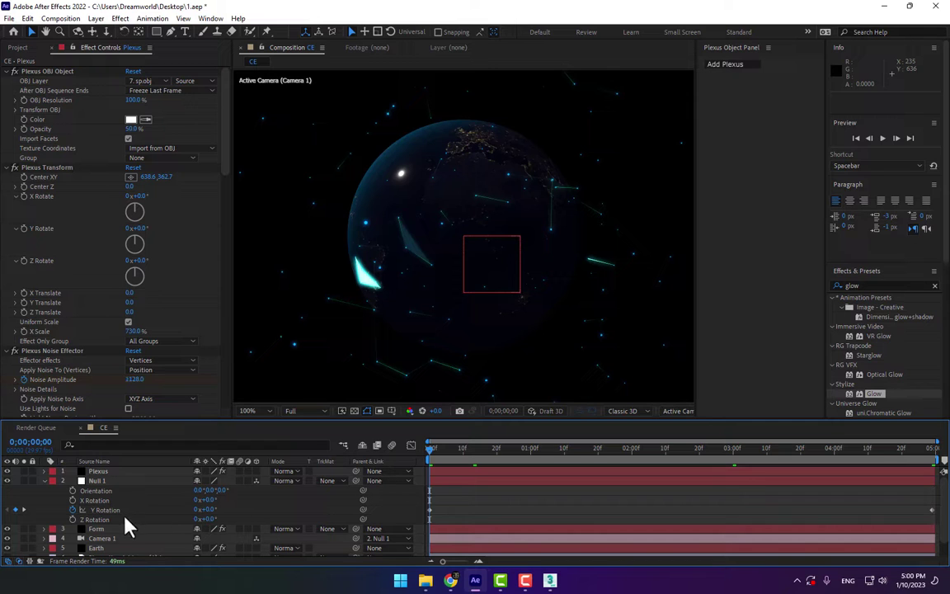
# Step: At 0s, set the Earth orb's Radius to 680.4 and shift Position X to 1105
pyautogui.click(99, 548)
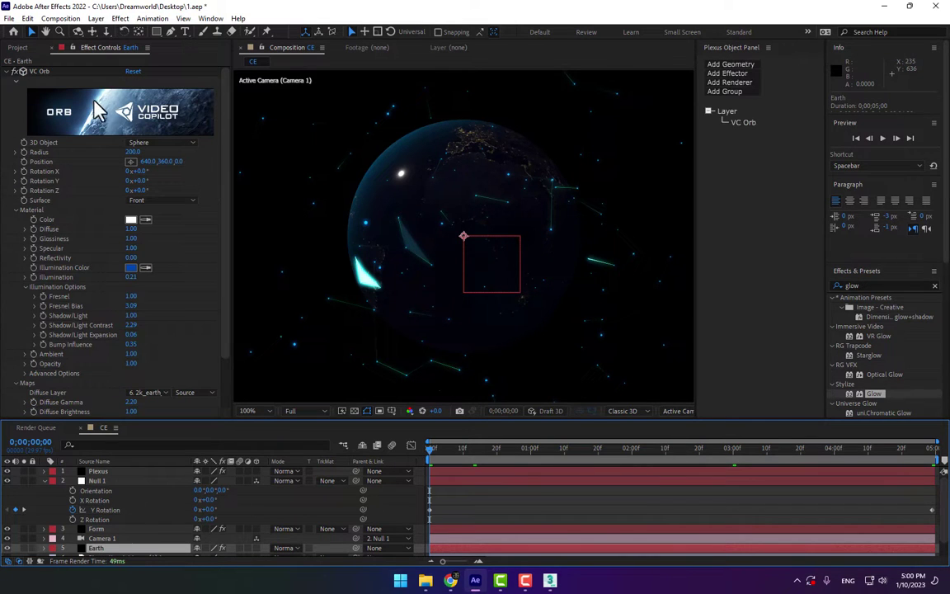
pyautogui.click(132, 153)
pyautogui.moveTo(132, 156); pyautogui.dragTo(229, 158)
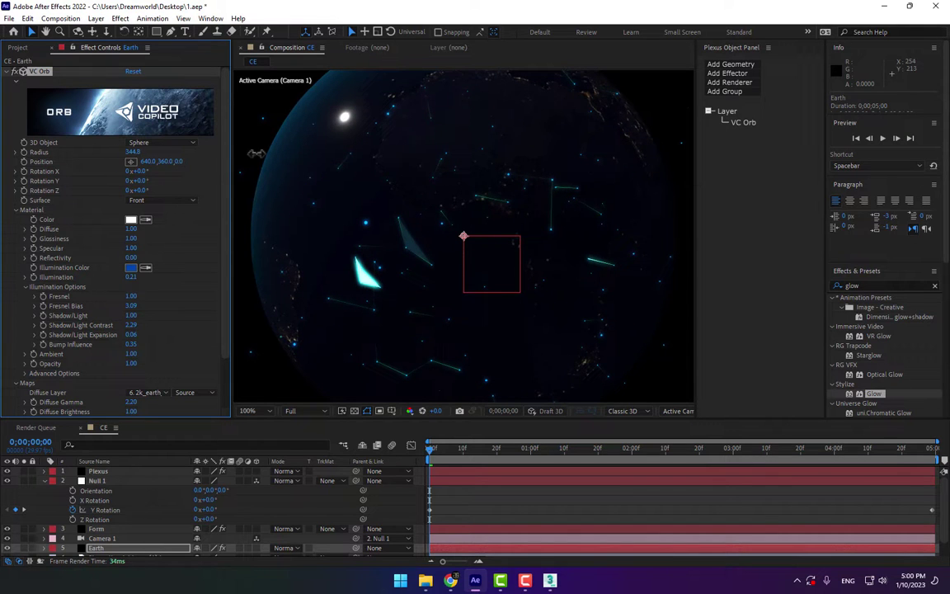
pyautogui.moveTo(149, 161); pyautogui.dragTo(421, 170)
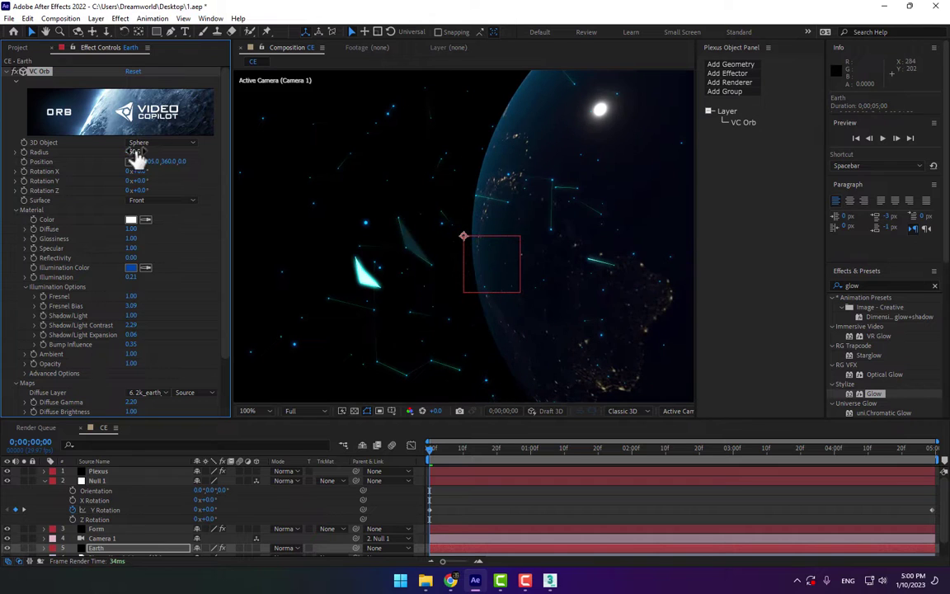
pyautogui.moveTo(134, 153); pyautogui.dragTo(273, 127)
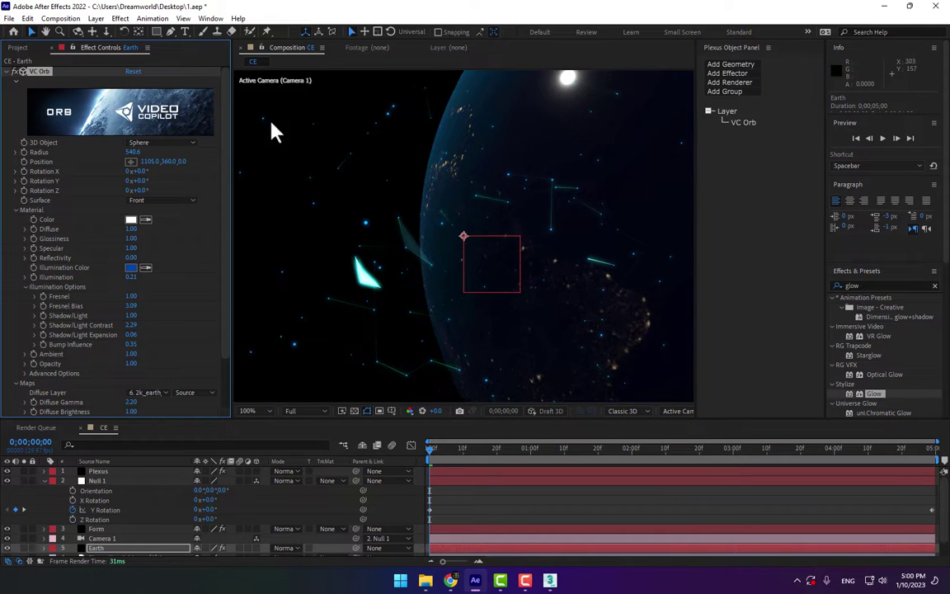
pyautogui.moveTo(134, 153); pyautogui.dragTo(696, 201)
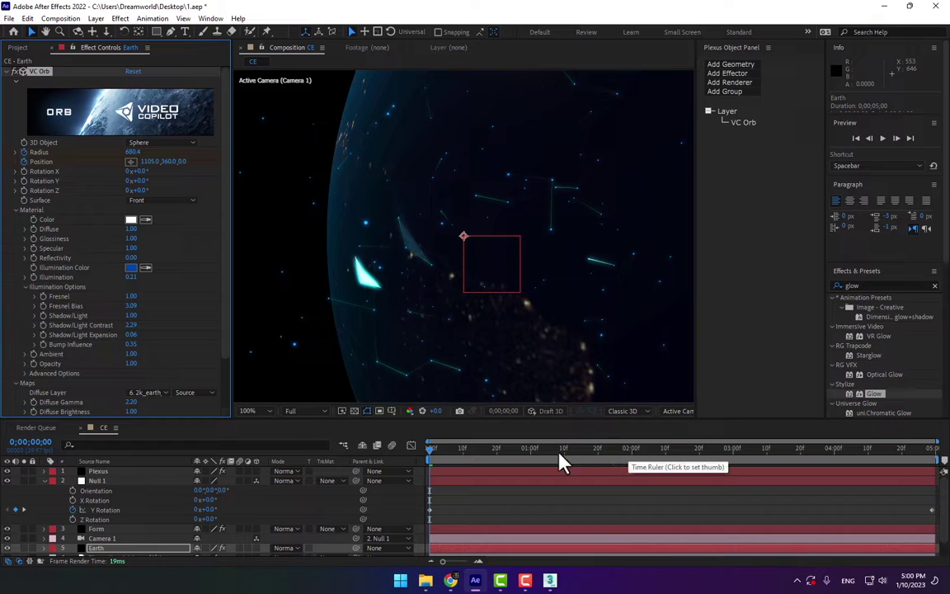
# Step: At two seconds, set the orb's Radius to 200 and Position X to 640
pyautogui.click(632, 455)
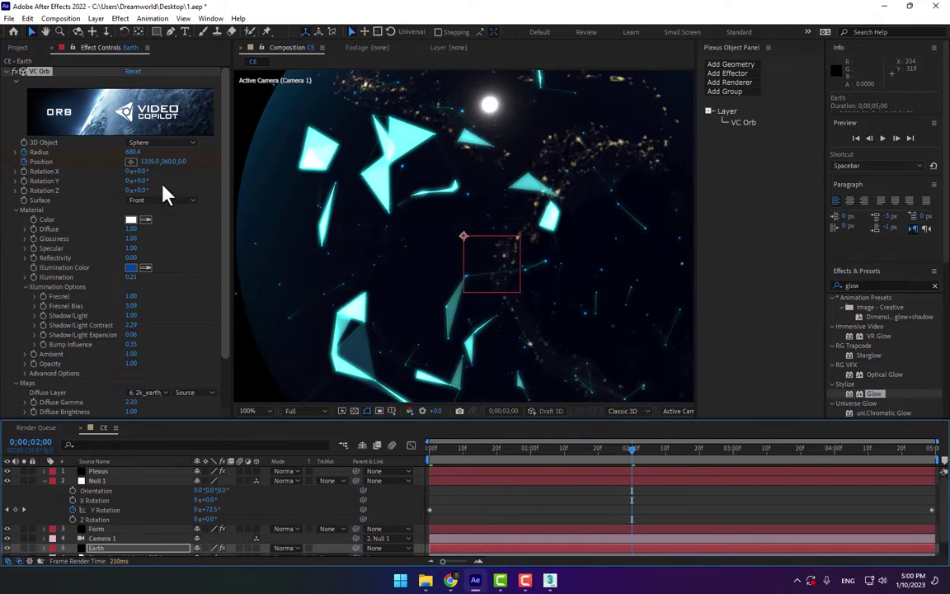
pyautogui.click(133, 151)
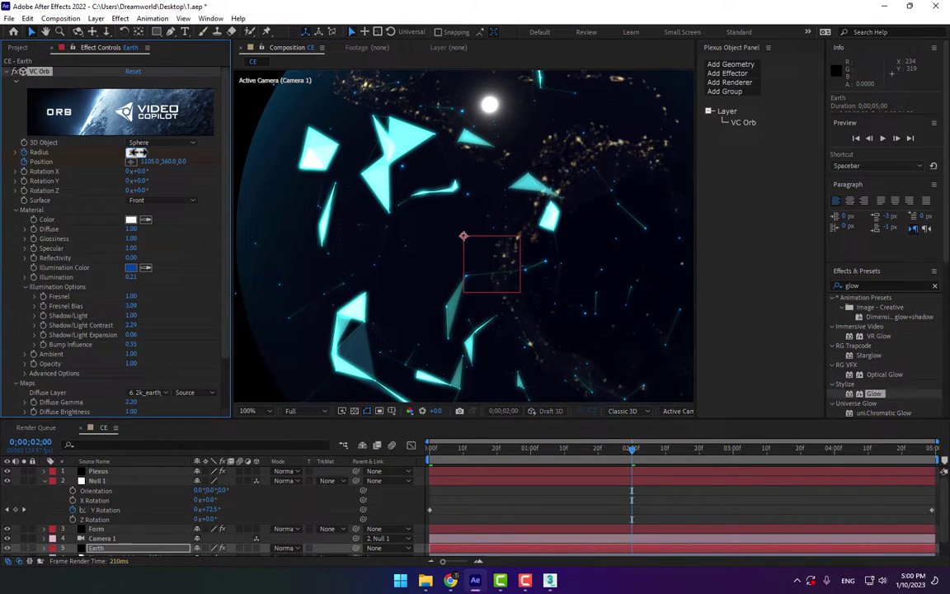
pyautogui.write('200')
pyautogui.press('Return')
pyautogui.click(151, 162)
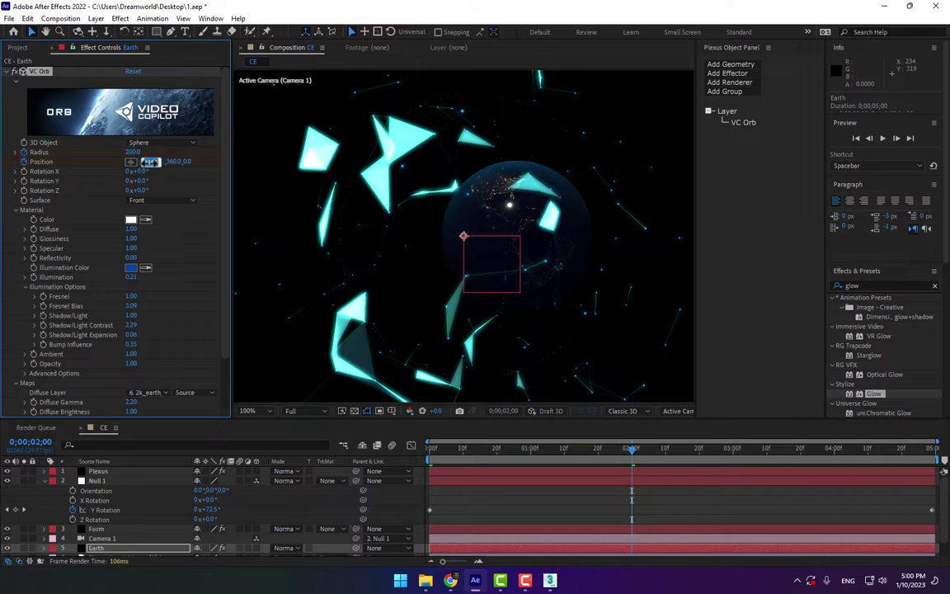
pyautogui.write('640')
pyautogui.press('Return')
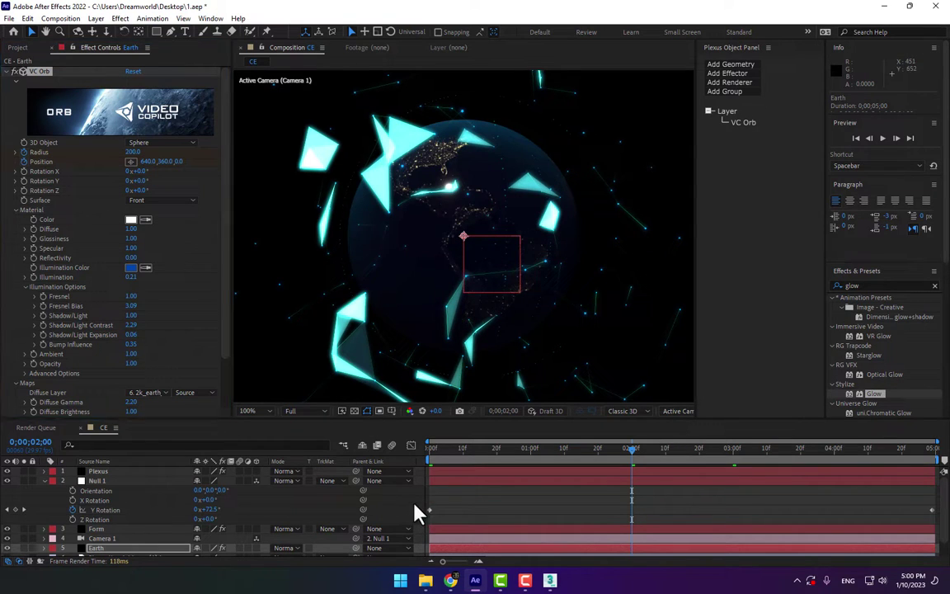
# Step: Select all layers and show only their keyframed properties with U
pyautogui.click(387, 500)
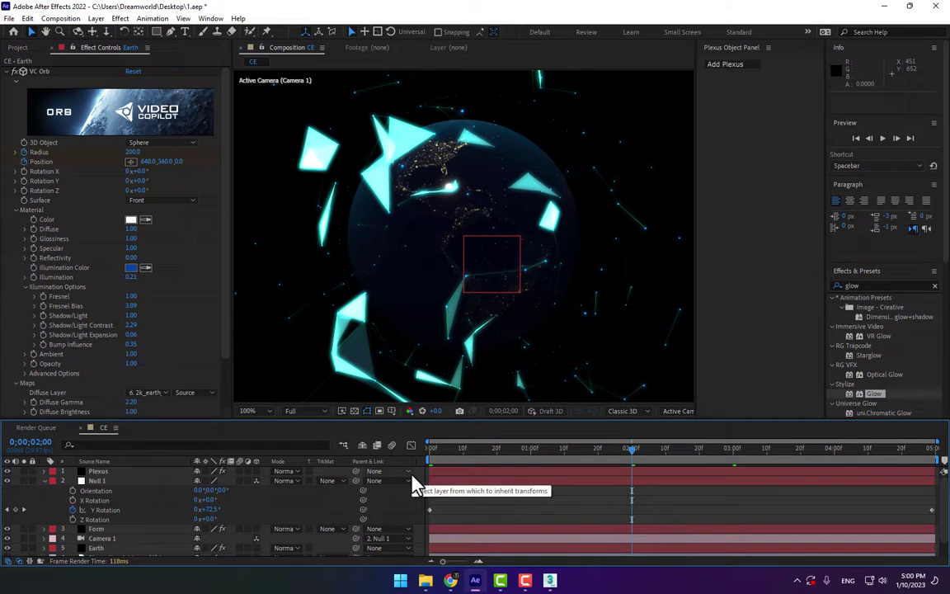
pyautogui.hotkey('ctrl', 'a')
pyautogui.click(44, 481)
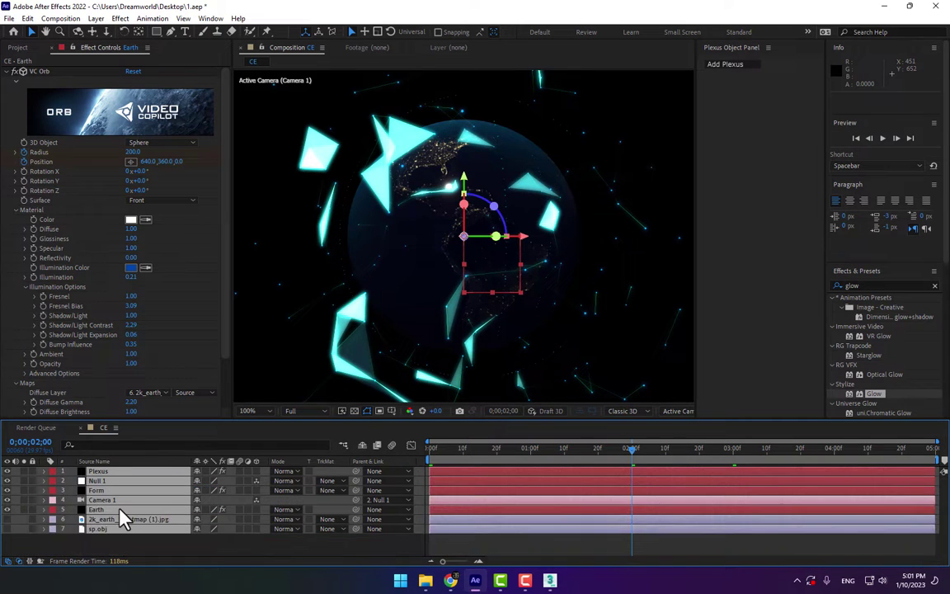
pyautogui.press('u')
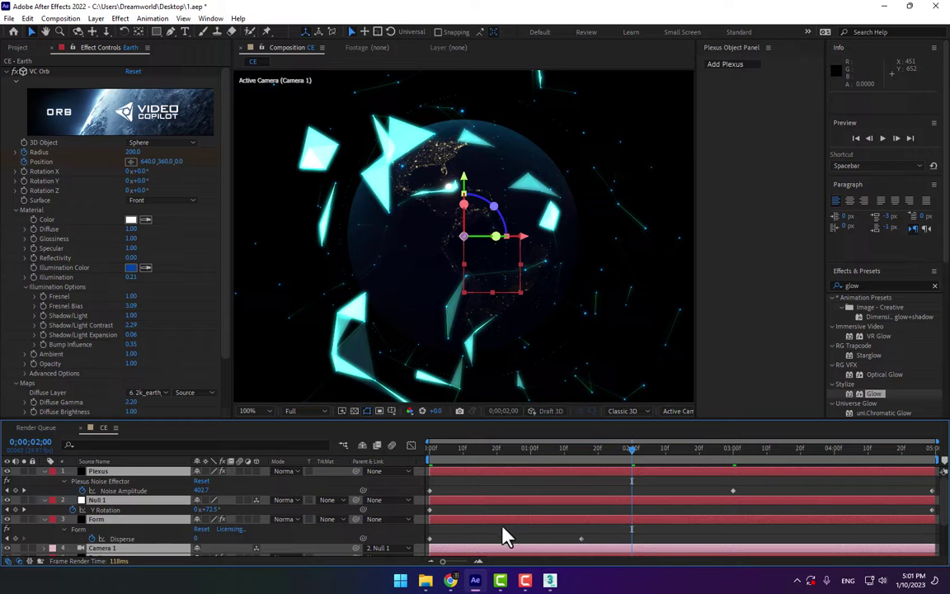
# Step: Apply Easy Ease to the Form Disperse and Plexus Noise Amplitude keyframes
pyautogui.click(581, 539)
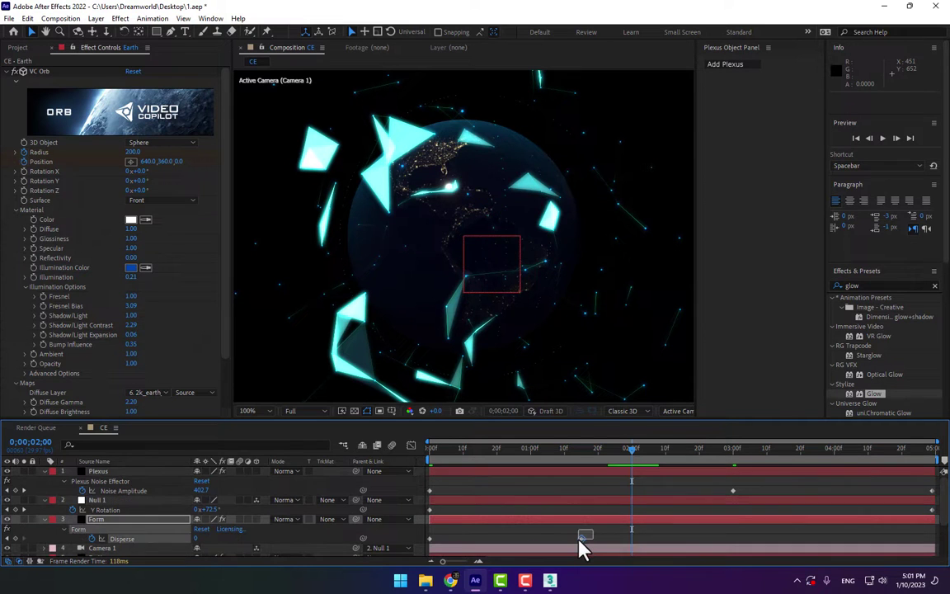
pyautogui.rightClick(581, 539)
pyautogui.moveTo(610, 530)
pyautogui.click(784, 457)
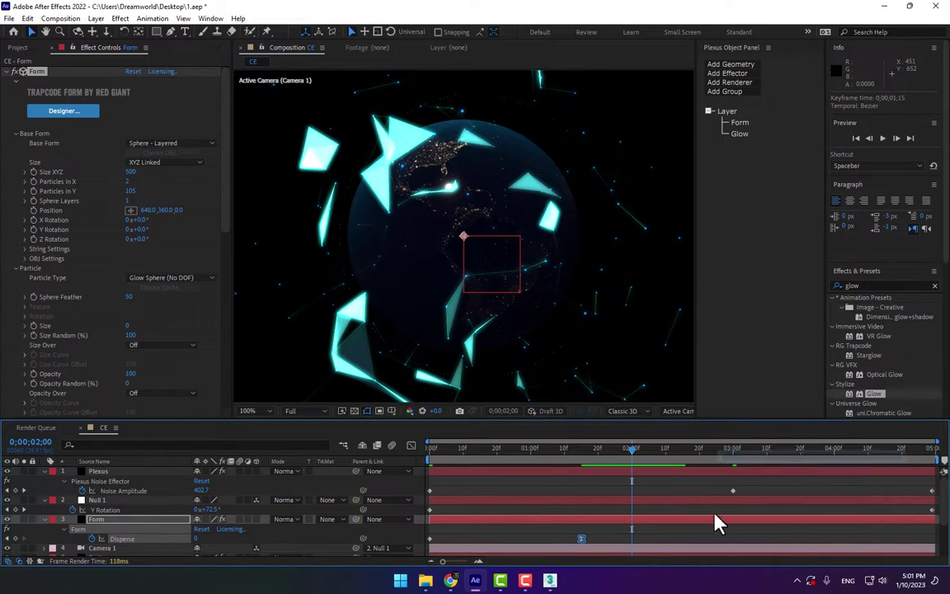
pyautogui.click(734, 491)
pyautogui.rightClick(734, 492)
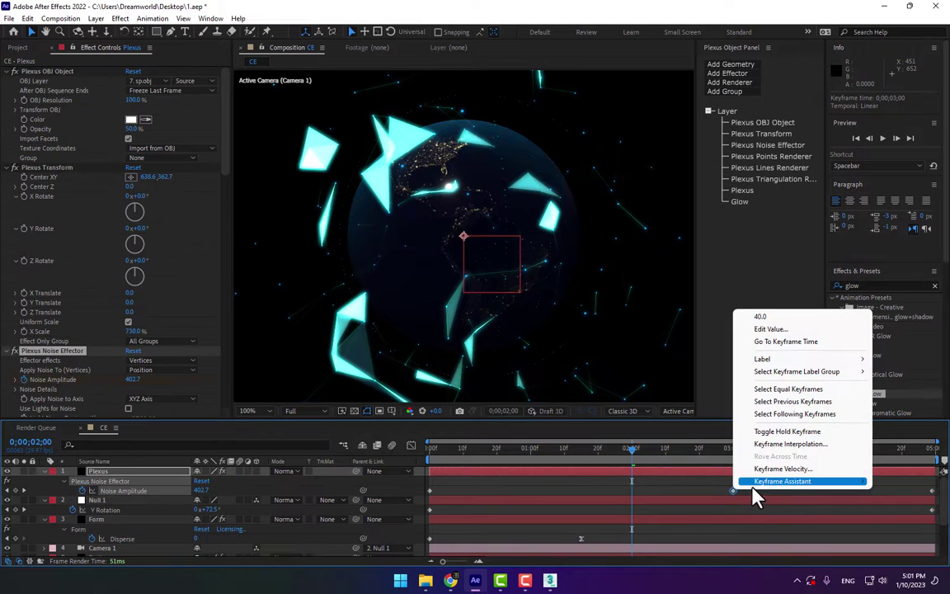
pyautogui.moveTo(764, 483)
pyautogui.click(636, 407)
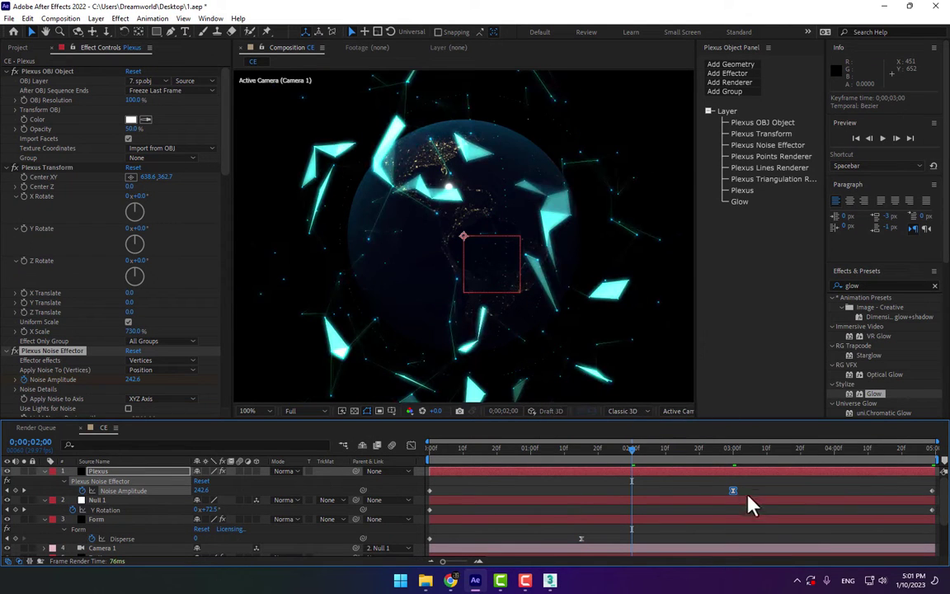
# Step: Apply Easy Ease to the Earth orb's Radius and Position keyframes at two seconds
pyautogui.scroll(-3, 757, 521)
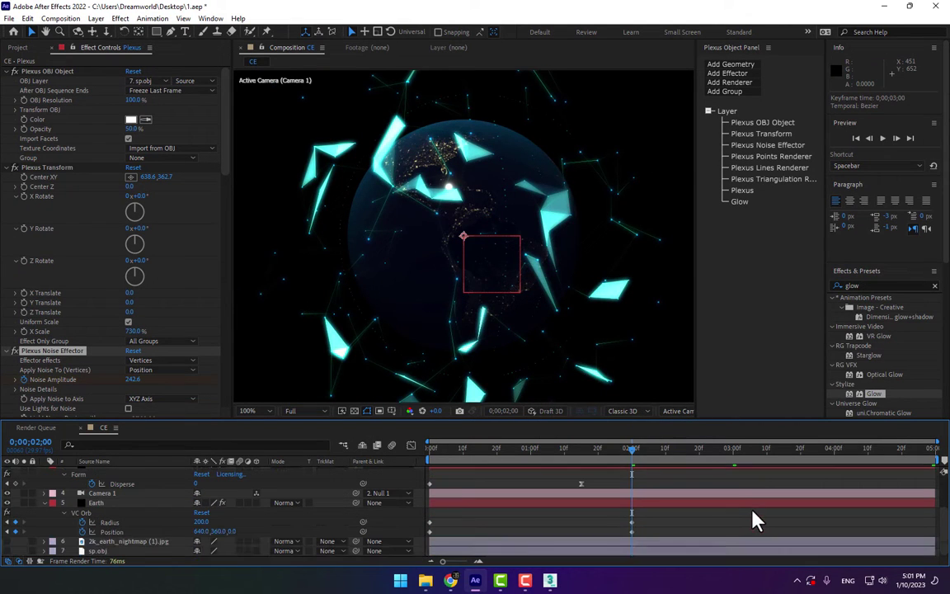
pyautogui.click(631, 532)
pyautogui.rightClick(631, 531)
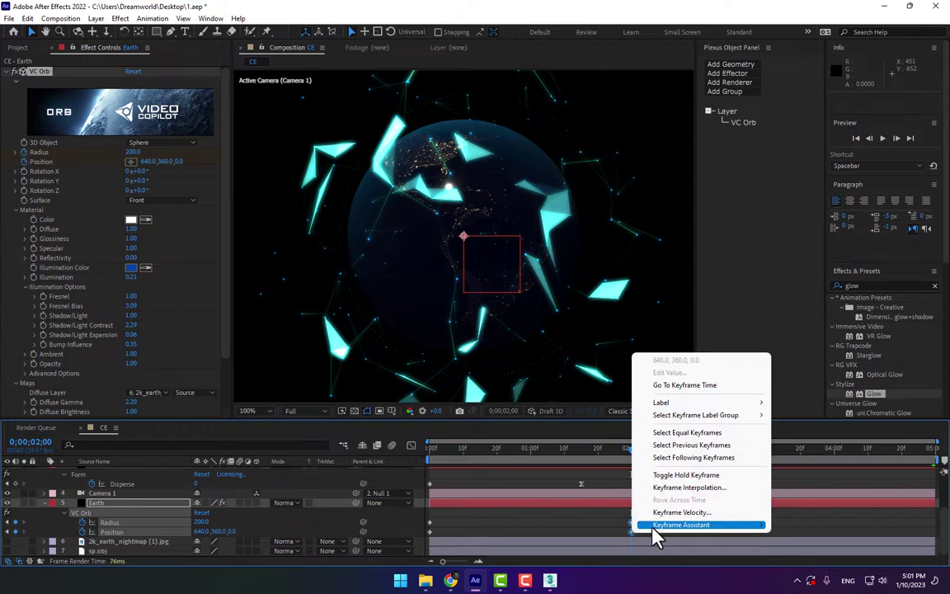
pyautogui.moveTo(656, 528)
pyautogui.click(494, 451)
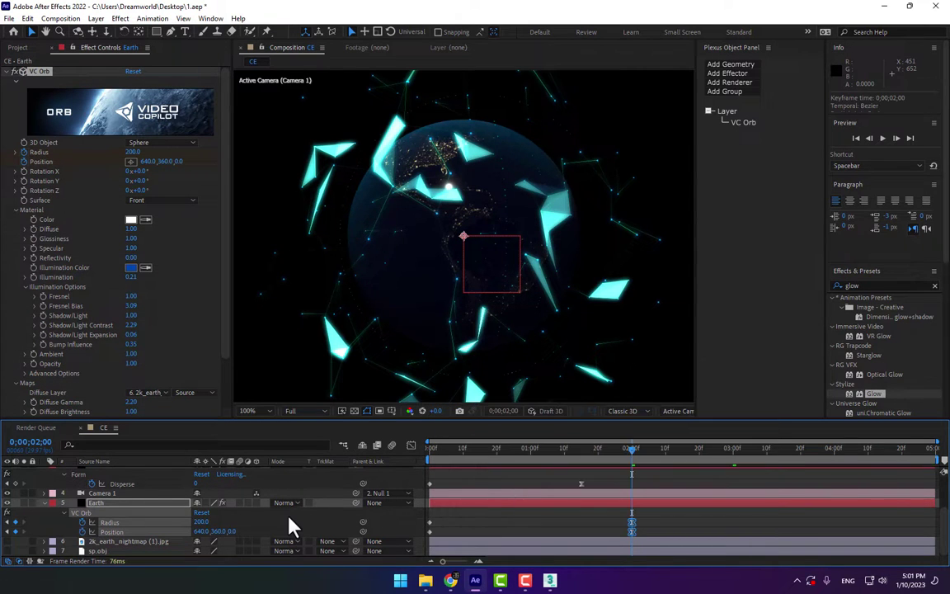
pyautogui.keyDown('shift'); pyautogui.click(38, 493); pyautogui.keyUp('shift')
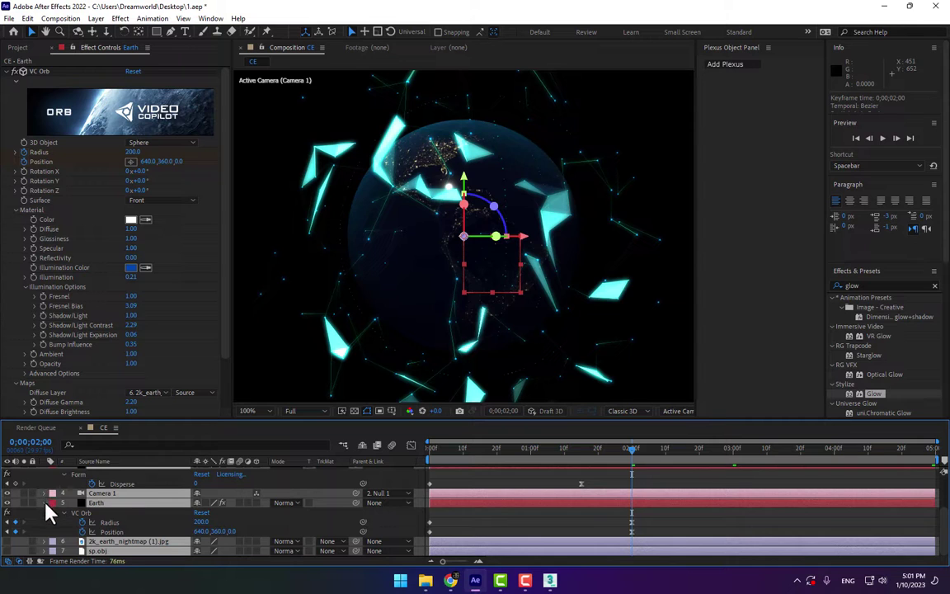
# Step: At 0;00;03;18, shrink the Plexus sphere's X Scale to 601.6%
pyautogui.press('u')
pyautogui.rightClick(335, 548)
pyautogui.moveTo(406, 405)
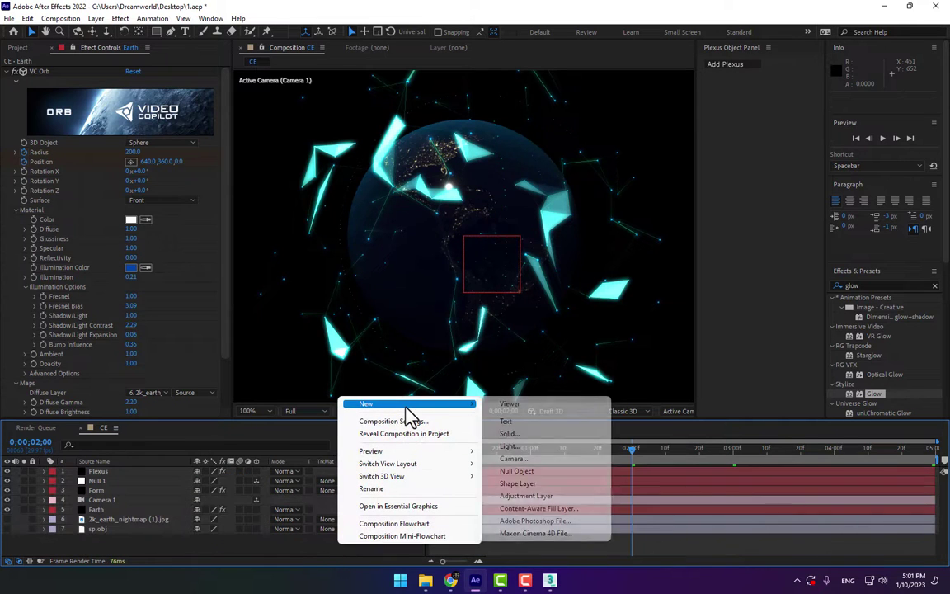
pyautogui.click(554, 557)
pyautogui.click(794, 453)
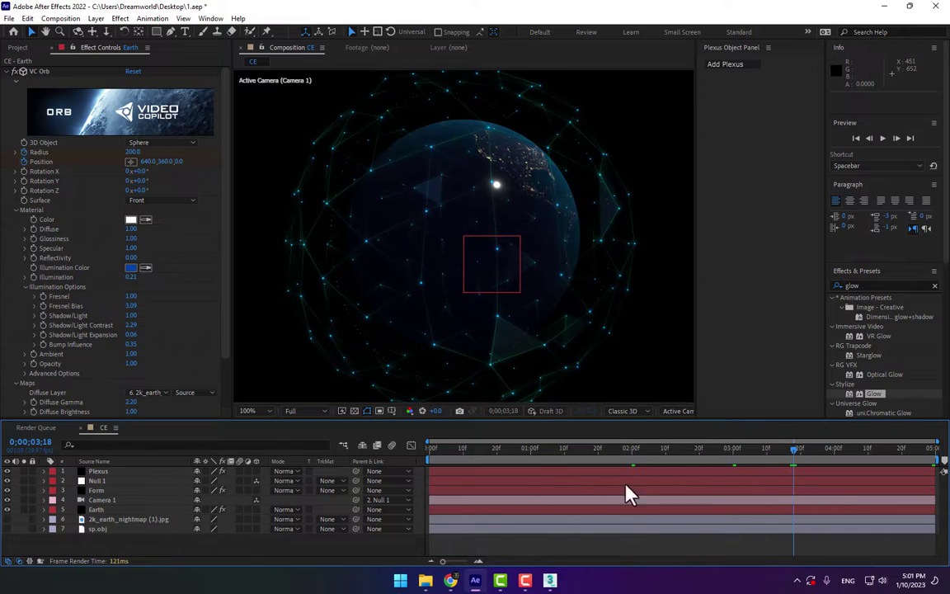
pyautogui.click(118, 472)
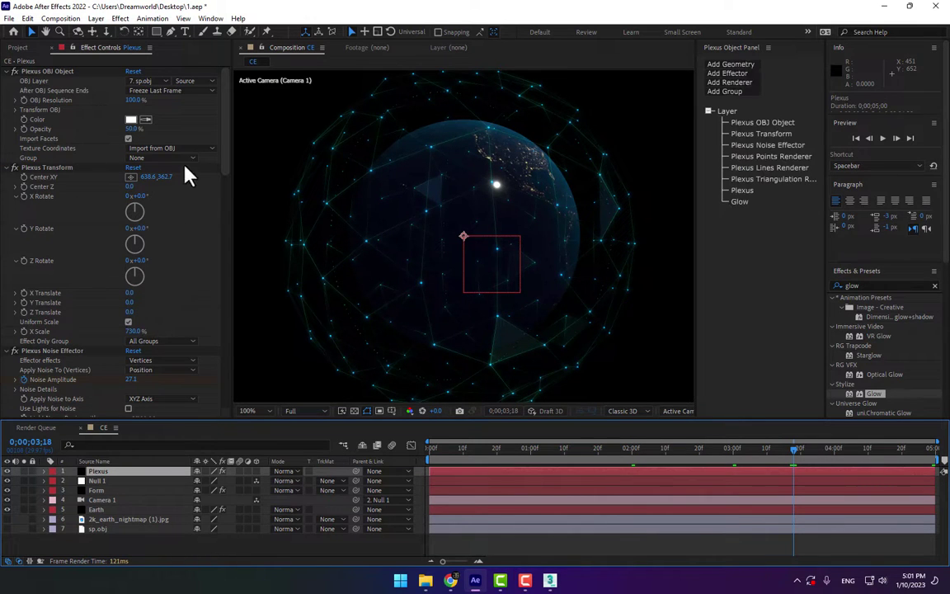
pyautogui.moveTo(138, 333); pyautogui.dragTo(115, 332)
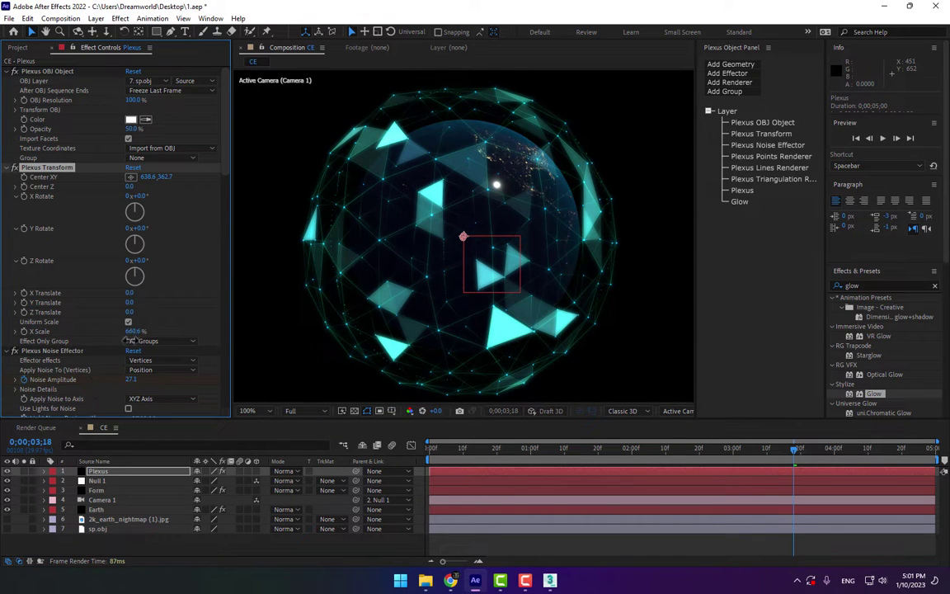
pyautogui.moveTo(132, 332); pyautogui.dragTo(145, 356)
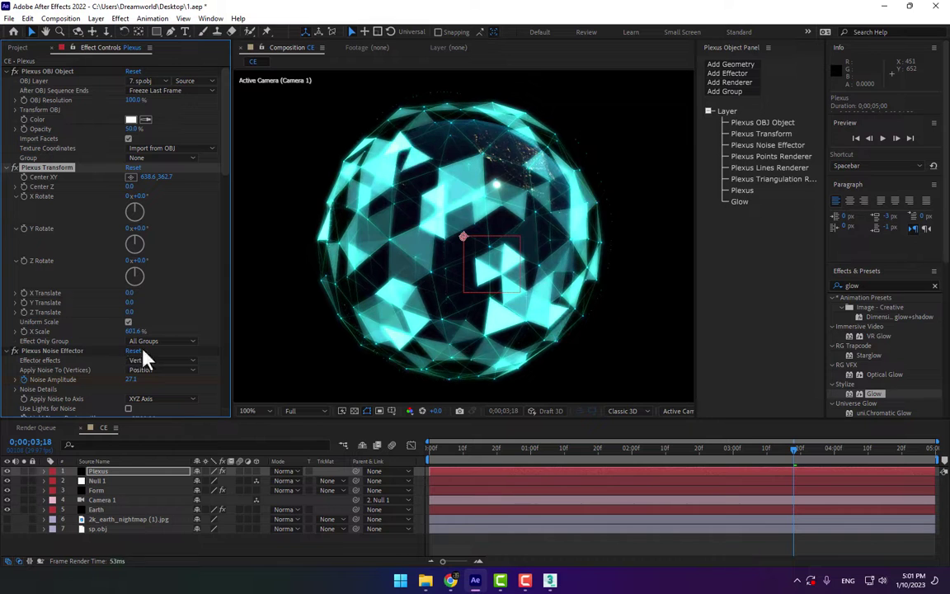
# Step: Set the lines' Maximum Distance to 75.30 with a bell-shaped opacity-over-distance curve
pyautogui.moveTo(226, 180); pyautogui.dragTo(131, 325)
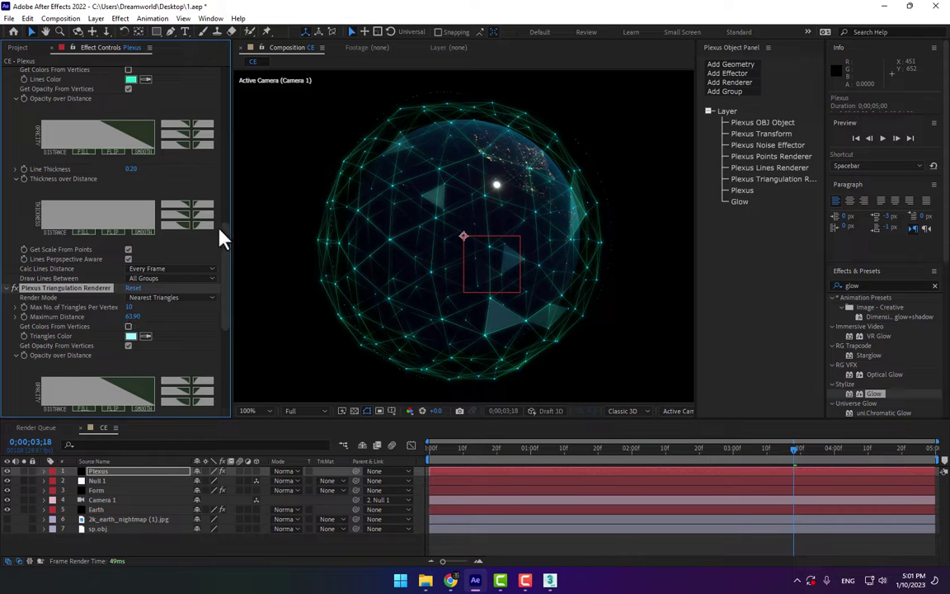
pyautogui.moveTo(223, 229); pyautogui.dragTo(228, 192)
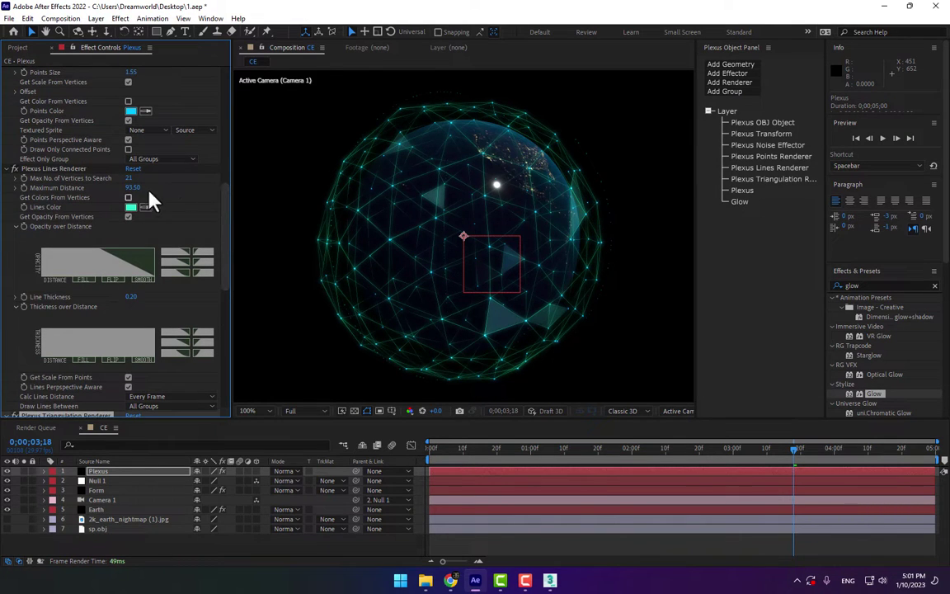
pyautogui.moveTo(133, 187); pyautogui.dragTo(114, 187)
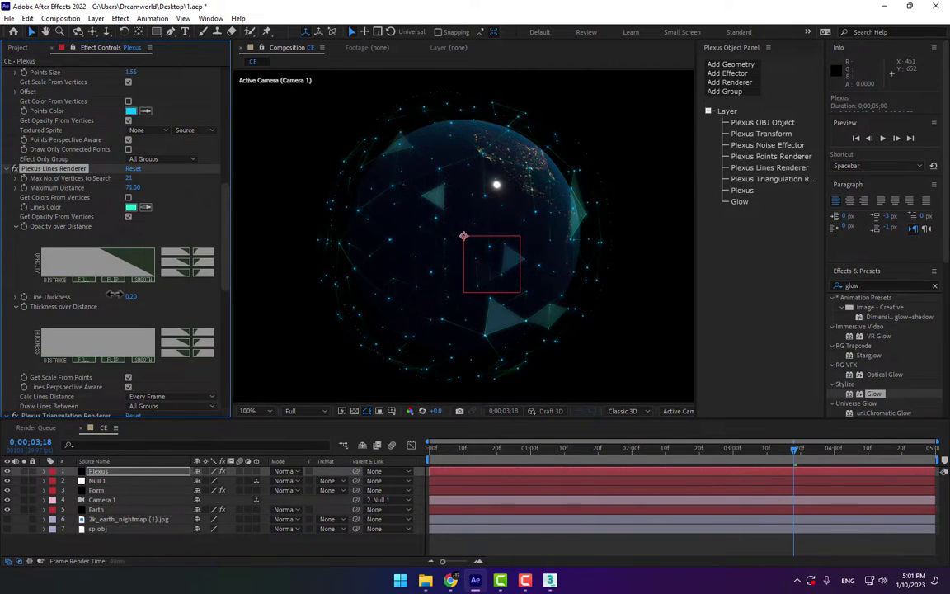
pyautogui.moveTo(114, 299); pyautogui.dragTo(119, 273)
pyautogui.click(176, 252)
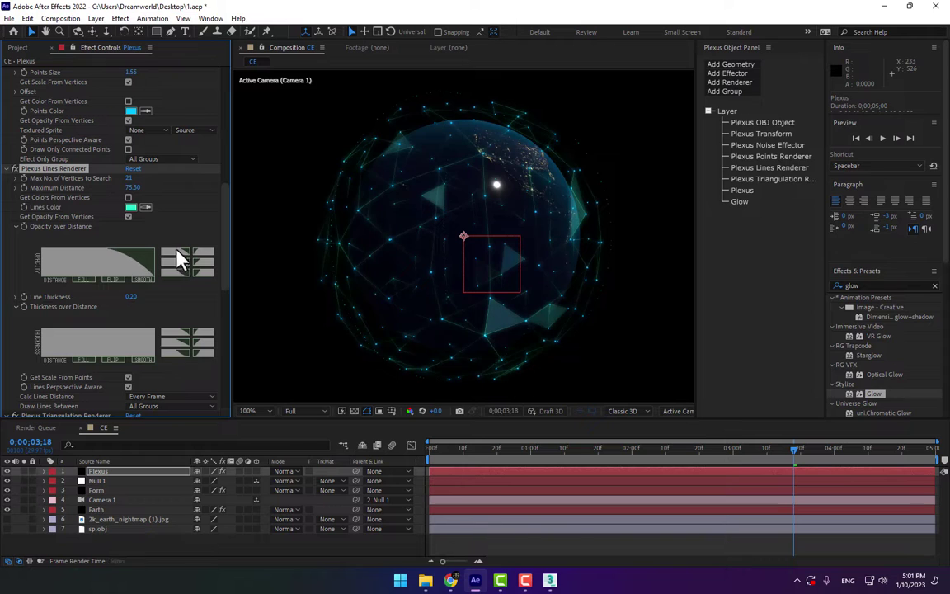
pyautogui.click(196, 252)
pyautogui.click(207, 272)
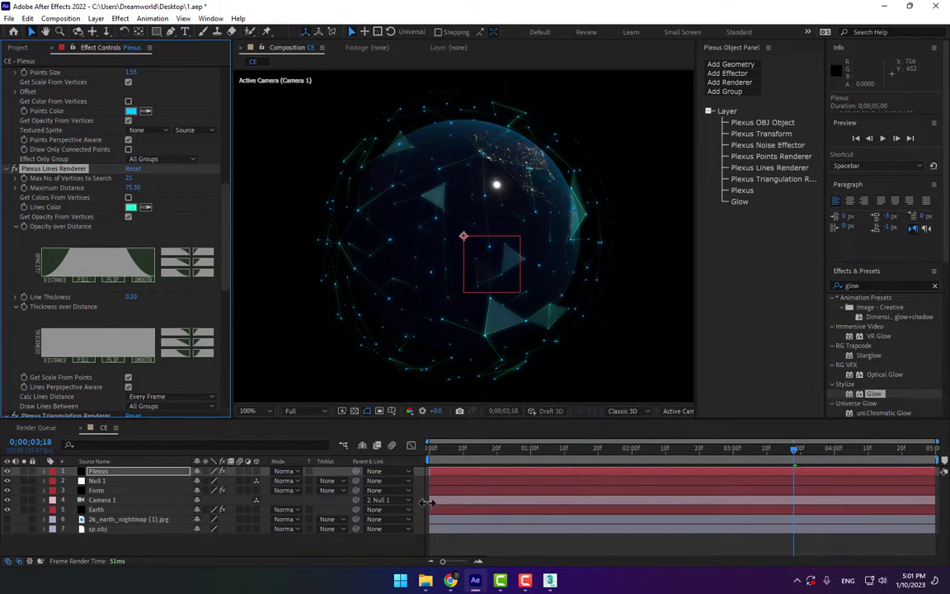
pyautogui.click(321, 551)
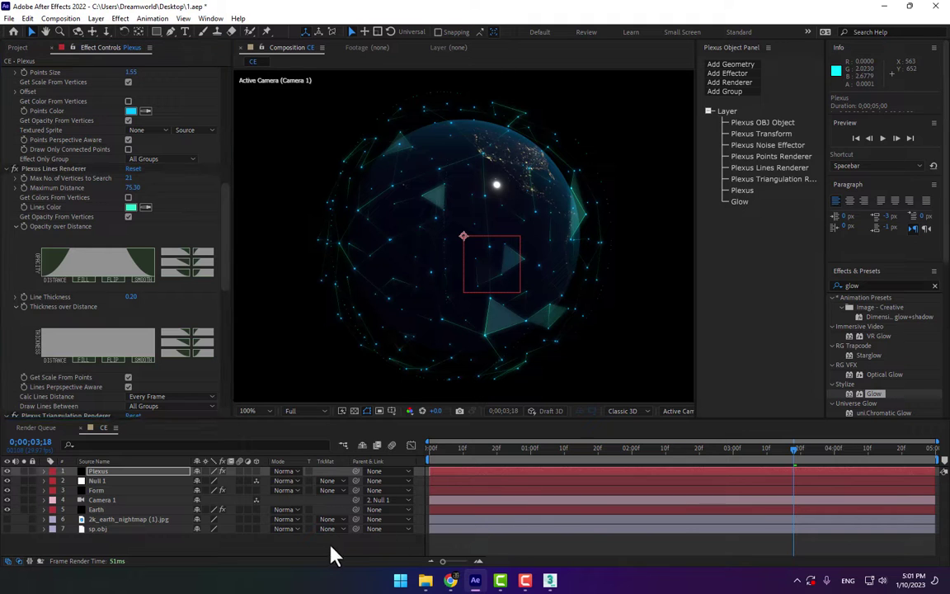
# Step: Add a new Black Solid 1 layer to the composition
pyautogui.rightClick(345, 554)
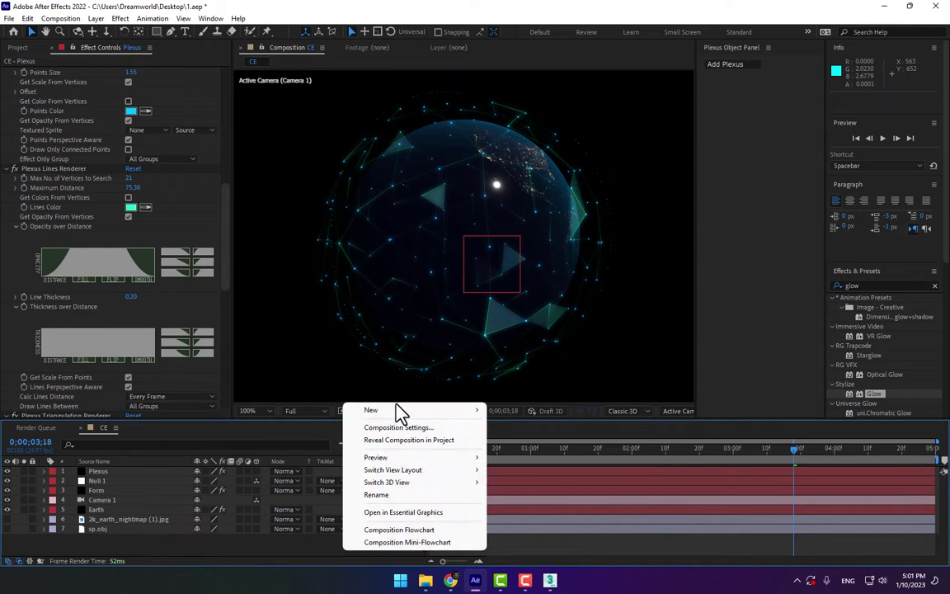
pyautogui.moveTo(399, 414)
pyautogui.click(547, 445)
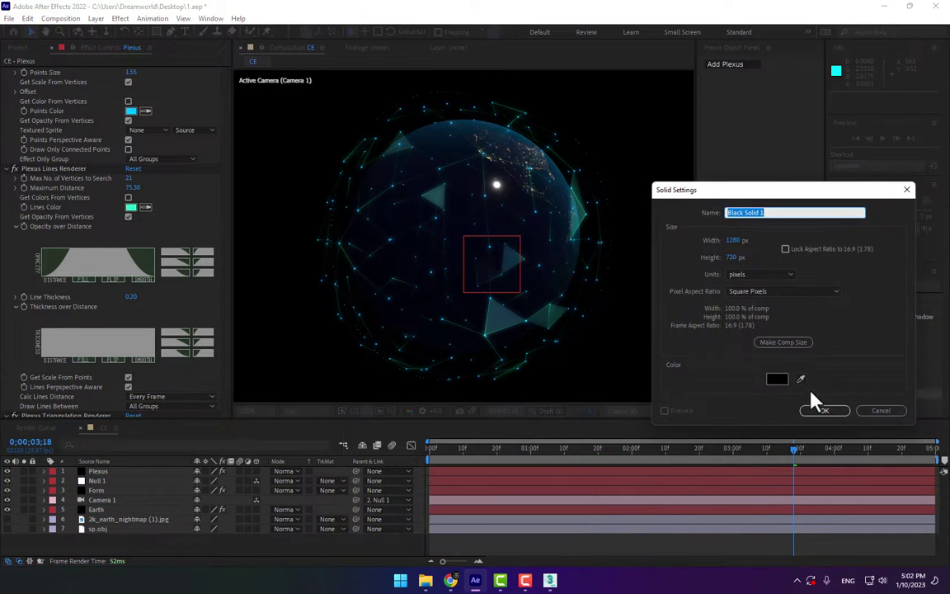
pyautogui.click(822, 410)
# Step: Apply uni.Knoll Light Factory EZ to the solid and choose the Simple Headlight flare preset
pyautogui.click(121, 19)
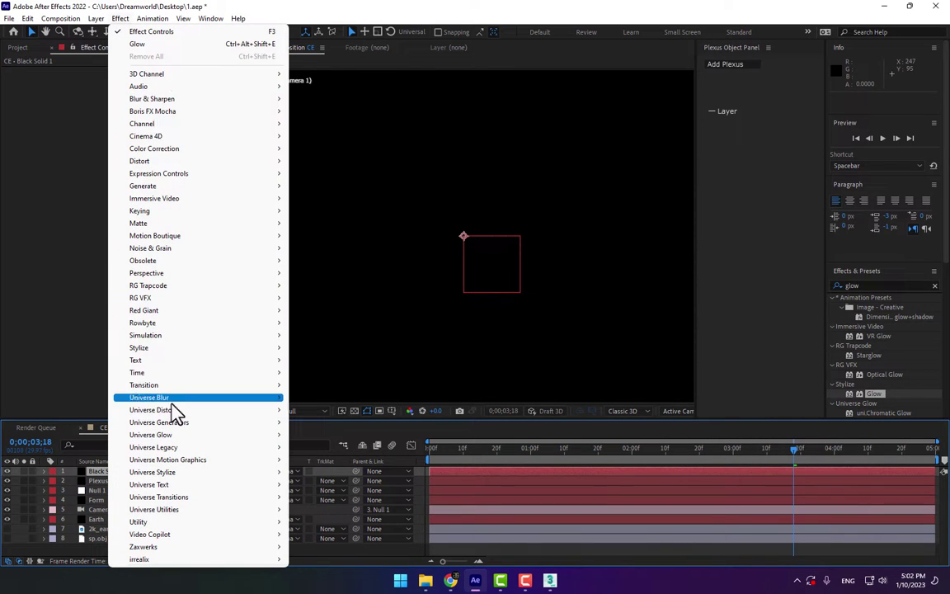
pyautogui.moveTo(179, 472)
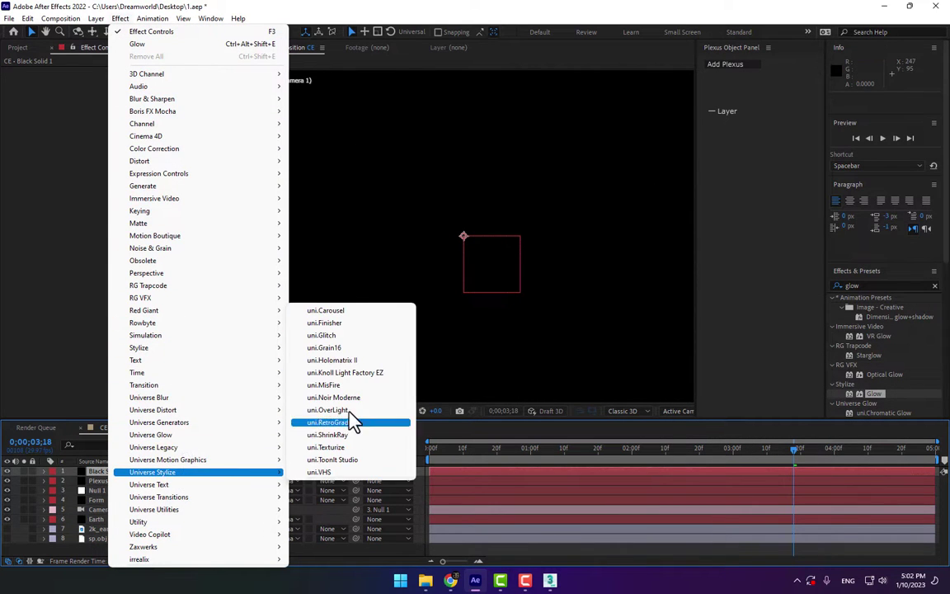
pyautogui.click(359, 373)
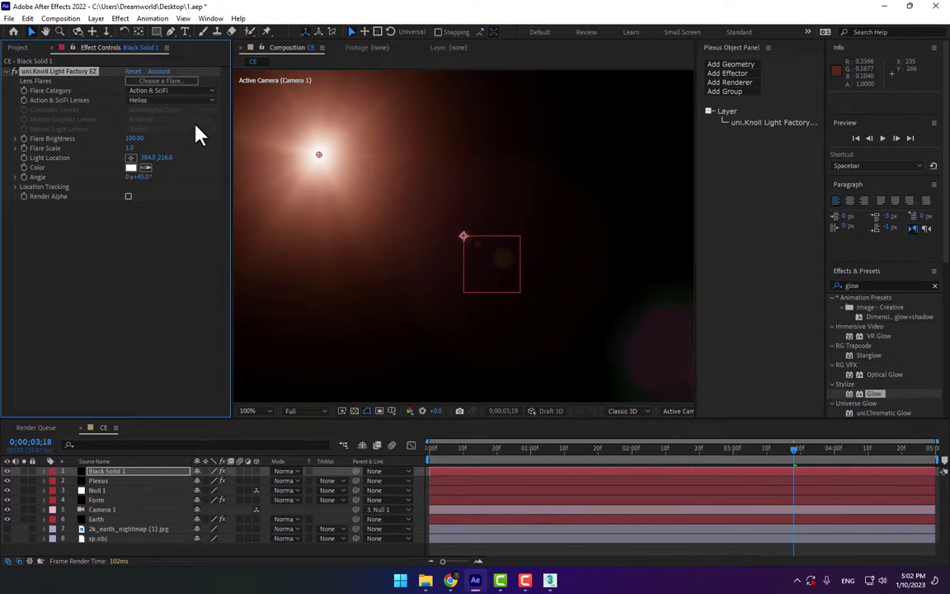
pyautogui.click(169, 82)
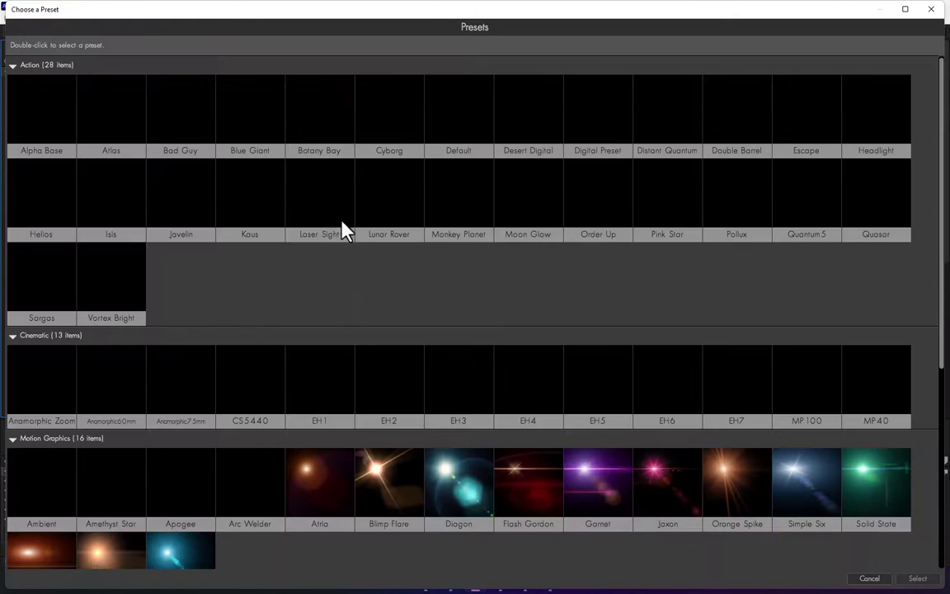
pyautogui.scroll(-3, 606, 306)
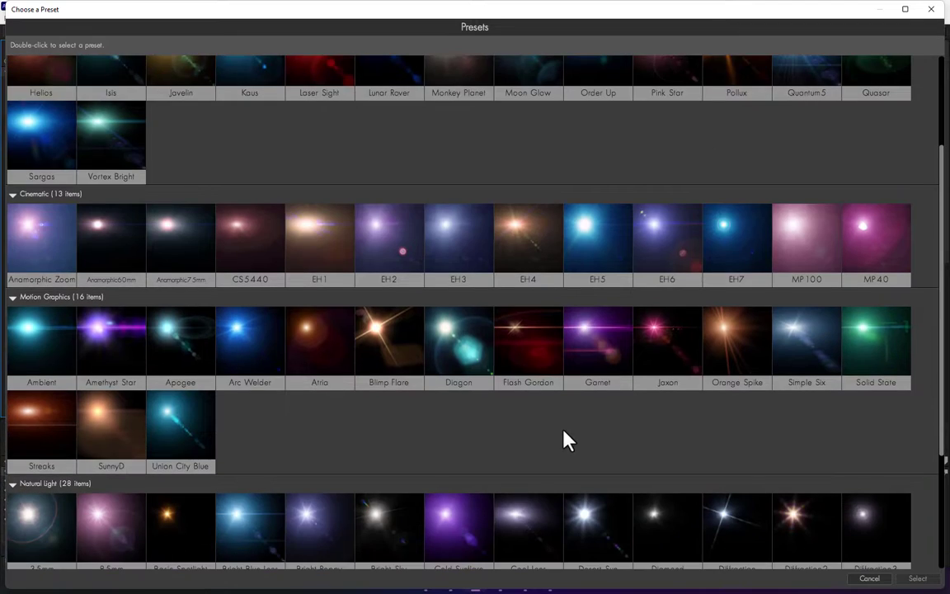
pyautogui.scroll(-3, 567, 439)
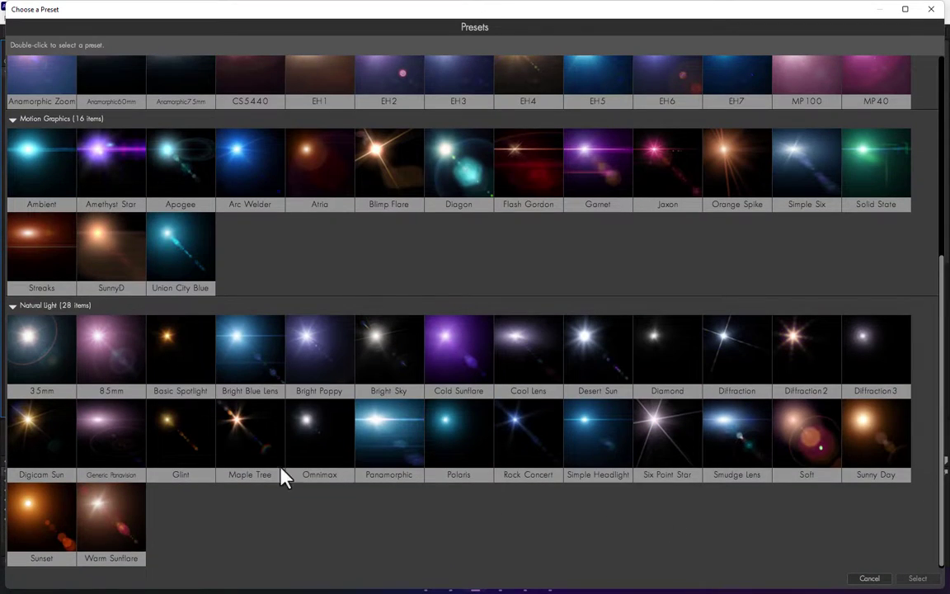
pyautogui.scroll(3, 462, 272)
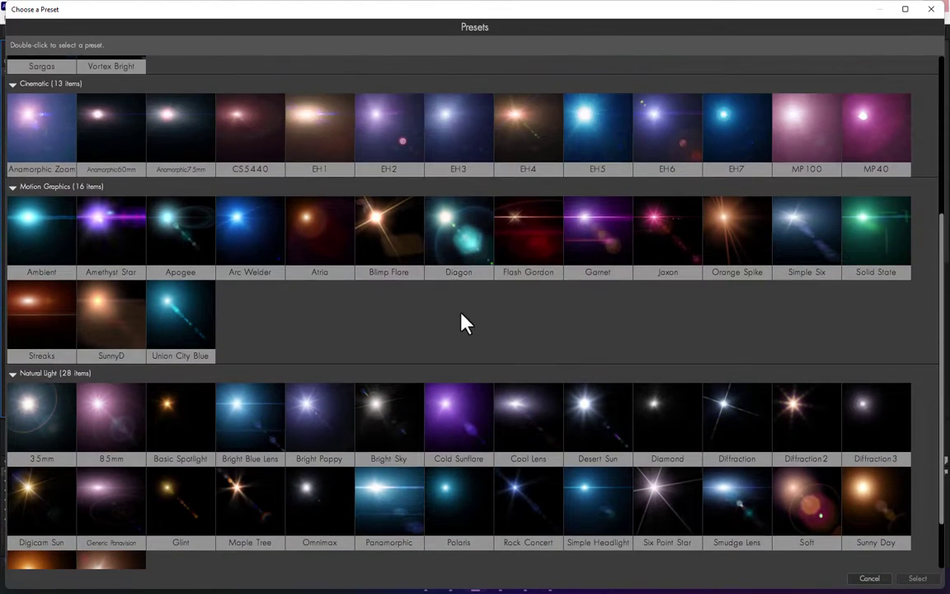
pyautogui.scroll(-1, 548, 404)
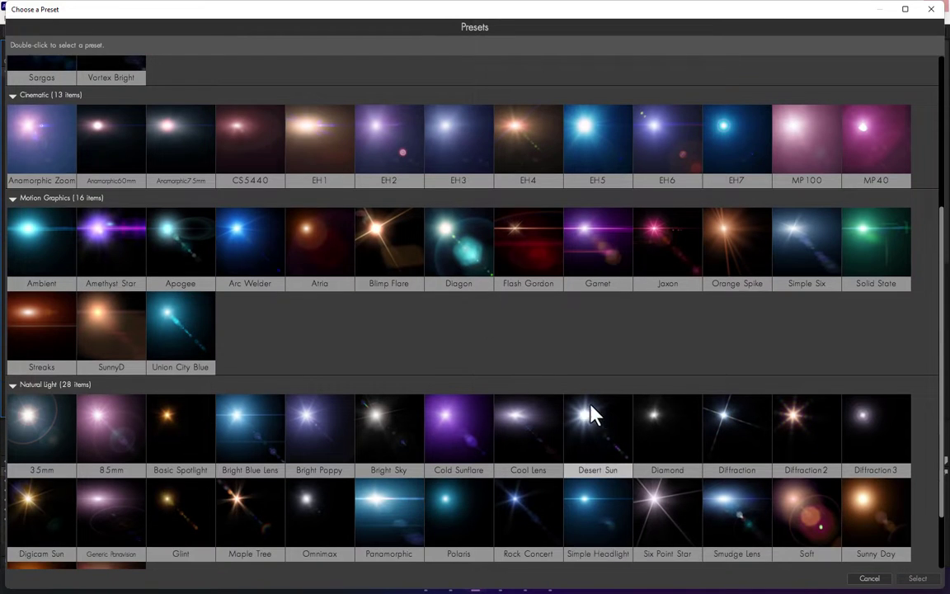
pyautogui.doubleClick(600, 517)
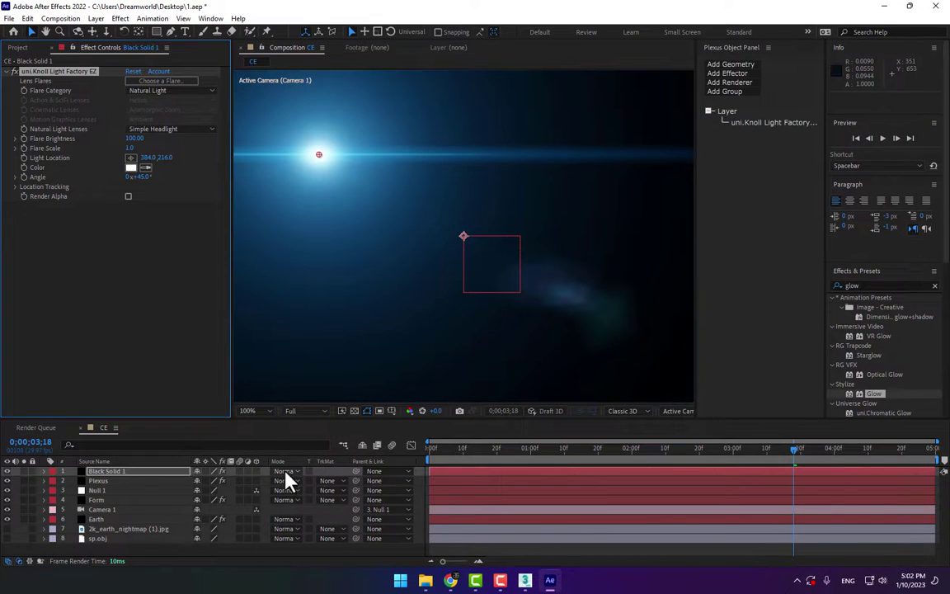
# Step: Set the flare layer to Add blend mode and move its light to the top-left (-4, -8)
pyautogui.click(286, 474)
pyautogui.click(372, 193)
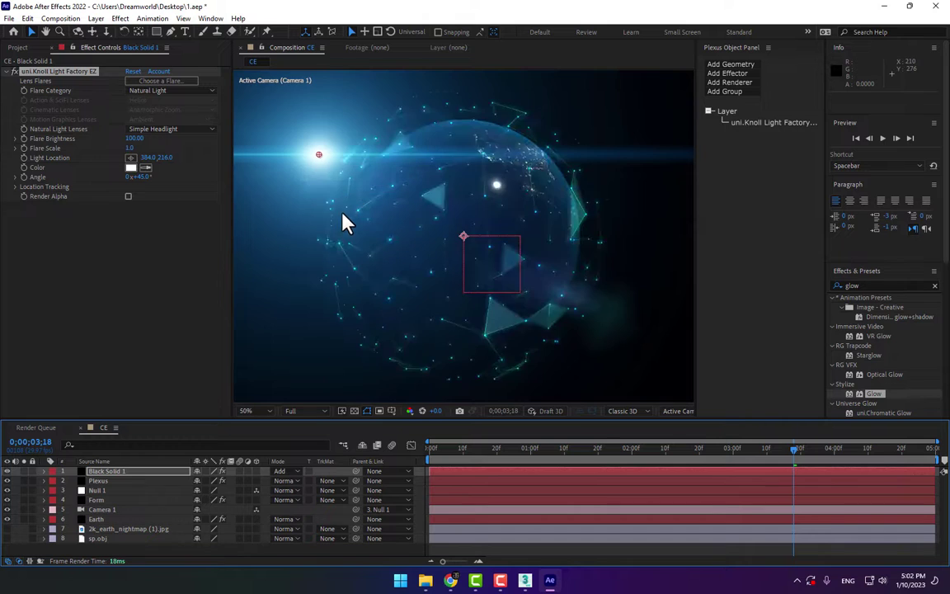
pyautogui.moveTo(381, 197); pyautogui.dragTo(281, 132)
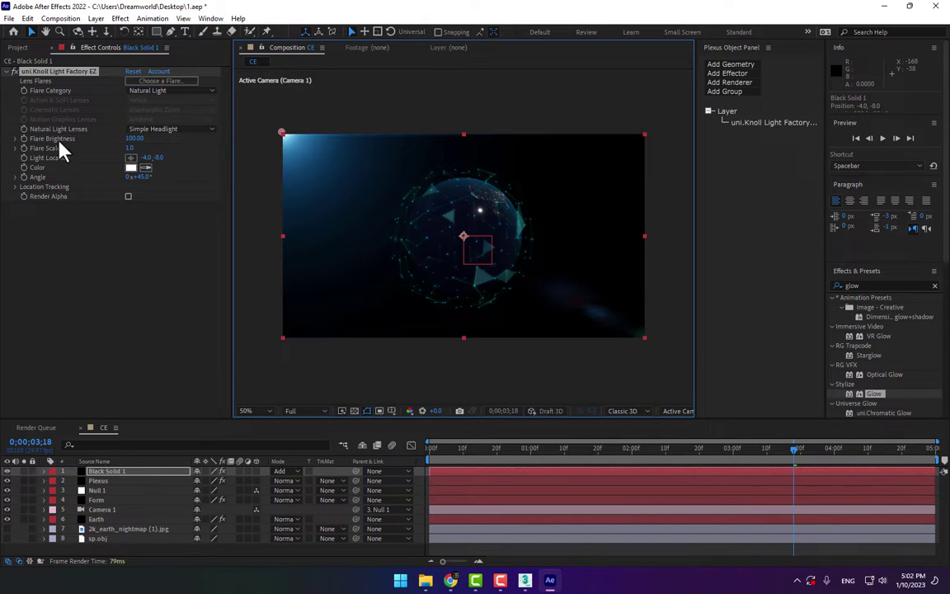
# Step: Set the flare's Natural Light lens to 85mm after briefly trying 35mm
pyautogui.click(166, 129)
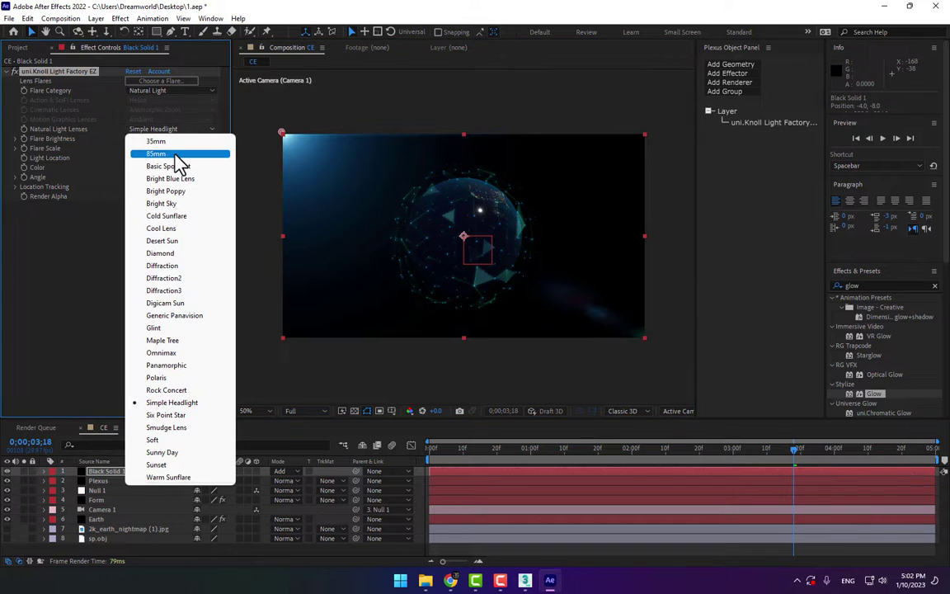
pyautogui.click(178, 154)
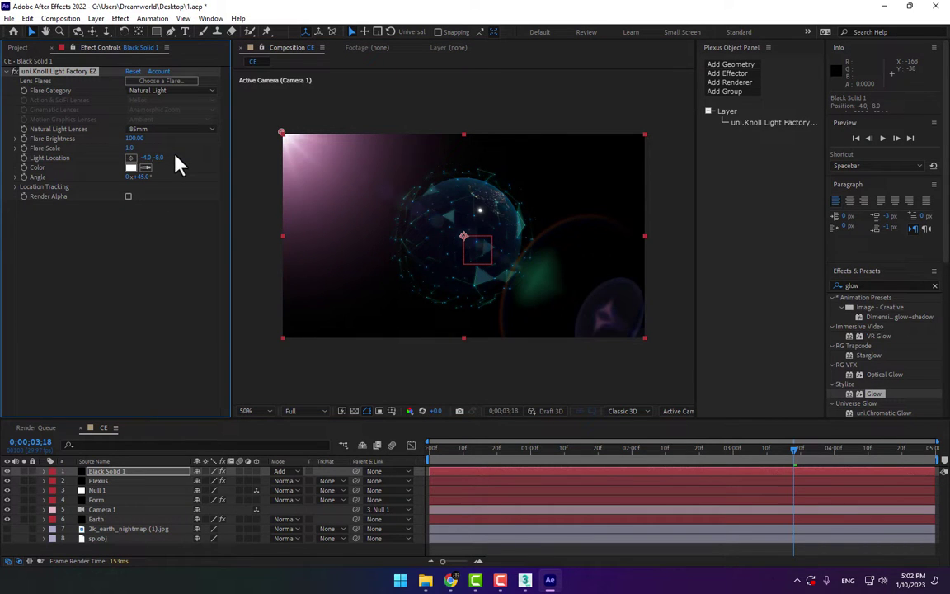
pyautogui.click(174, 131)
pyautogui.click(175, 141)
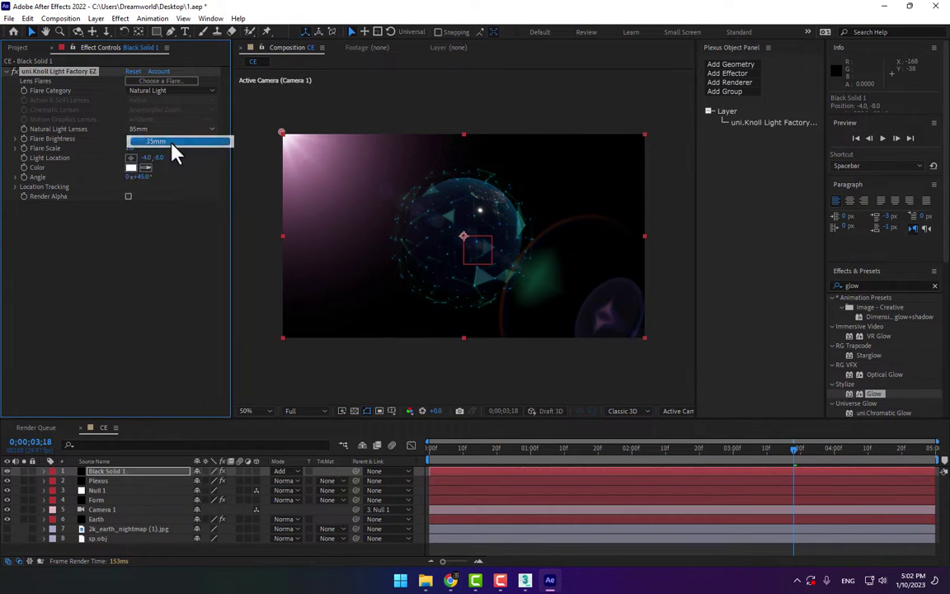
pyautogui.click(178, 132)
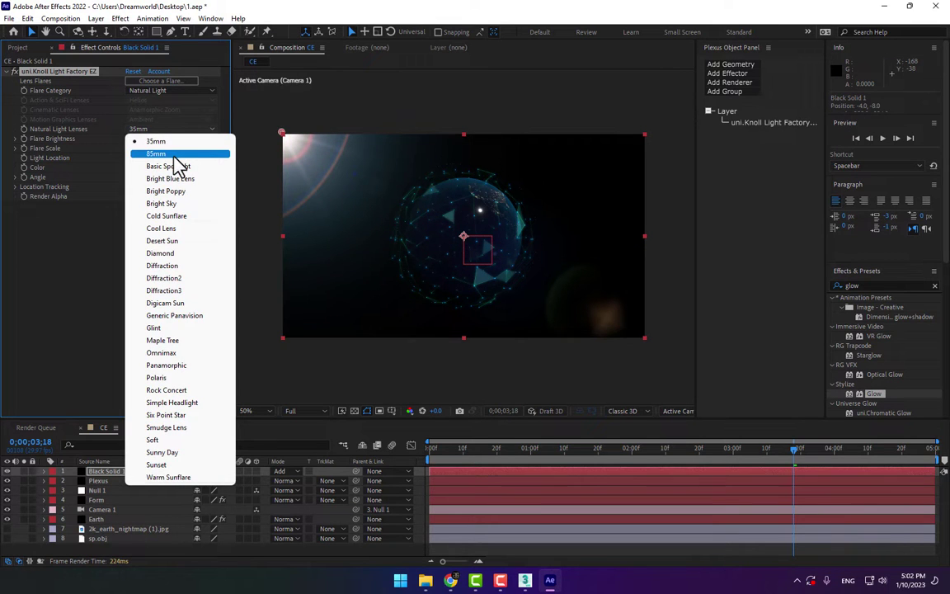
pyautogui.click(174, 156)
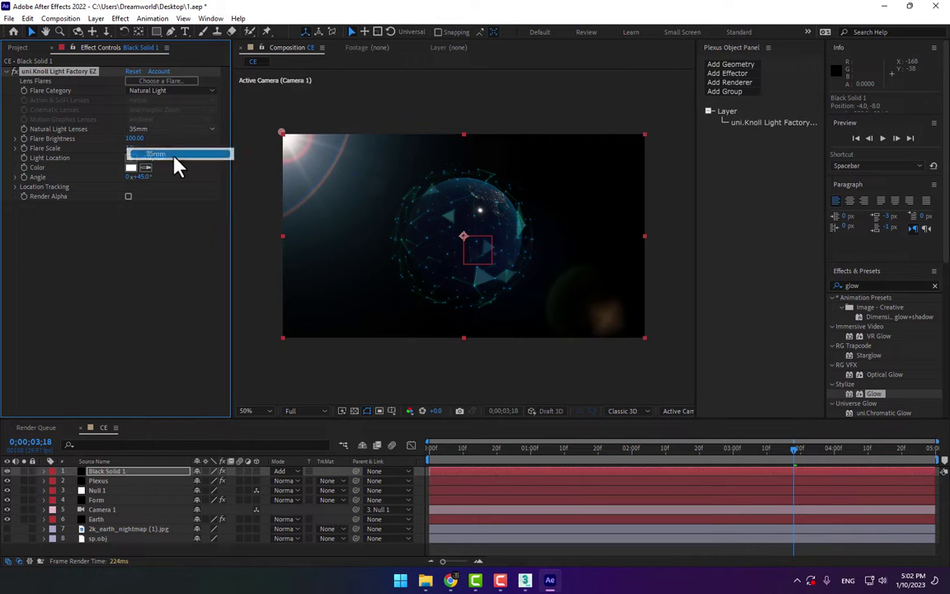
# Step: Change the flare colour to orange FF6C00 and nudge its light up-left to -38, -56
pyautogui.click(132, 168)
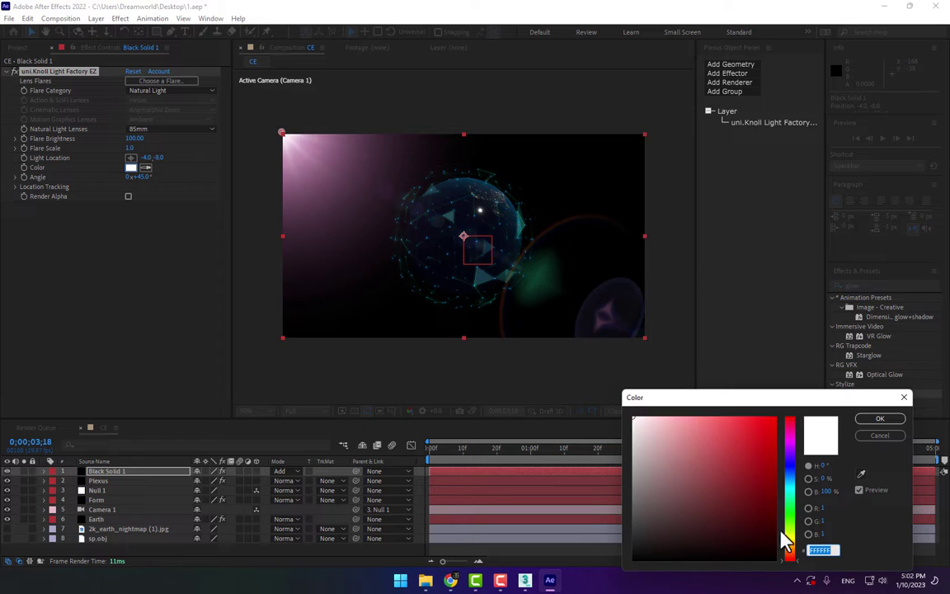
pyautogui.click(789, 548)
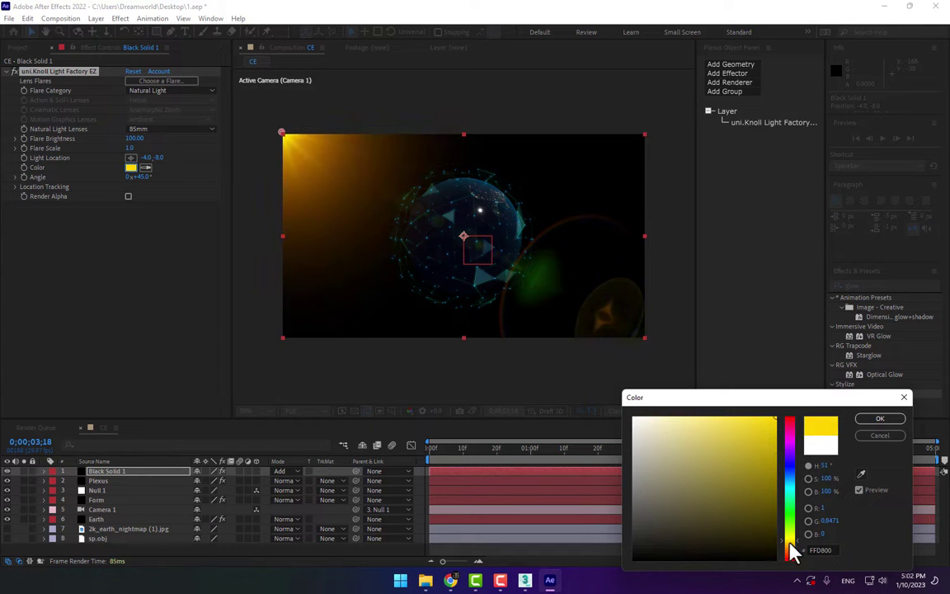
pyautogui.moveTo(792, 555); pyautogui.dragTo(794, 559)
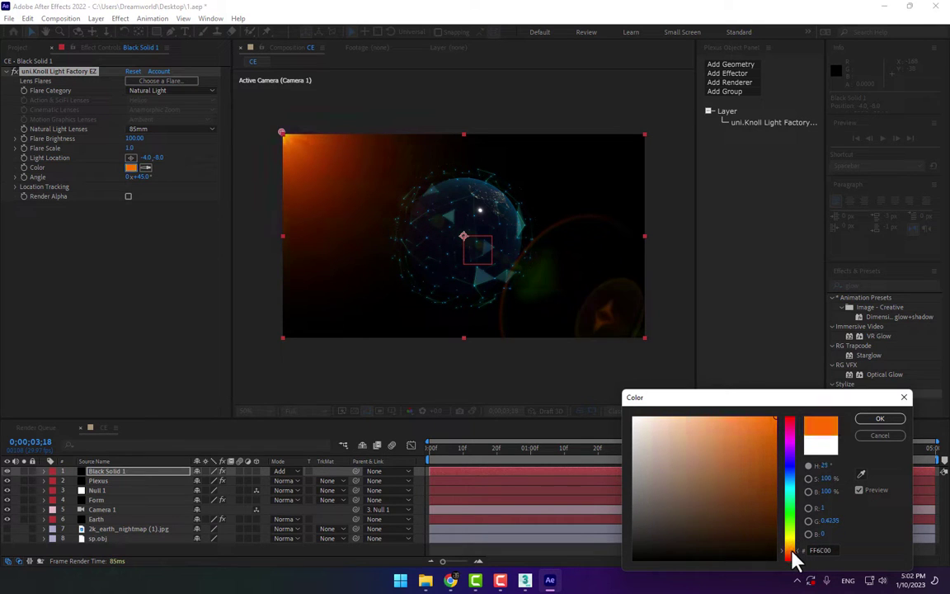
pyautogui.click(880, 420)
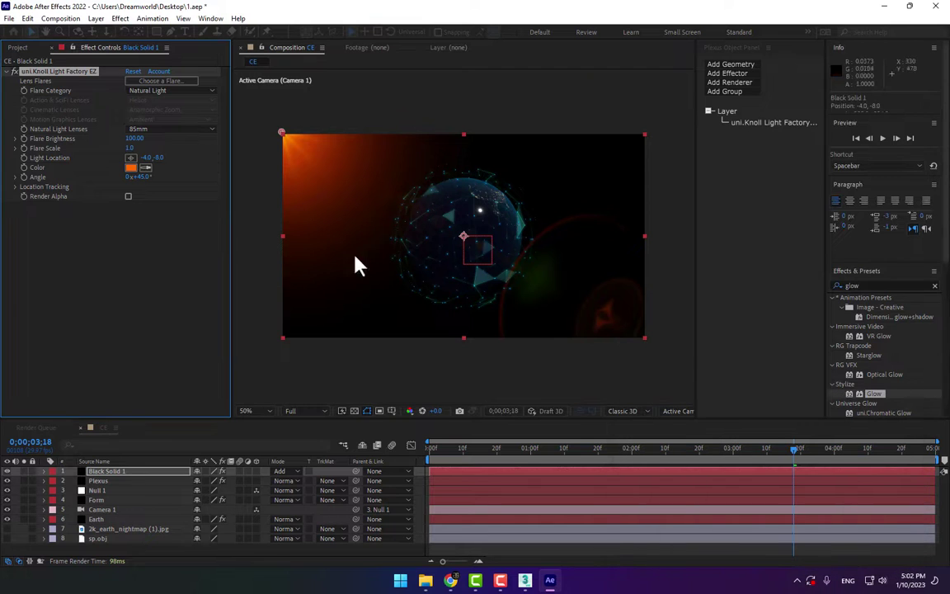
pyautogui.moveTo(282, 132); pyautogui.dragTo(271, 121)
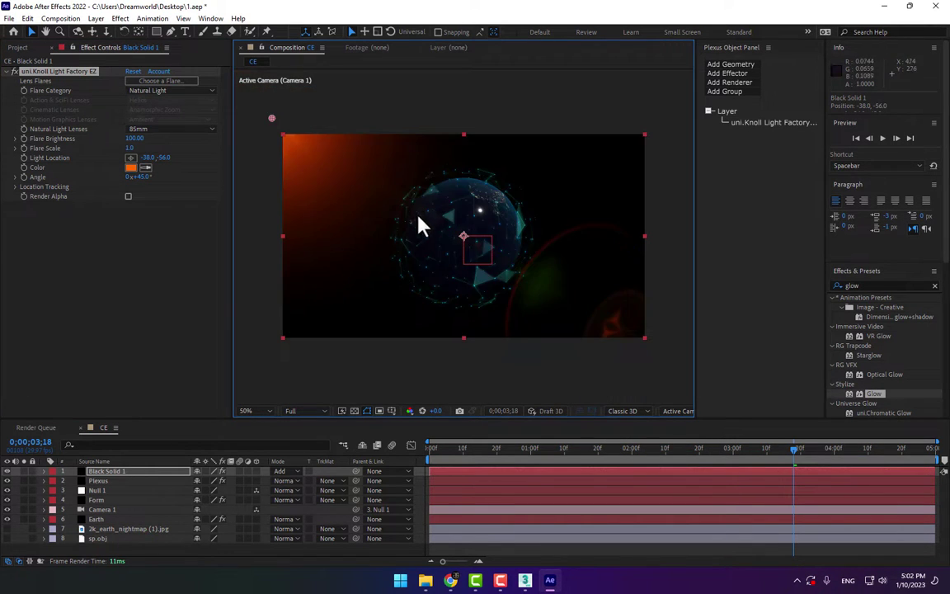
# Step: Move the flare light off-frame to -222, -246 and raise Flare Brightness to 122 at 0;00;02;00
pyautogui.moveTo(272, 119); pyautogui.dragTo(255, 86)
pyautogui.moveTo(205, 60); pyautogui.dragTo(149, 151)
pyautogui.click(427, 450)
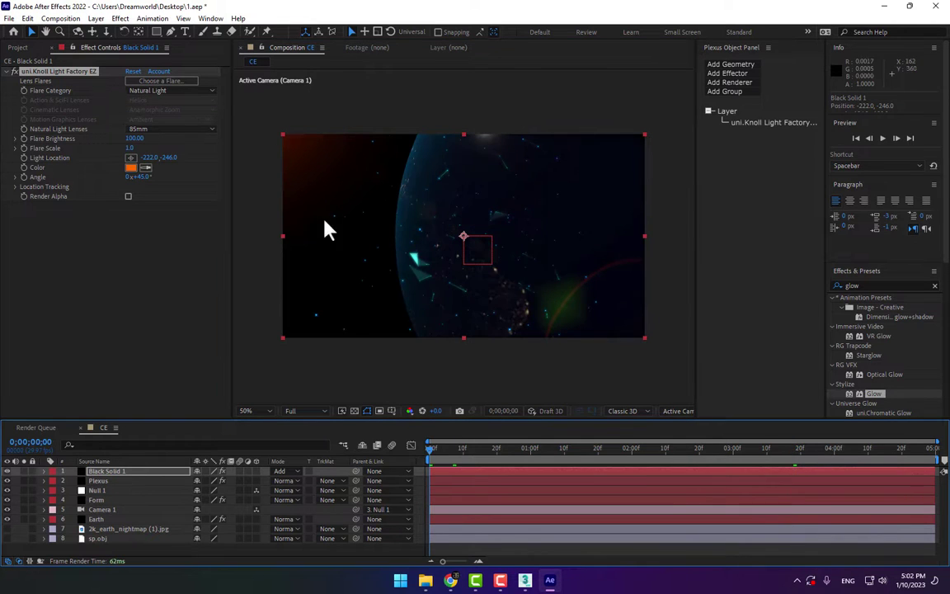
pyautogui.click(134, 139)
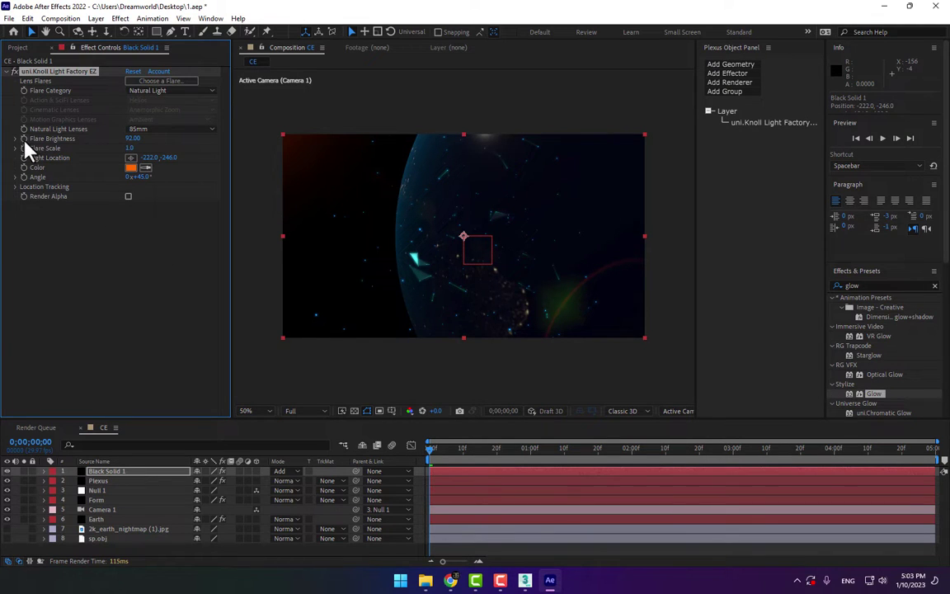
pyautogui.click(635, 459)
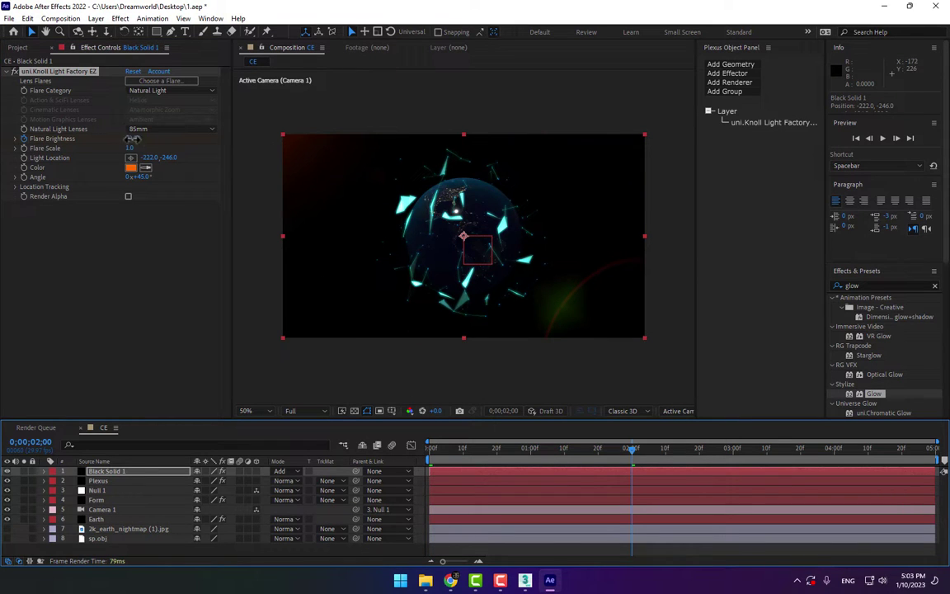
pyautogui.moveTo(132, 138); pyautogui.dragTo(294, 144)
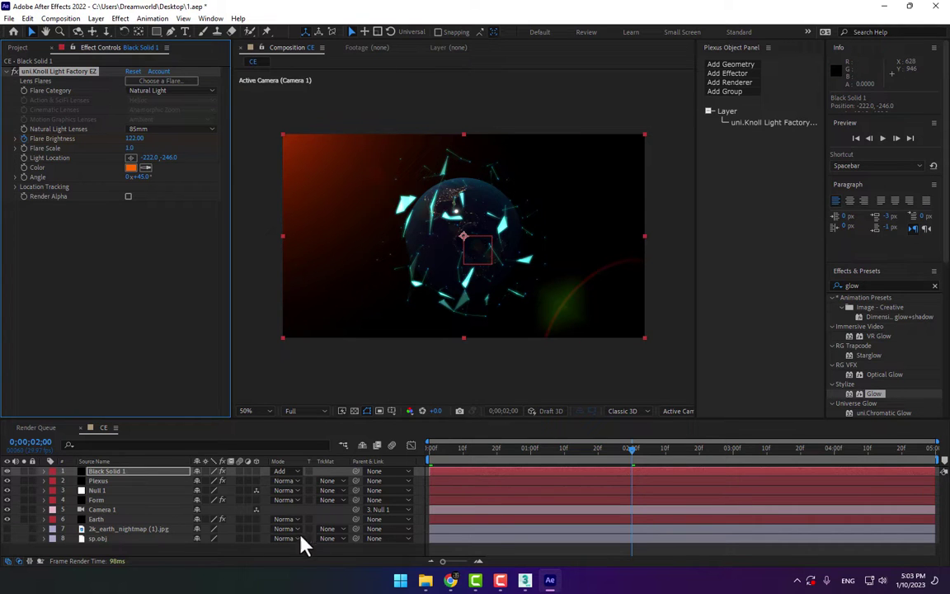
# Step: On the Plexus layer's Glow effect, set Glow Threshold to 67.9% and Glow Radius to 92
pyautogui.click(97, 481)
pyautogui.scroll(-10, 194, 247)
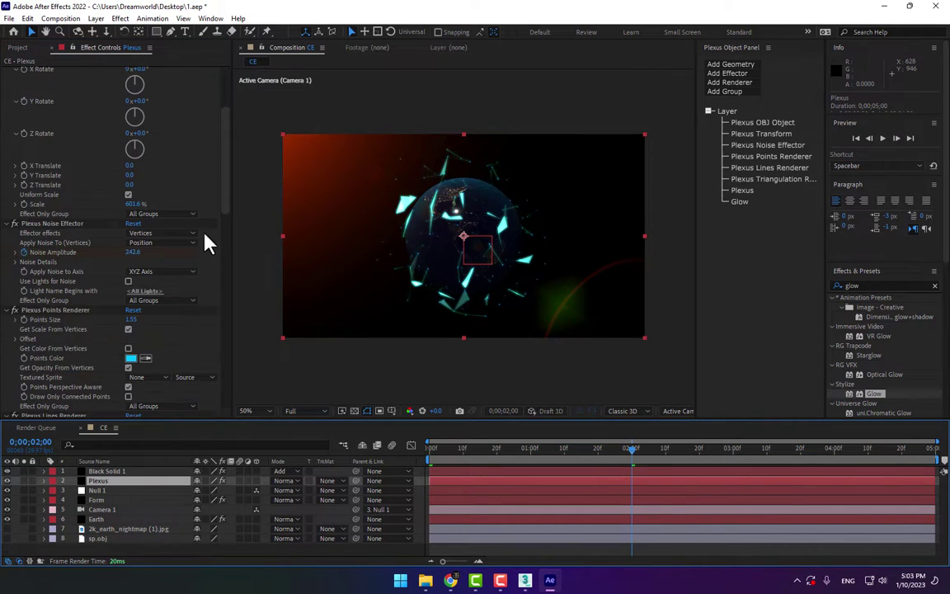
pyautogui.scroll(-3, 210, 349)
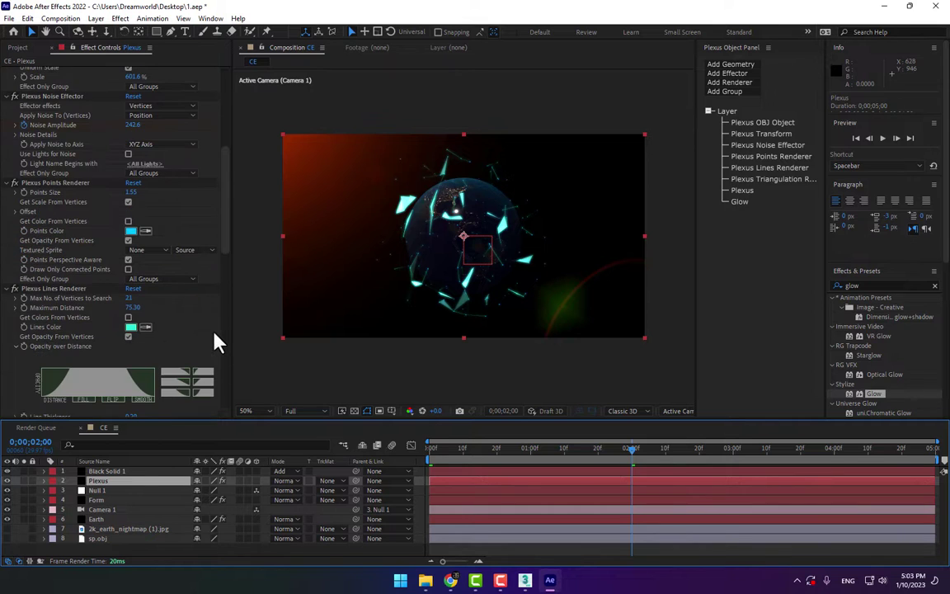
pyautogui.scroll(-10, 216, 342)
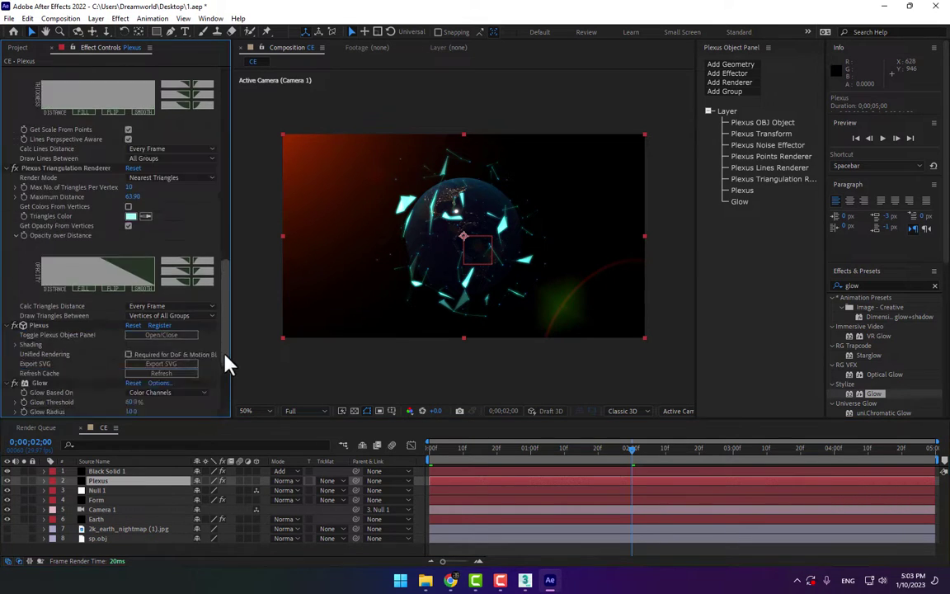
pyautogui.scroll(-3, 211, 371)
pyautogui.click(39, 254)
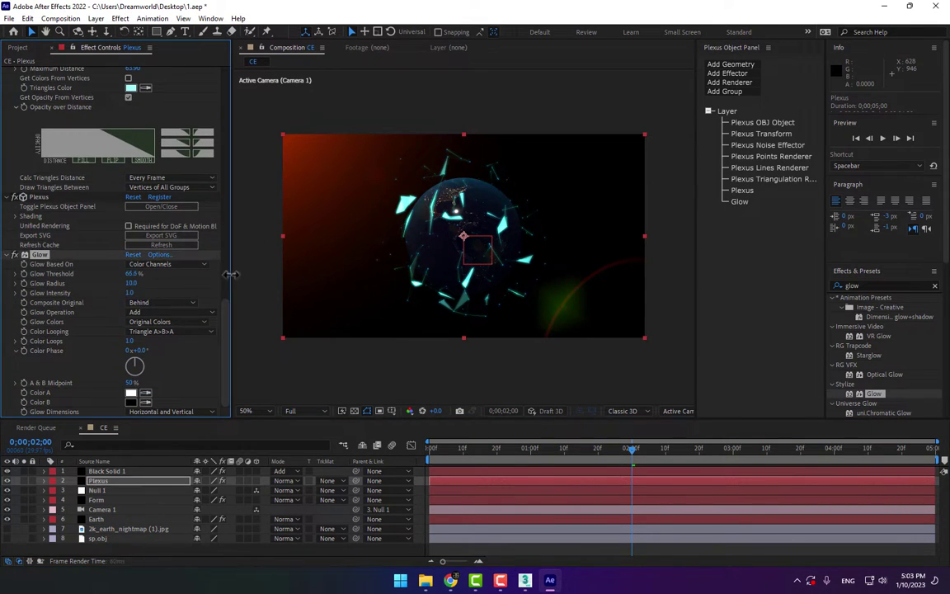
pyautogui.moveTo(231, 274); pyautogui.dragTo(179, 282)
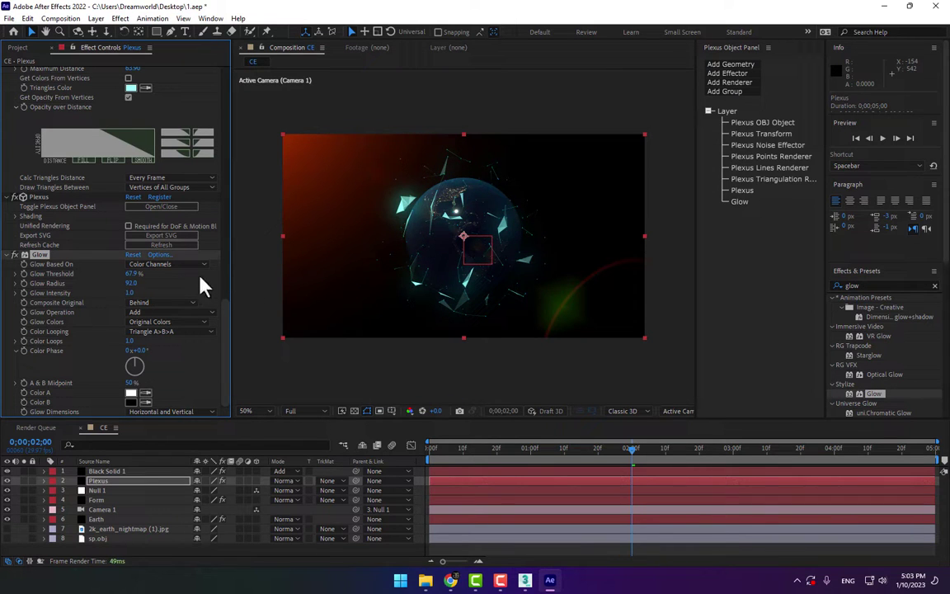
pyautogui.moveTo(225, 322); pyautogui.dragTo(239, 259)
# Step: Sample triangle colours from the globe with the Triangles Color eyedropper
pyautogui.scroll(2, 466, 221)
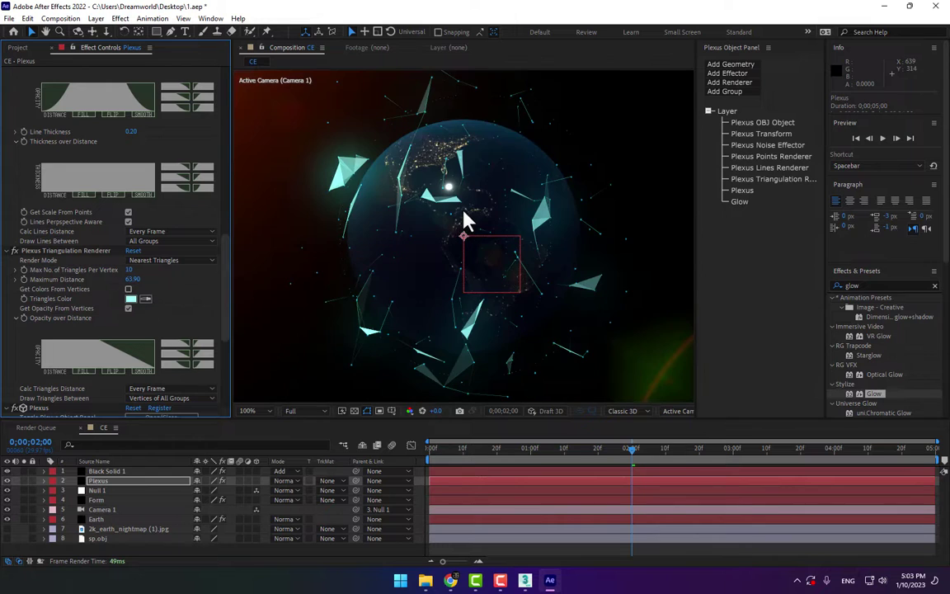
pyautogui.click(145, 300)
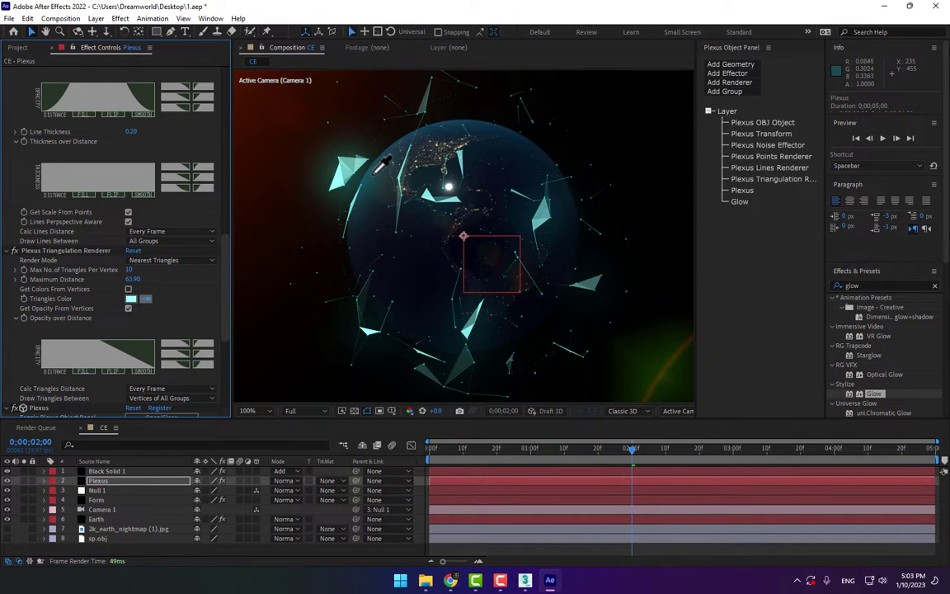
pyautogui.click(383, 153)
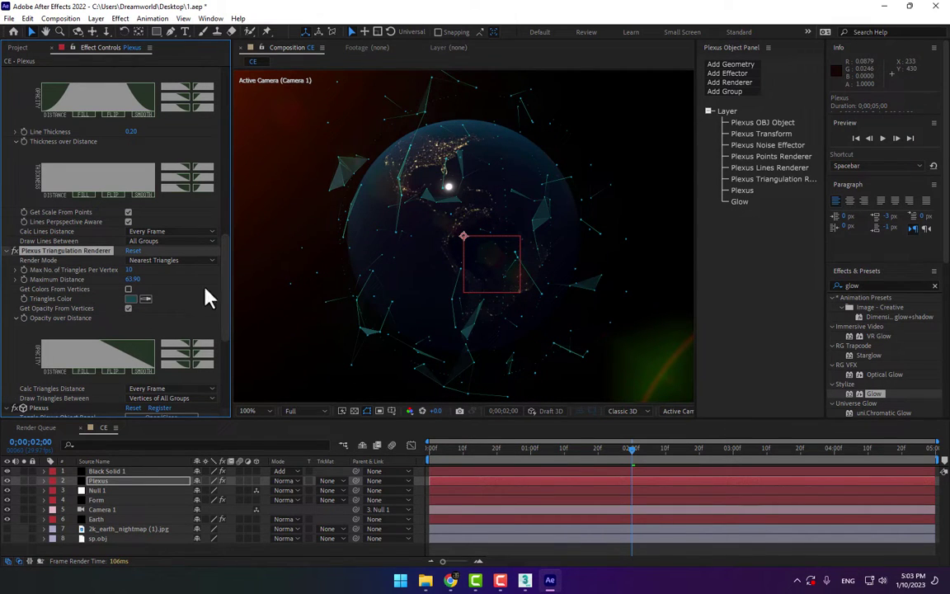
pyautogui.click(145, 300)
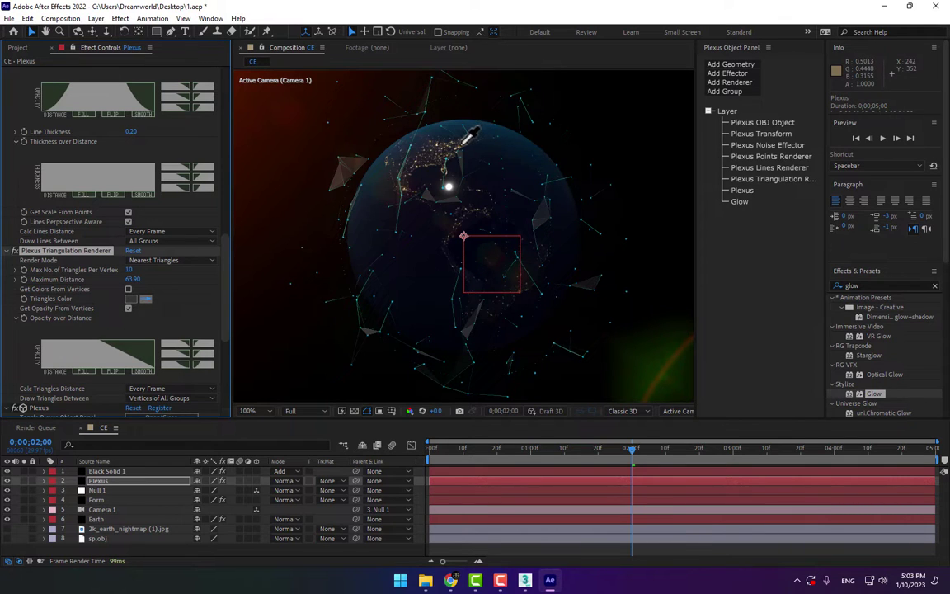
pyautogui.click(464, 146)
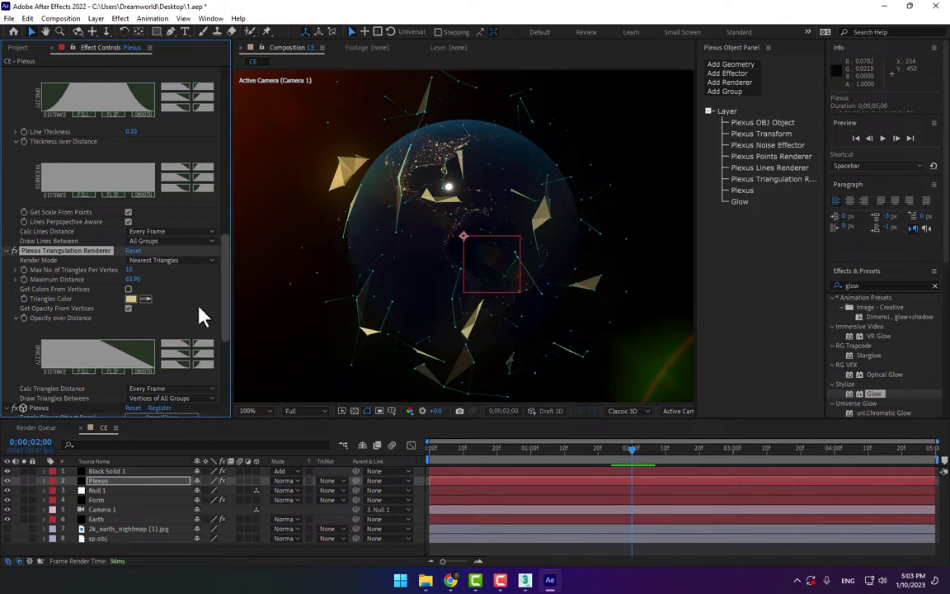
# Step: Pick a bright green in the Triangles Color picker and confirm it
pyautogui.click(132, 298)
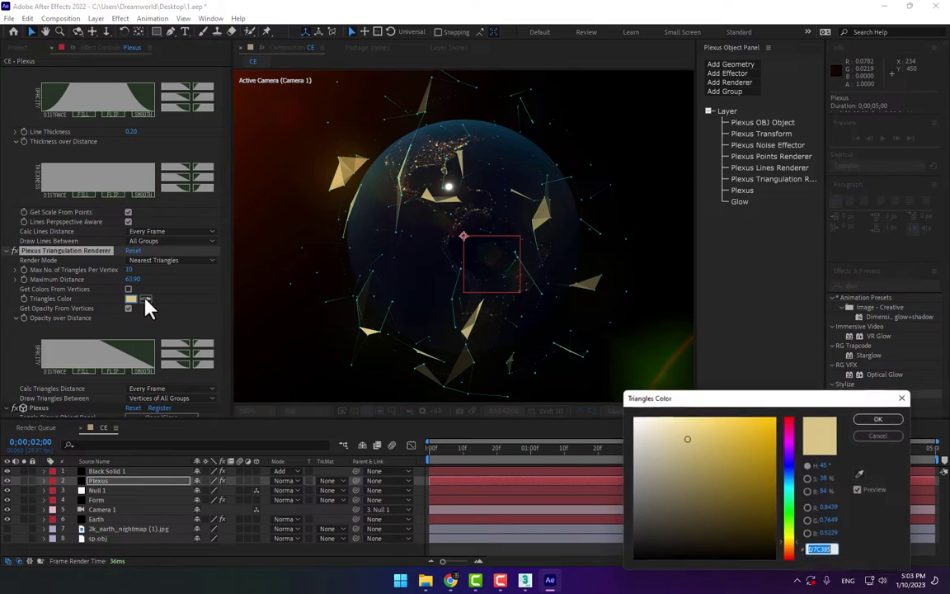
pyautogui.click(789, 546)
pyautogui.click(753, 474)
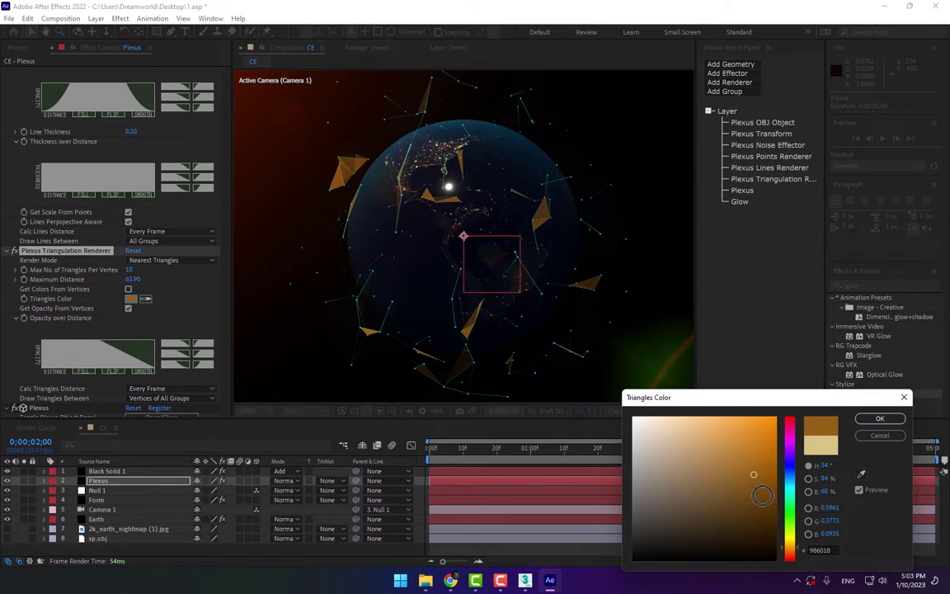
pyautogui.click(790, 551)
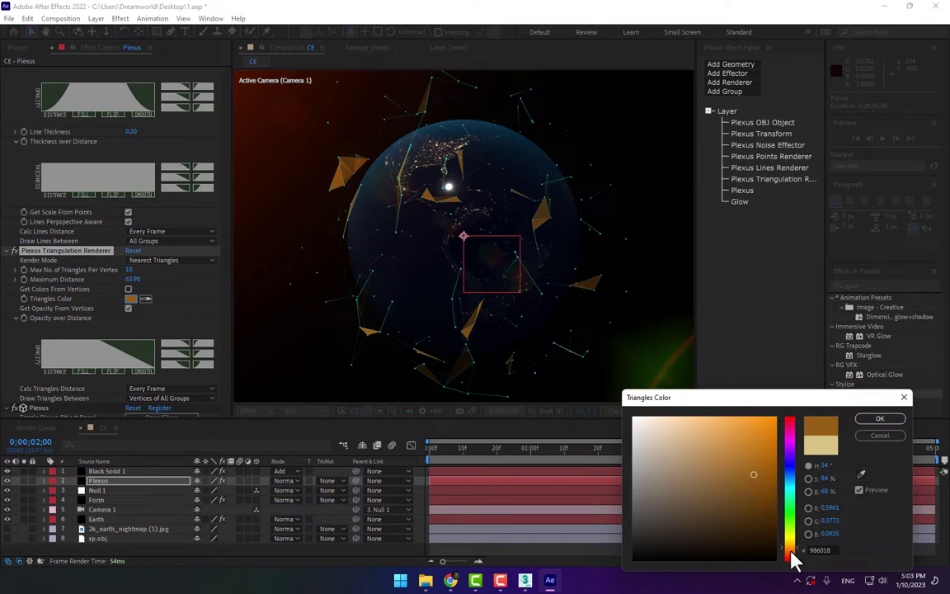
pyautogui.click(790, 475)
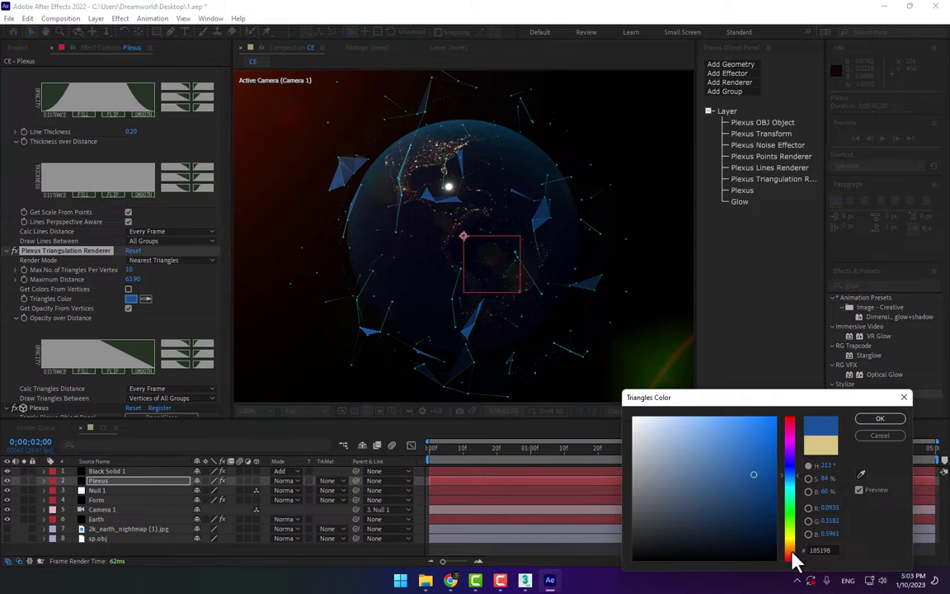
pyautogui.click(735, 431)
pyautogui.press('Return')
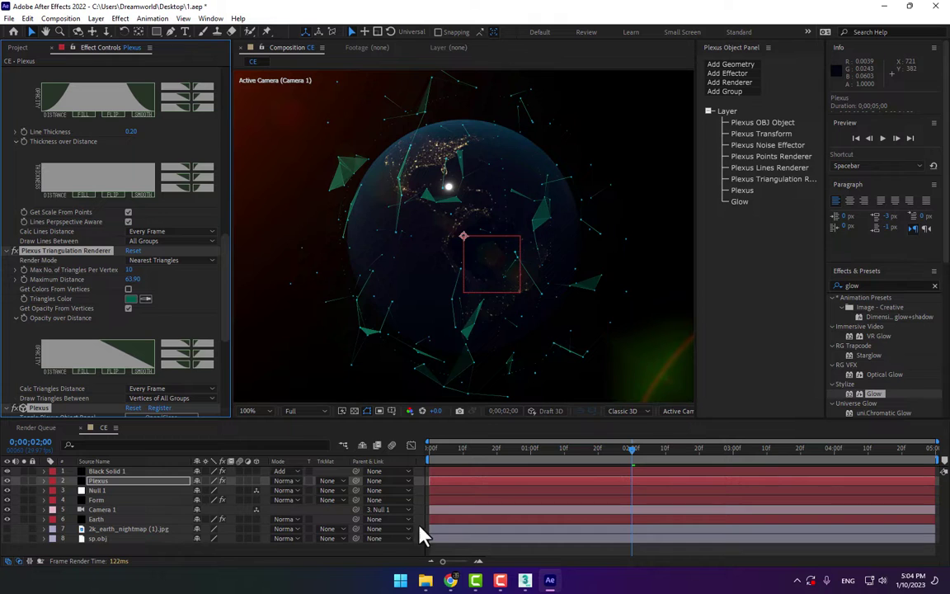
# Step: Select all layers, fit the viewer, return to the start, save 1.aep and play the preview
pyautogui.moveTo(420, 526); pyautogui.dragTo(240, 473)
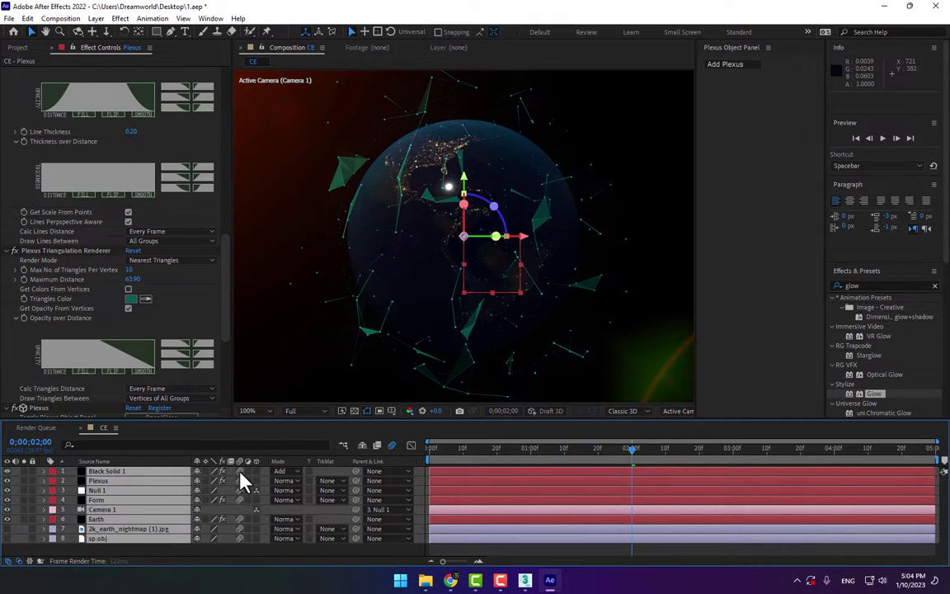
pyautogui.click(249, 411)
pyautogui.click(264, 209)
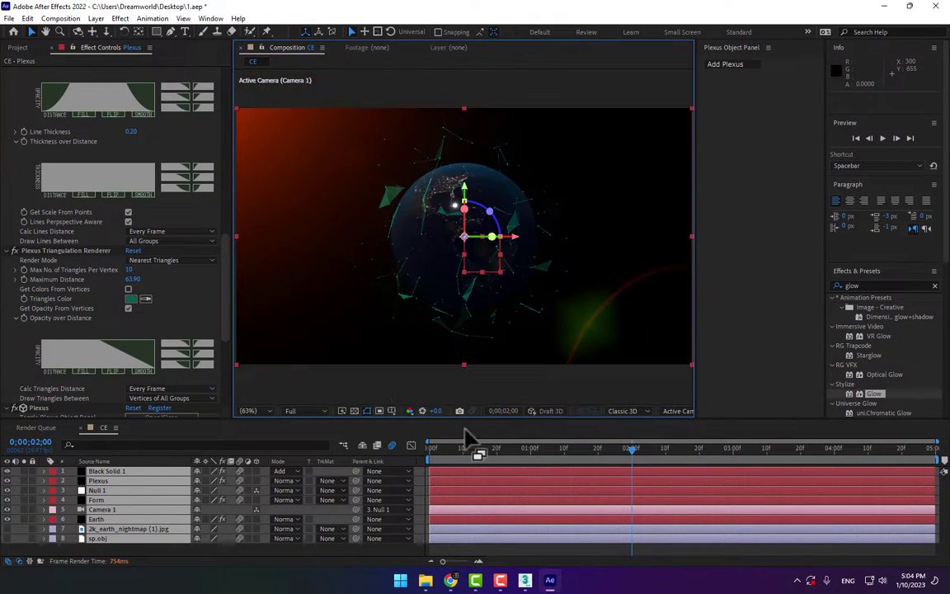
pyautogui.click(434, 449)
pyautogui.hotkey('ctrl', 's')
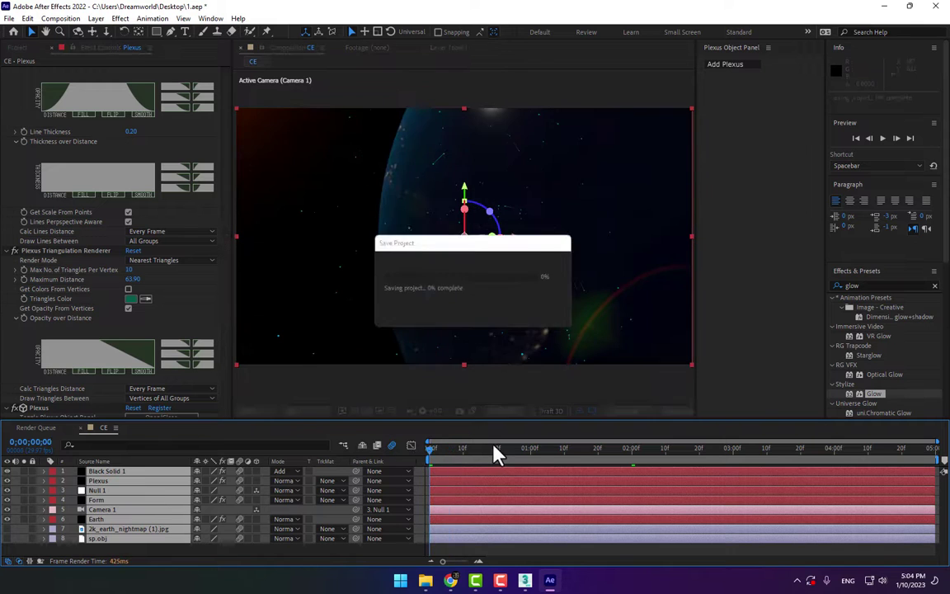
pyautogui.click(882, 138)
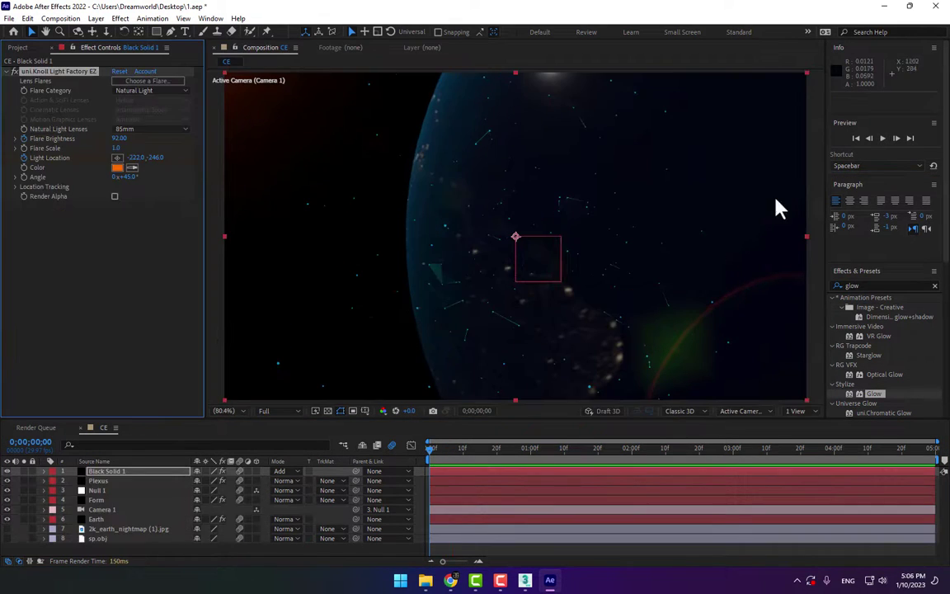
pyautogui.click(884, 139)
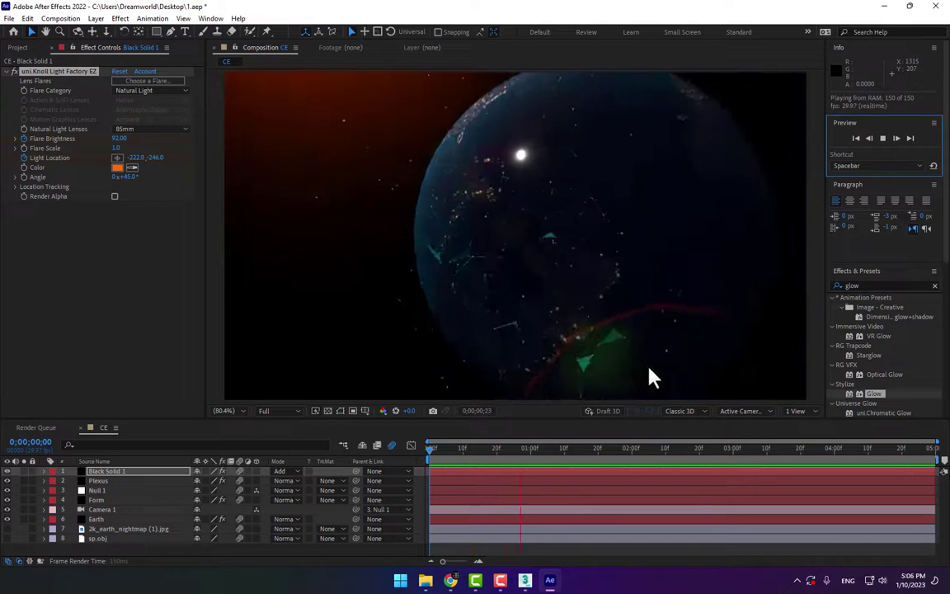